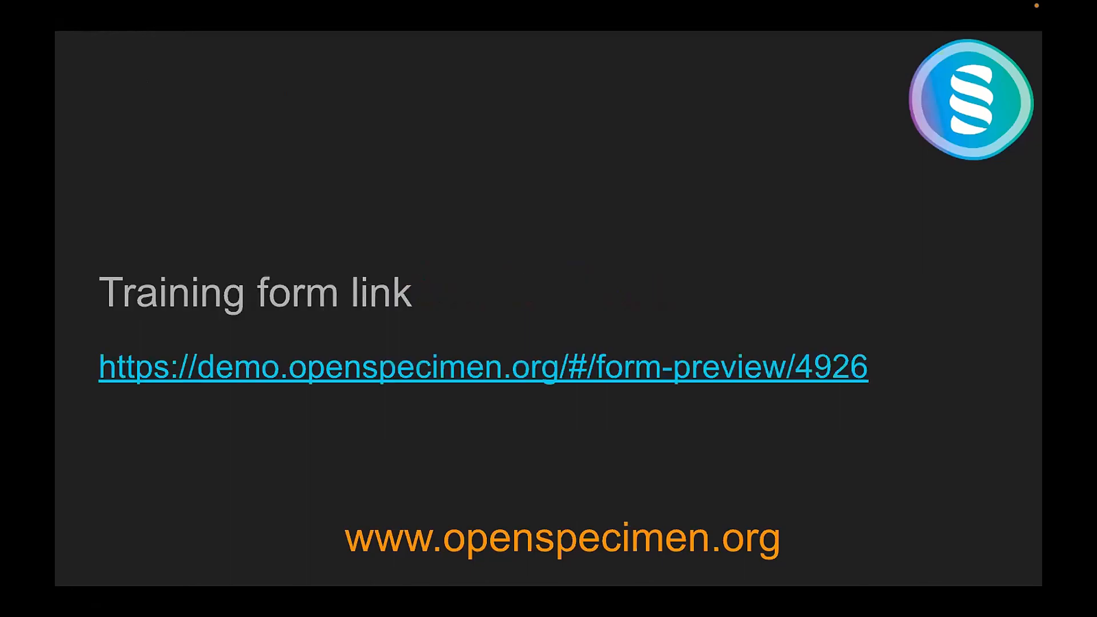
Leave the slideshow, switch to the OpenSpecimen page and open the preview of Training Form - Do not touch
{"action": "key", "text": "super+Tab"}
{"action": "key", "text": "Escape"}
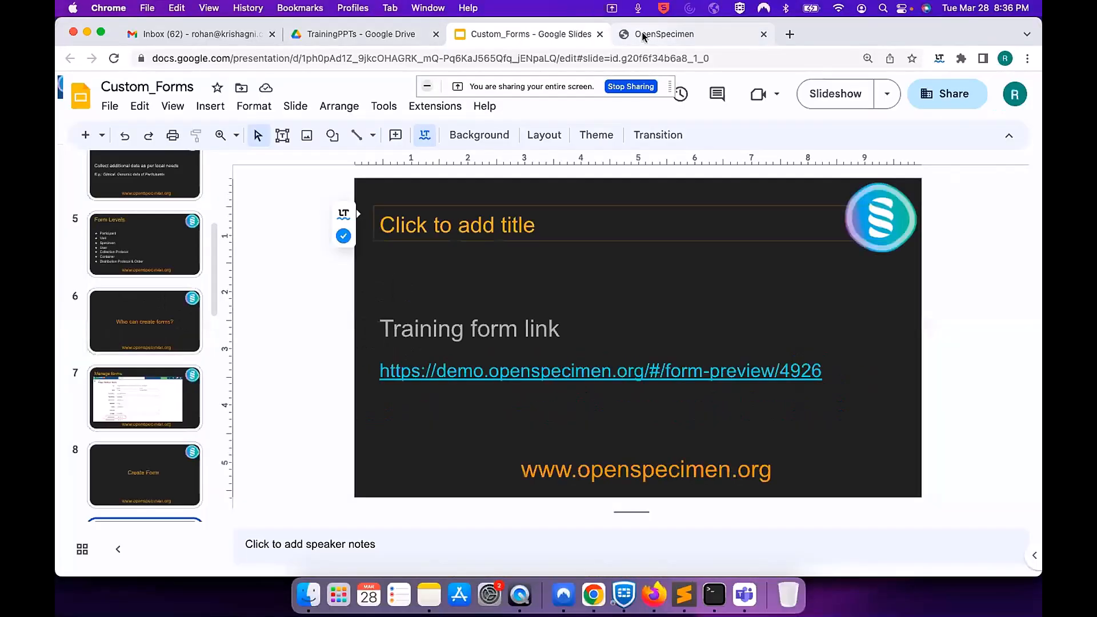
{"action": "left_click", "coordinate": [642, 37]}
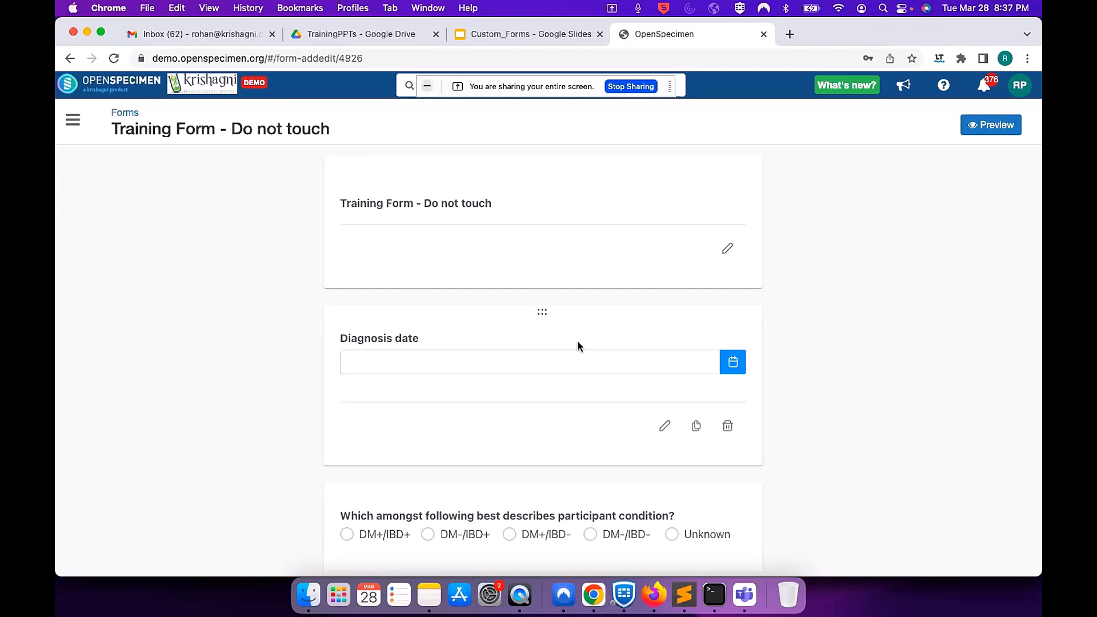
{"action": "scroll", "coordinate": [577, 341], "scroll_direction": "down", "scroll_amount": 2}
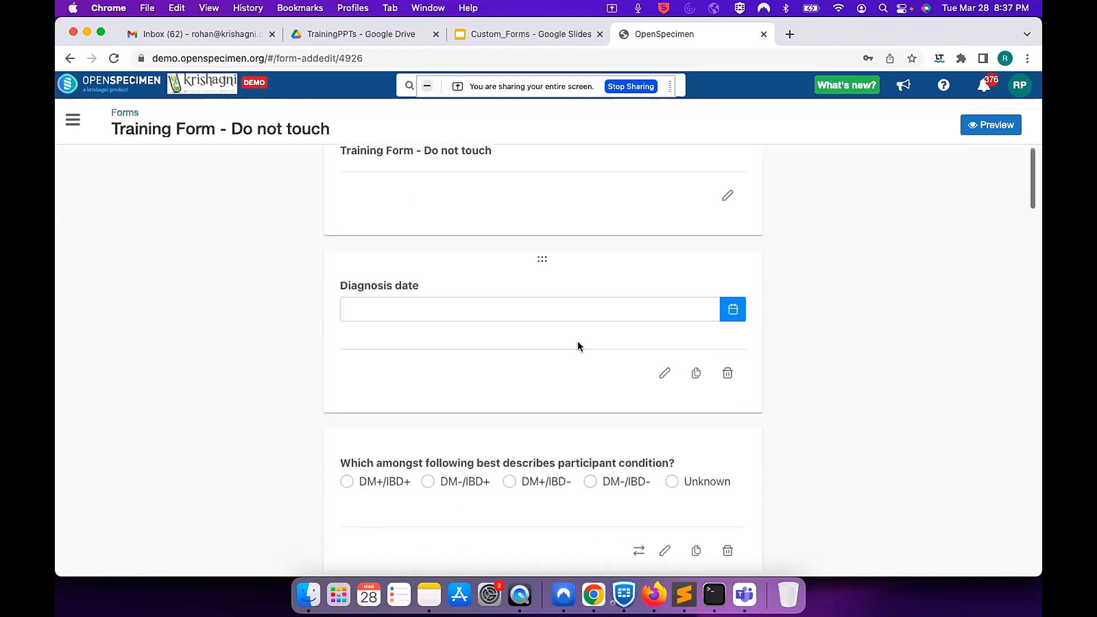
{"action": "scroll", "coordinate": [577, 341], "scroll_direction": "up", "scroll_amount": 1}
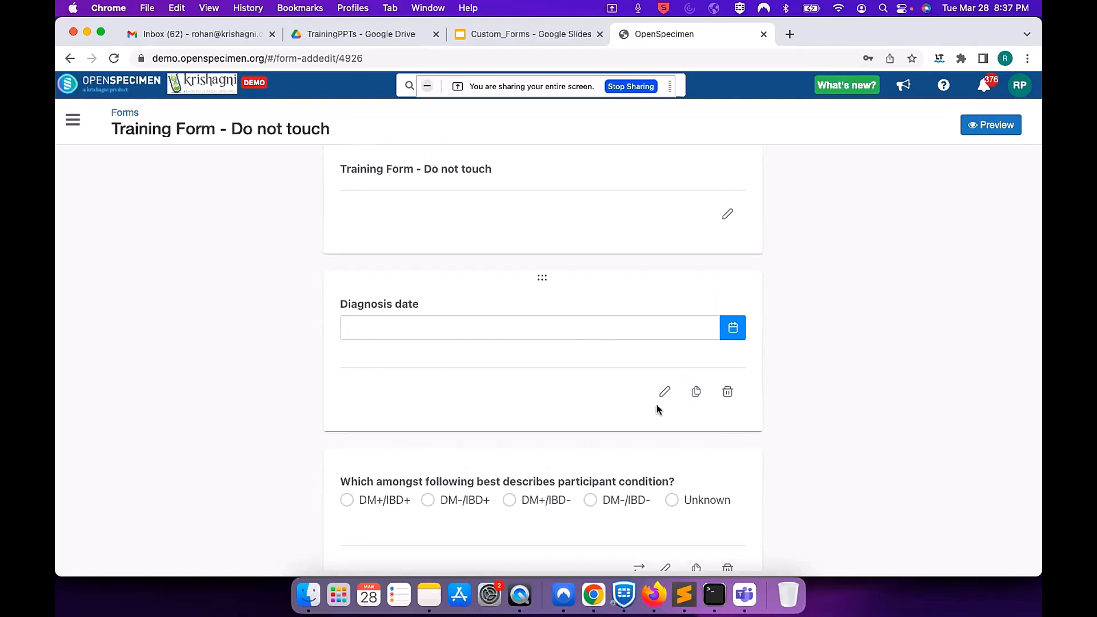
{"action": "left_click", "coordinate": [991, 125]}
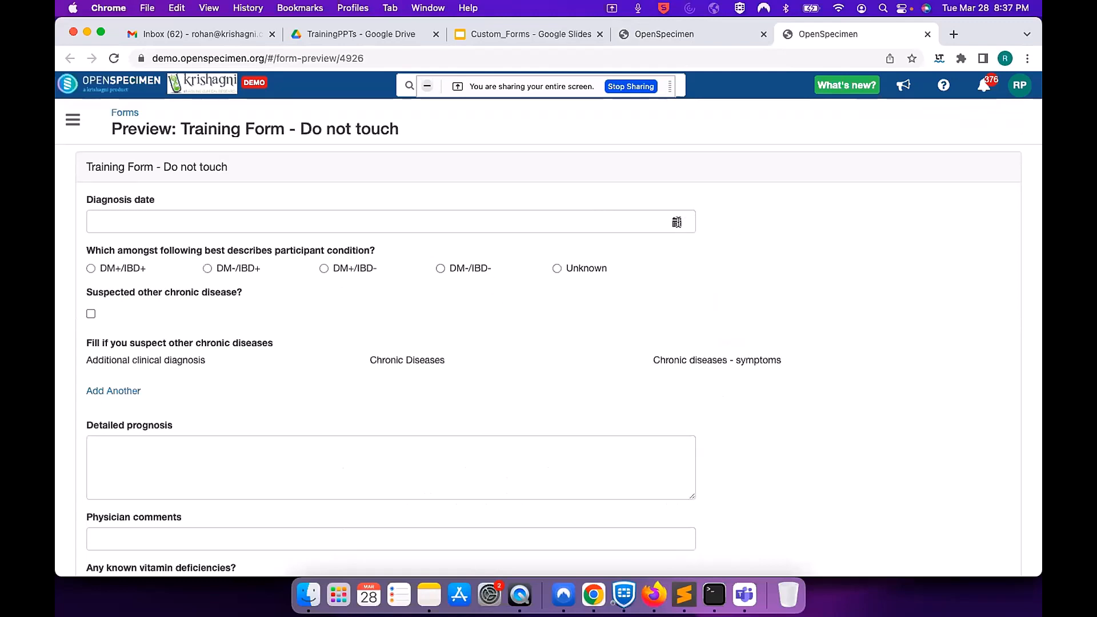
Open the Diagnosis date calendar and examine its year ranges from 2000-2009 up to 2120-2129
{"action": "left_click", "coordinate": [677, 223]}
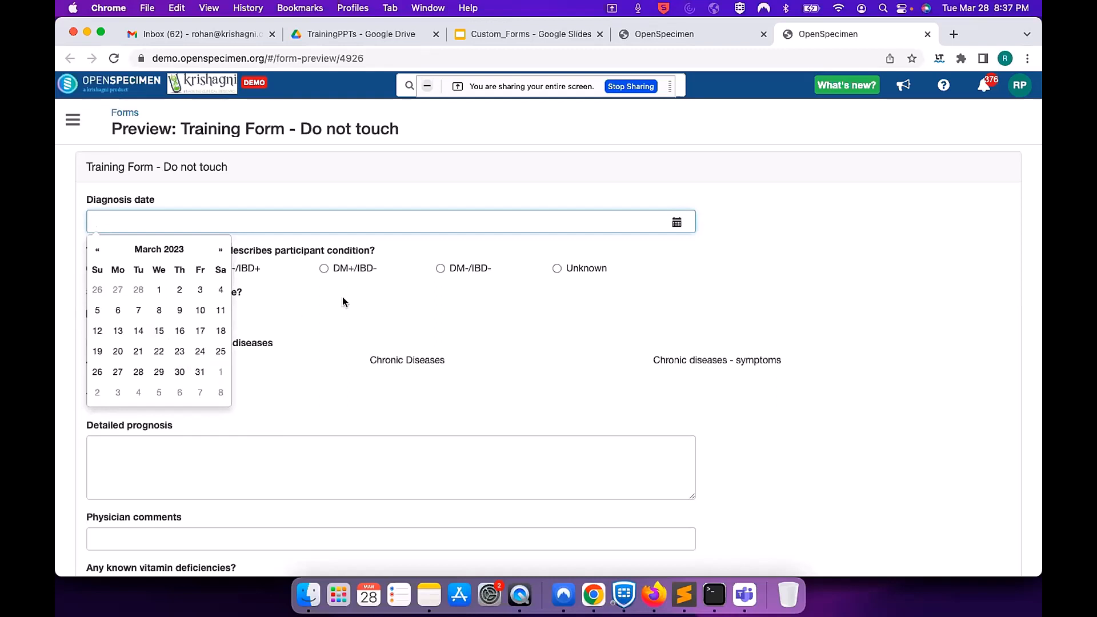
{"action": "left_click", "coordinate": [139, 249]}
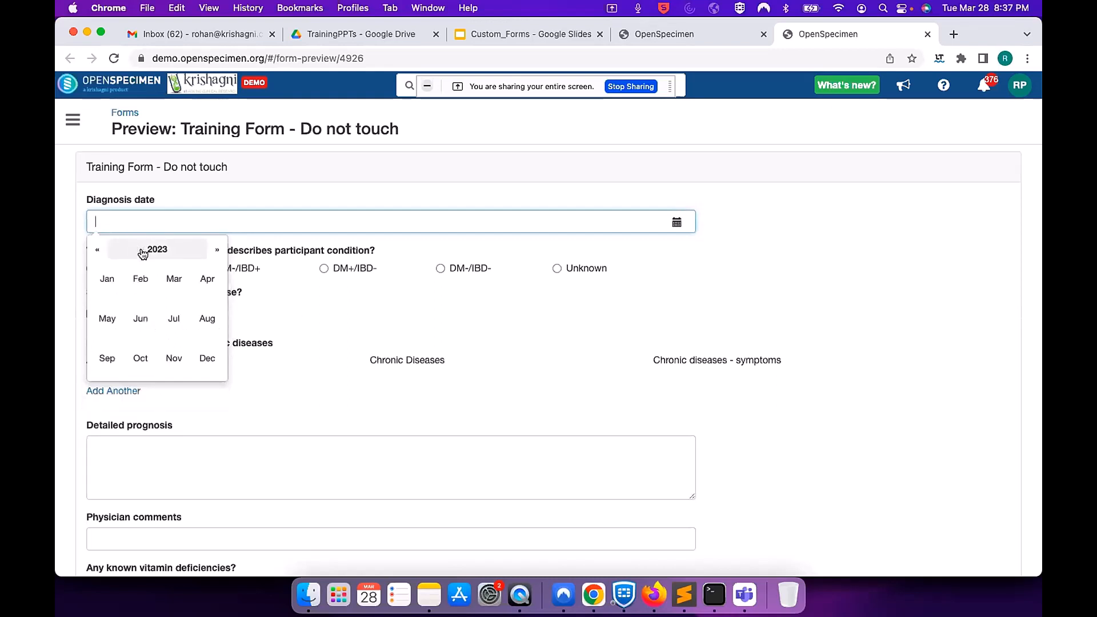
{"action": "left_click", "coordinate": [140, 250]}
{"action": "left_click", "coordinate": [98, 250]}
{"action": "left_click", "coordinate": [98, 250]}
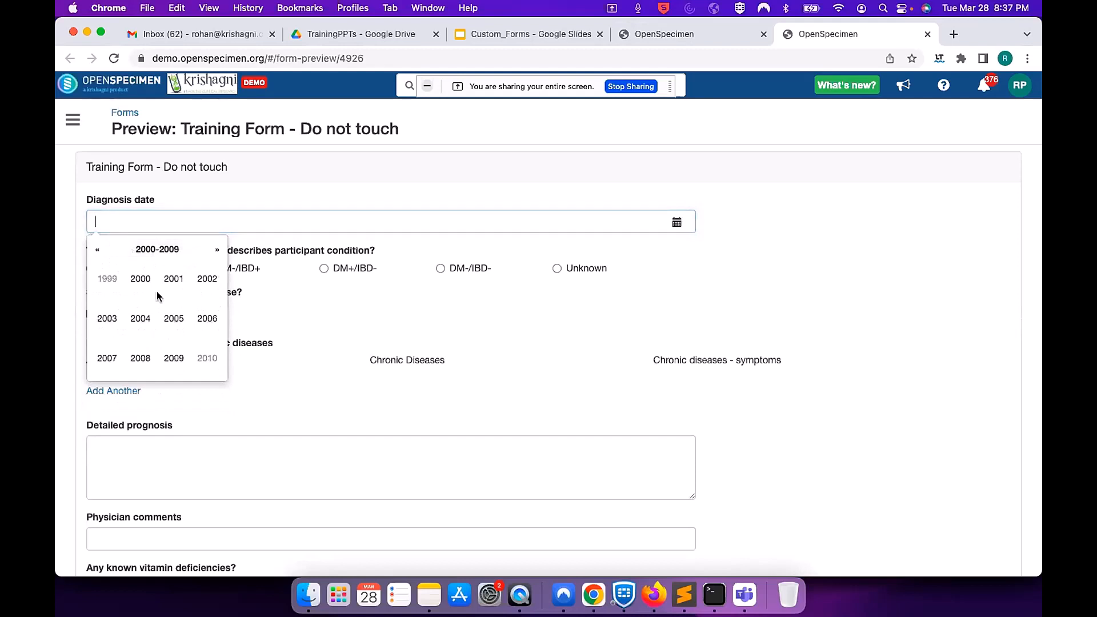
{"action": "left_click", "coordinate": [216, 251]}
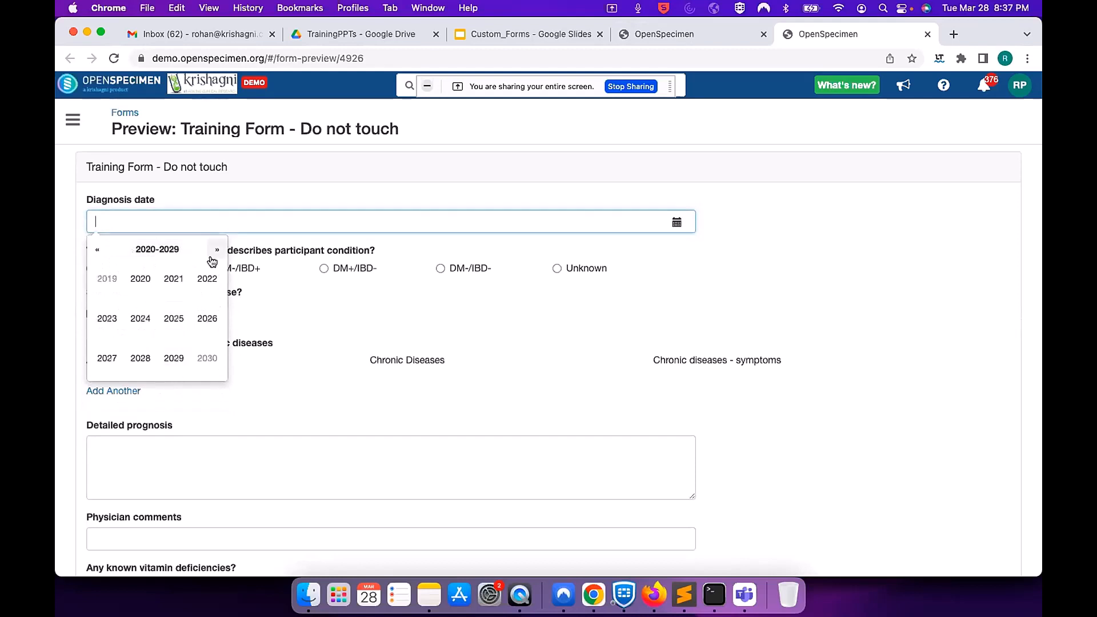
{"action": "left_click", "coordinate": [216, 251]}
{"action": "left_click", "coordinate": [215, 249]}
{"action": "left_click", "coordinate": [215, 249]}
{"action": "left_click", "coordinate": [214, 250]}
{"action": "left_click", "coordinate": [215, 250]}
{"action": "left_click", "coordinate": [215, 250]}
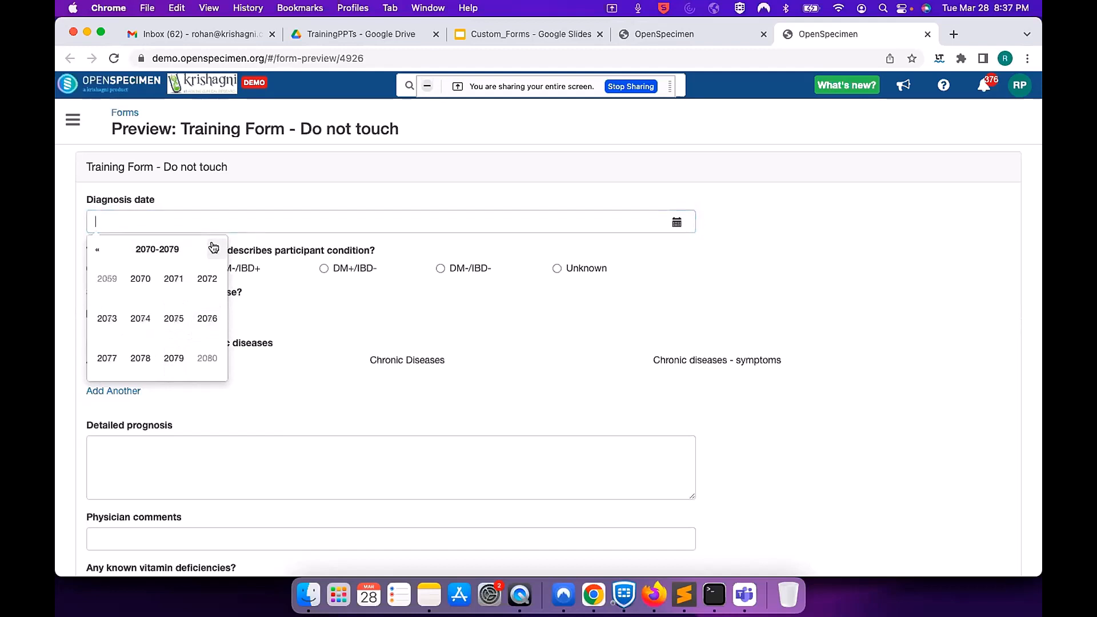
{"action": "left_click", "coordinate": [171, 360]}
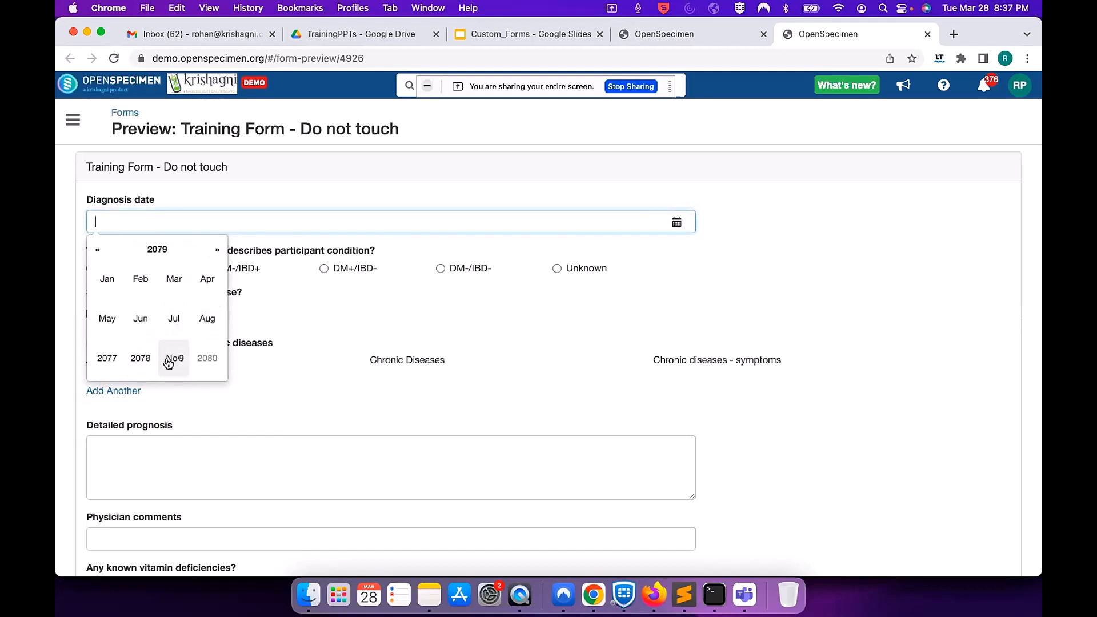
{"action": "left_click", "coordinate": [150, 251]}
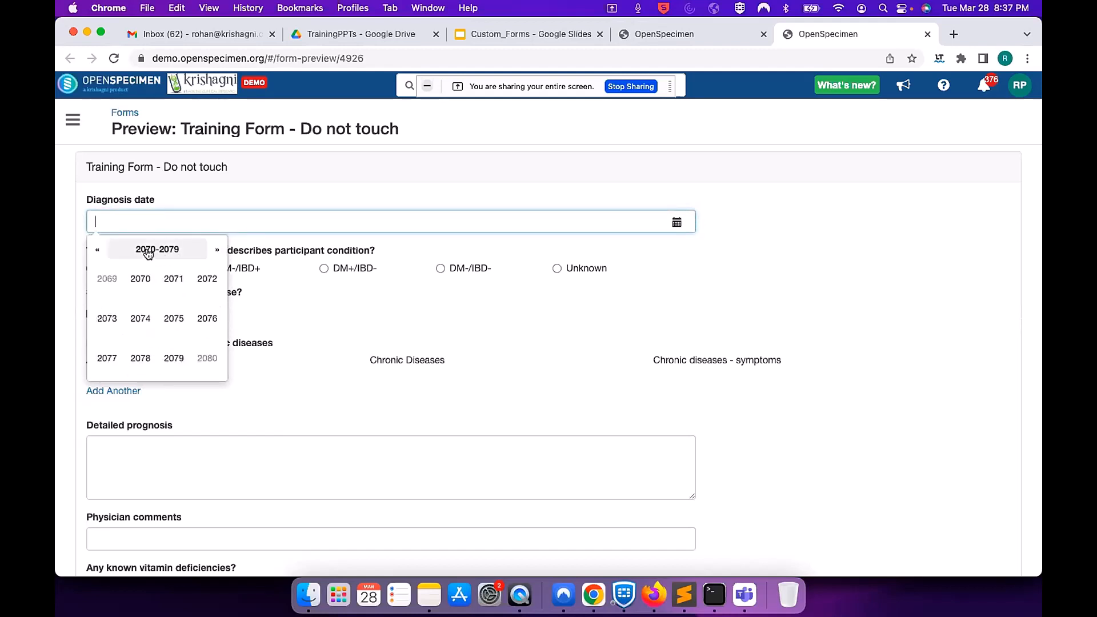
{"action": "left_click", "coordinate": [98, 250]}
{"action": "left_click", "coordinate": [97, 251]}
{"action": "left_click", "coordinate": [98, 250]}
{"action": "left_click", "coordinate": [98, 251]}
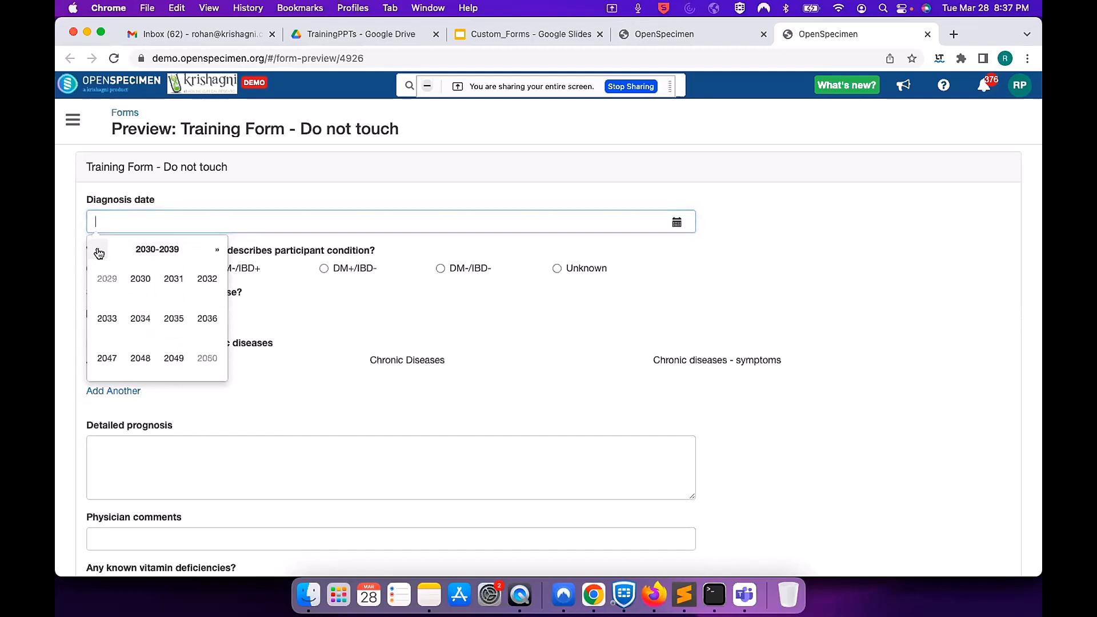
{"action": "left_click", "coordinate": [218, 250]}
{"action": "left_click", "coordinate": [218, 250]}
{"action": "left_click", "coordinate": [217, 249]}
{"action": "left_click", "coordinate": [217, 250]}
{"action": "left_click", "coordinate": [218, 250]}
{"action": "left_click", "coordinate": [218, 249]}
{"action": "left_click", "coordinate": [217, 249]}
{"action": "left_click", "coordinate": [218, 250]}
{"action": "left_click", "coordinate": [217, 249]}
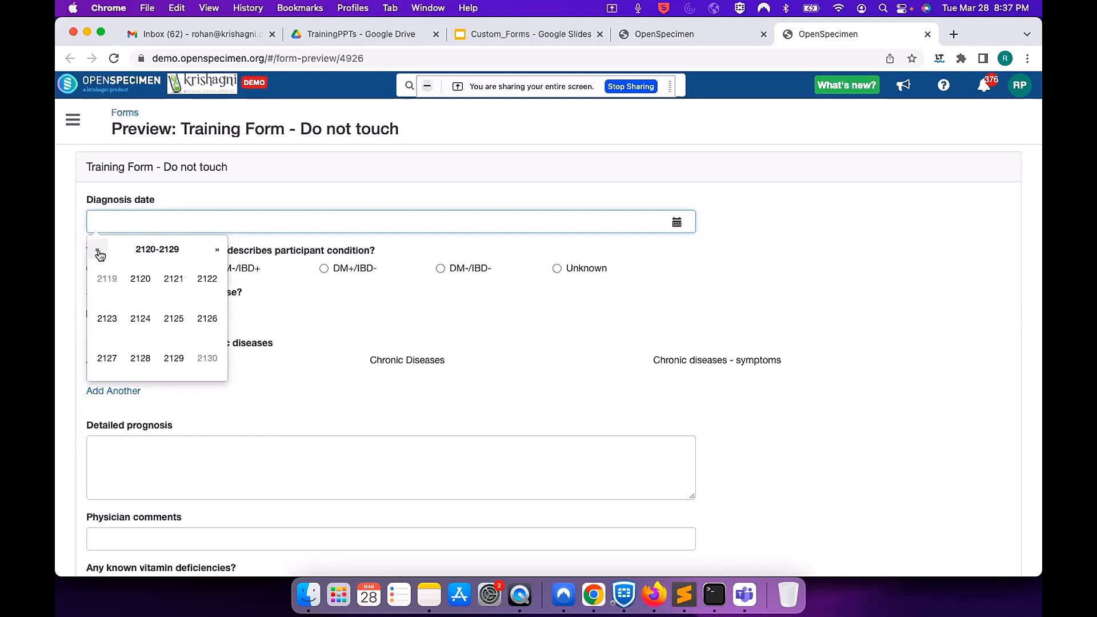
Go back through the calendar's year ranges and set the Diagnosis date to 01-28-2009
{"action": "left_click", "coordinate": [99, 251]}
{"action": "left_click", "coordinate": [99, 251]}
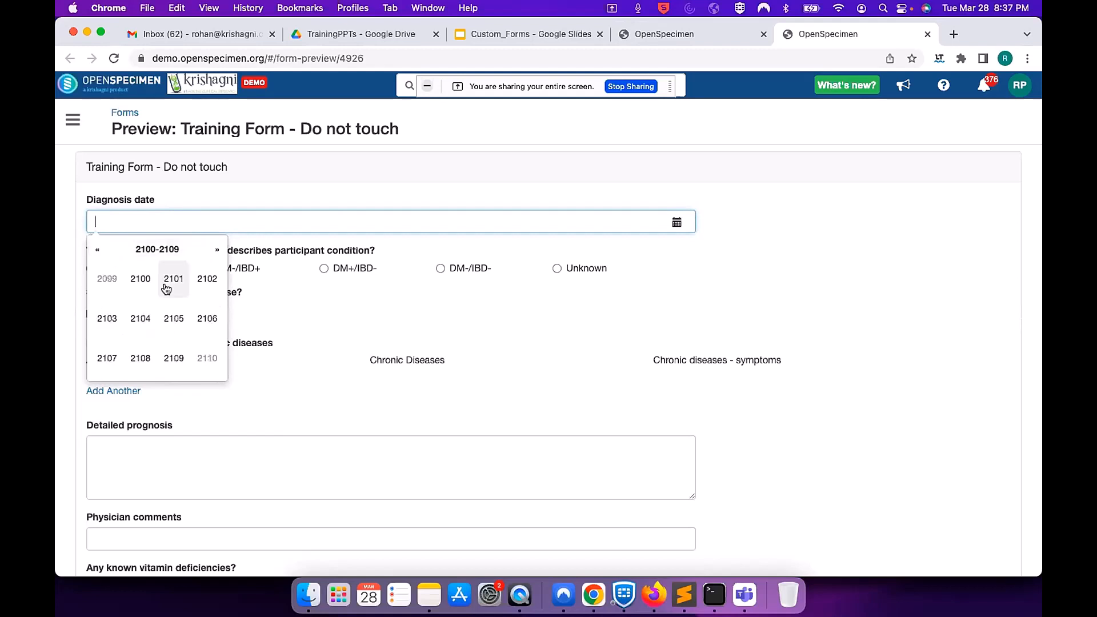
{"action": "left_click", "coordinate": [98, 251]}
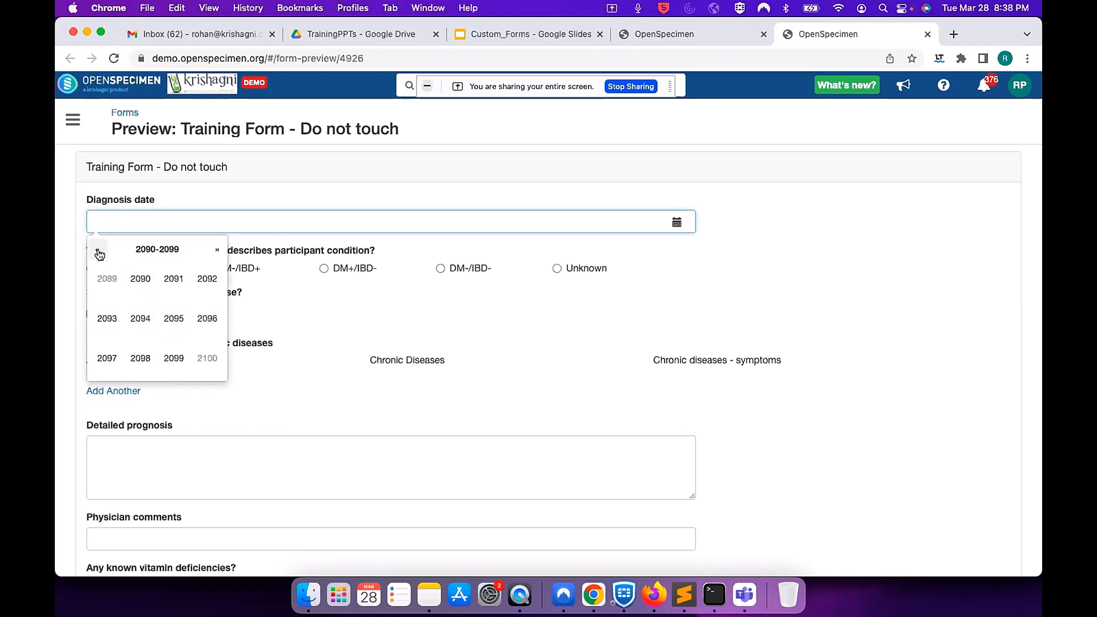
{"action": "left_click", "coordinate": [99, 252]}
{"action": "left_click", "coordinate": [99, 252]}
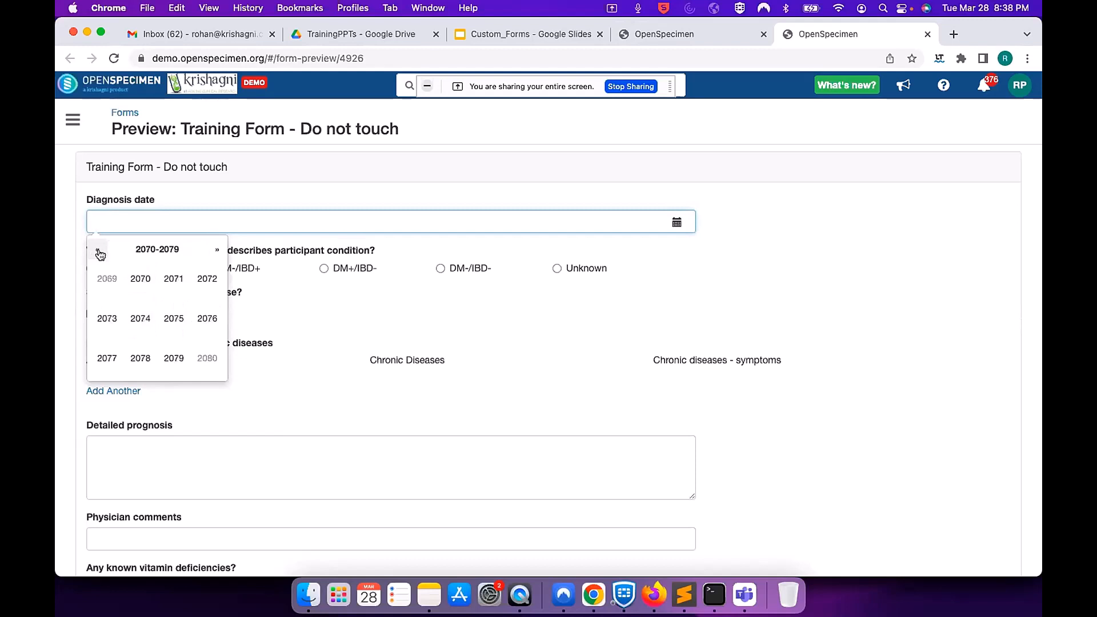
{"action": "left_click", "coordinate": [99, 251]}
{"action": "left_click", "coordinate": [98, 252]}
{"action": "left_click", "coordinate": [99, 252]}
{"action": "left_click", "coordinate": [99, 252]}
{"action": "left_click", "coordinate": [99, 252]}
{"action": "left_click", "coordinate": [99, 252]}
{"action": "left_click", "coordinate": [112, 285]}
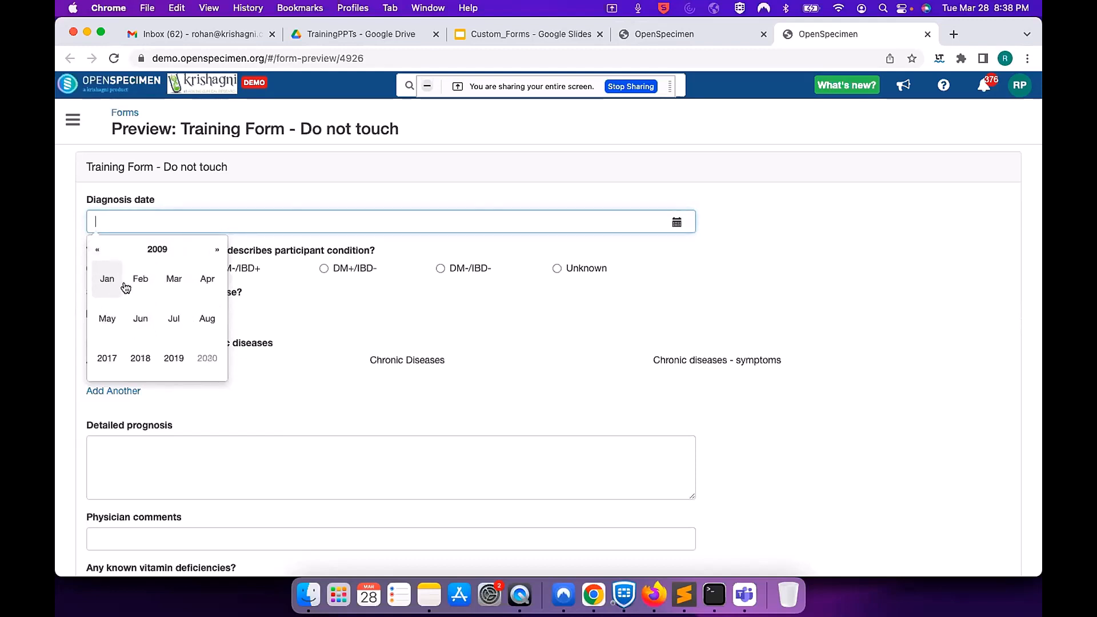
{"action": "left_click", "coordinate": [153, 283]}
{"action": "left_click", "coordinate": [153, 290]}
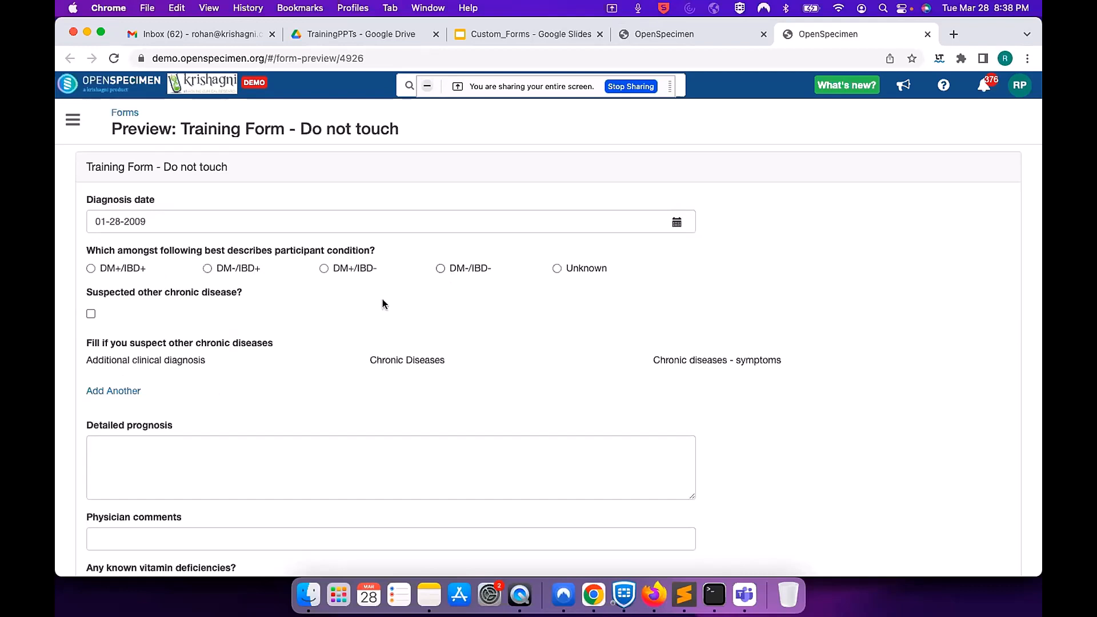
Toggle the Suspected other chronic disease checkbox to test its validation, leaving it ticked
{"action": "scroll", "coordinate": [346, 313], "scroll_direction": "down", "scroll_amount": 2}
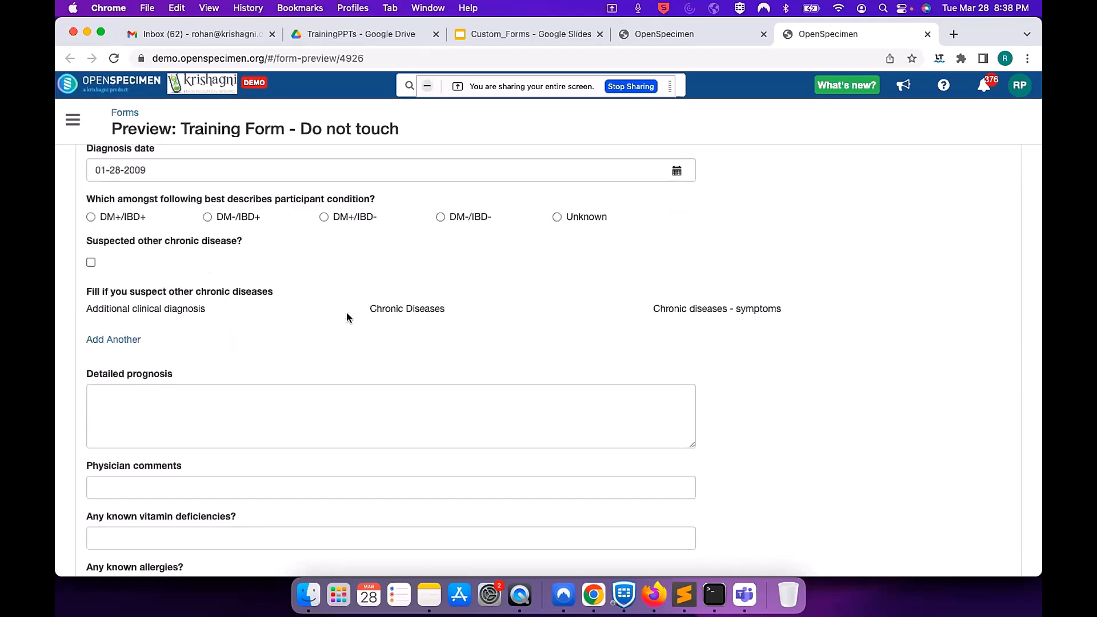
{"action": "left_click", "coordinate": [91, 262]}
{"action": "left_click", "coordinate": [92, 263]}
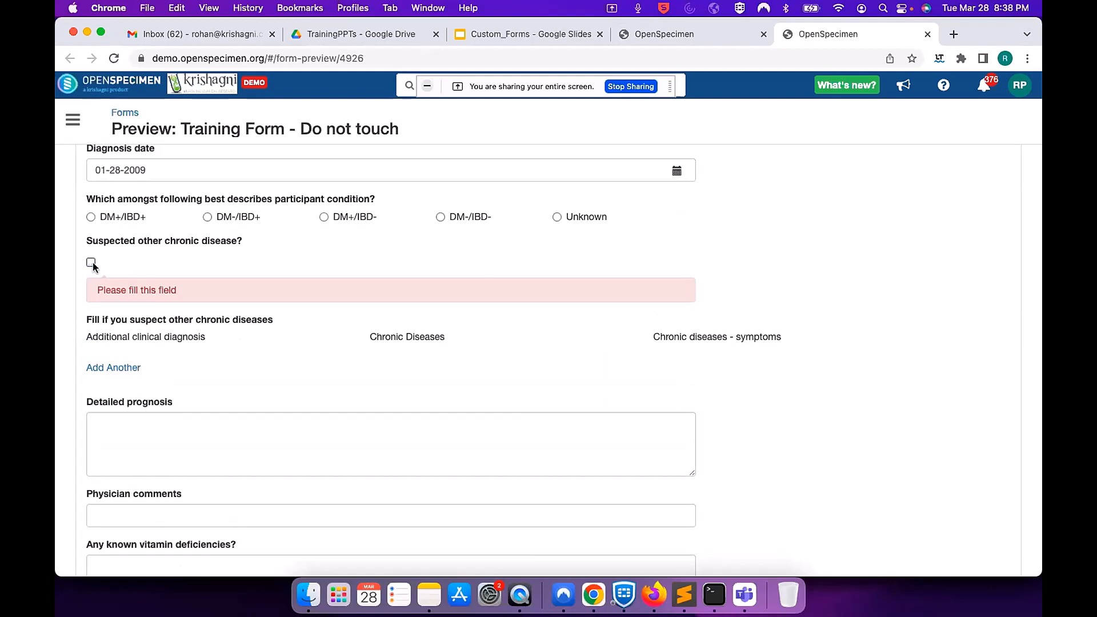
{"action": "left_click", "coordinate": [91, 263]}
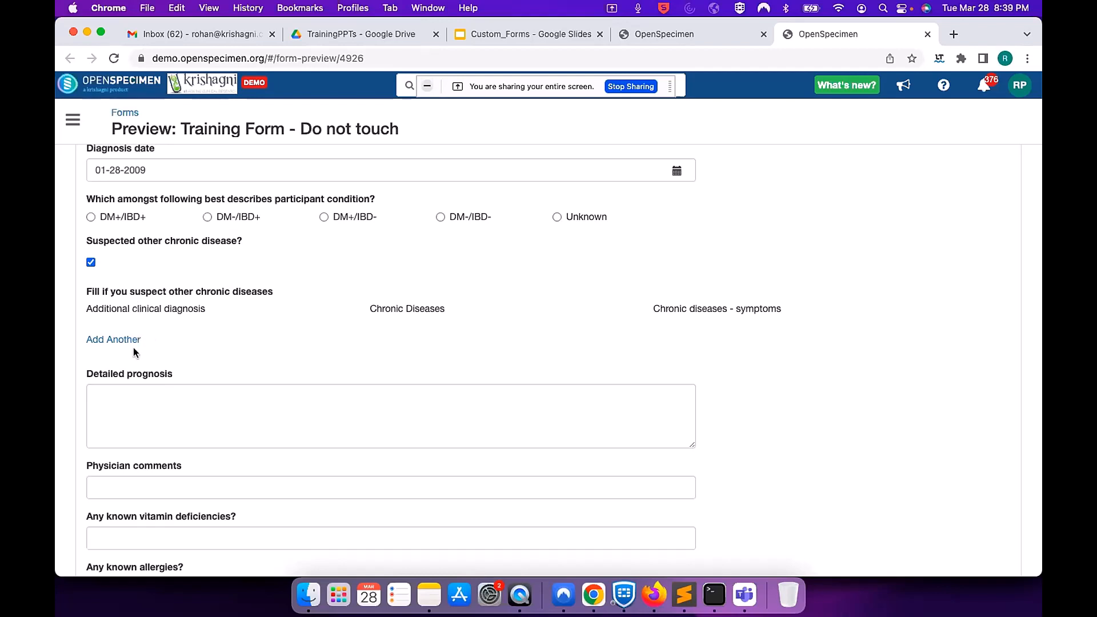
Add a row under suspected chronic diseases with the additional clinical diagnosis "Hypertension in the obstetric context (disorder)"
{"action": "left_click", "coordinate": [135, 339]}
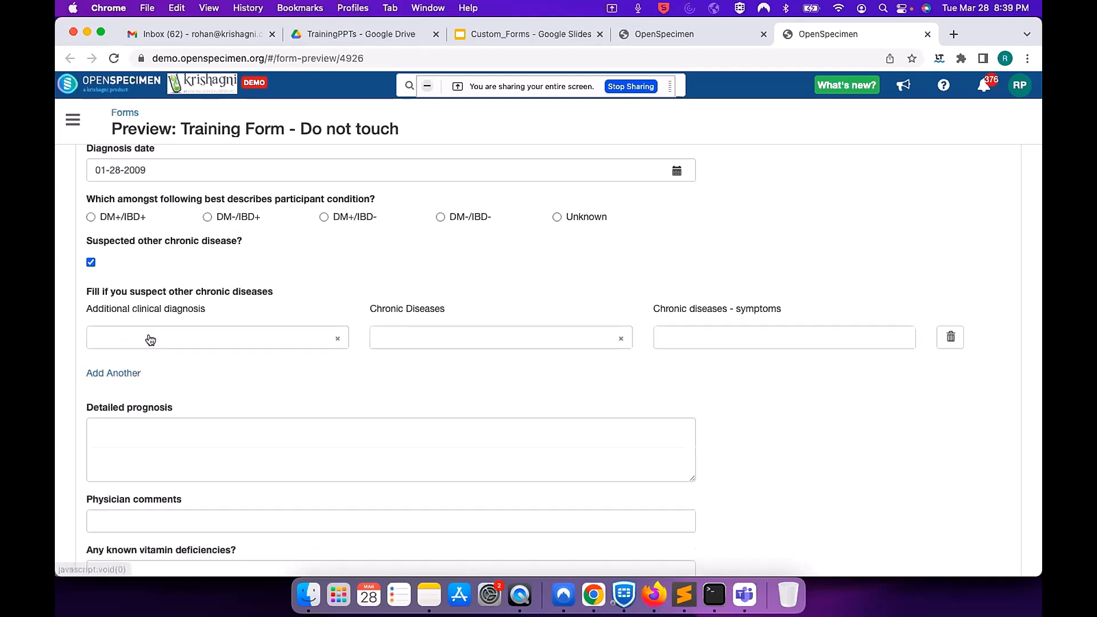
{"action": "left_click", "coordinate": [183, 335]}
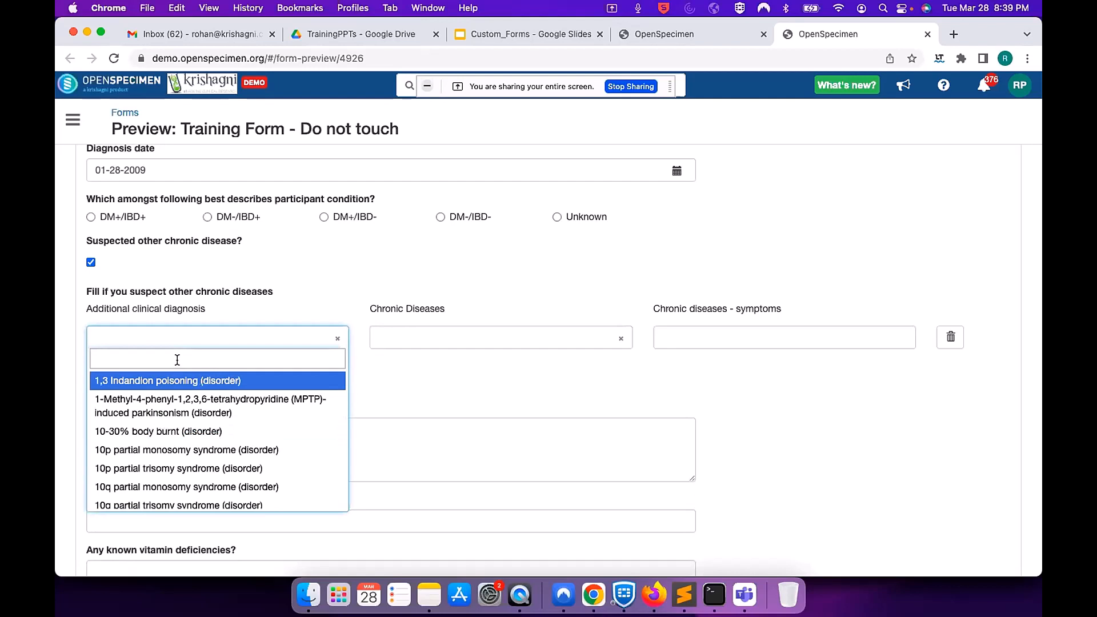
{"action": "type", "text": "hyper"}
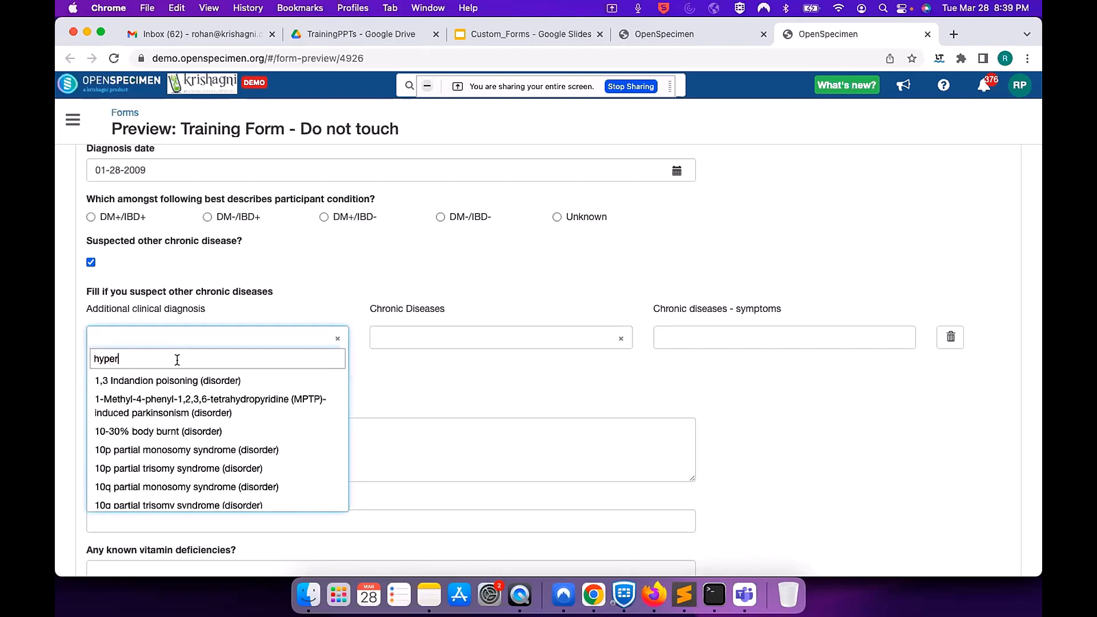
{"action": "type", "text": "tens"}
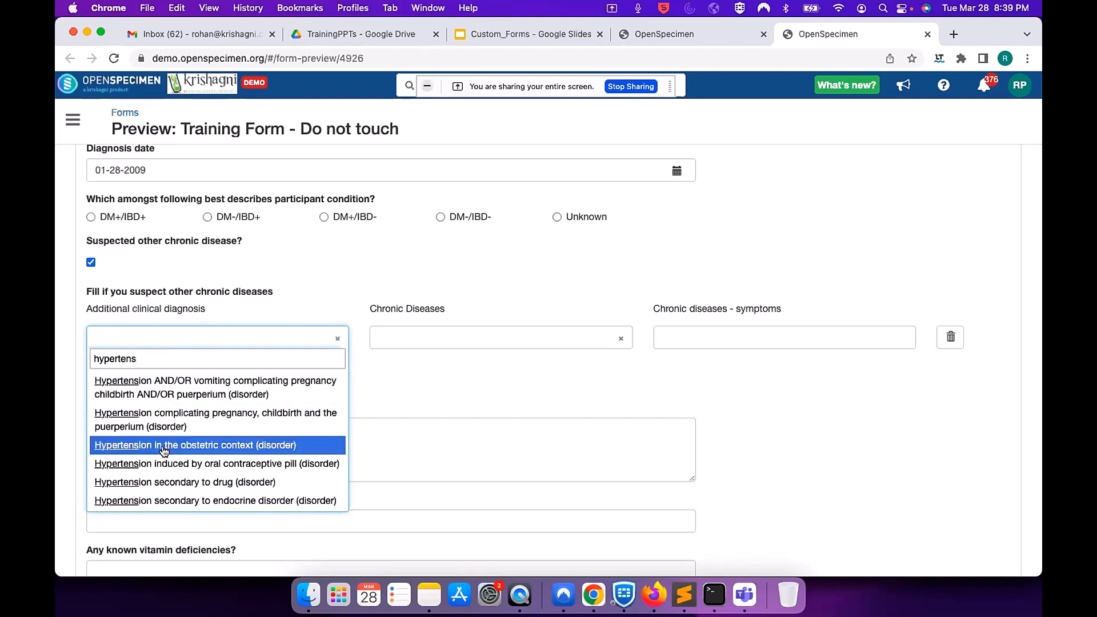
{"action": "left_click", "coordinate": [164, 448]}
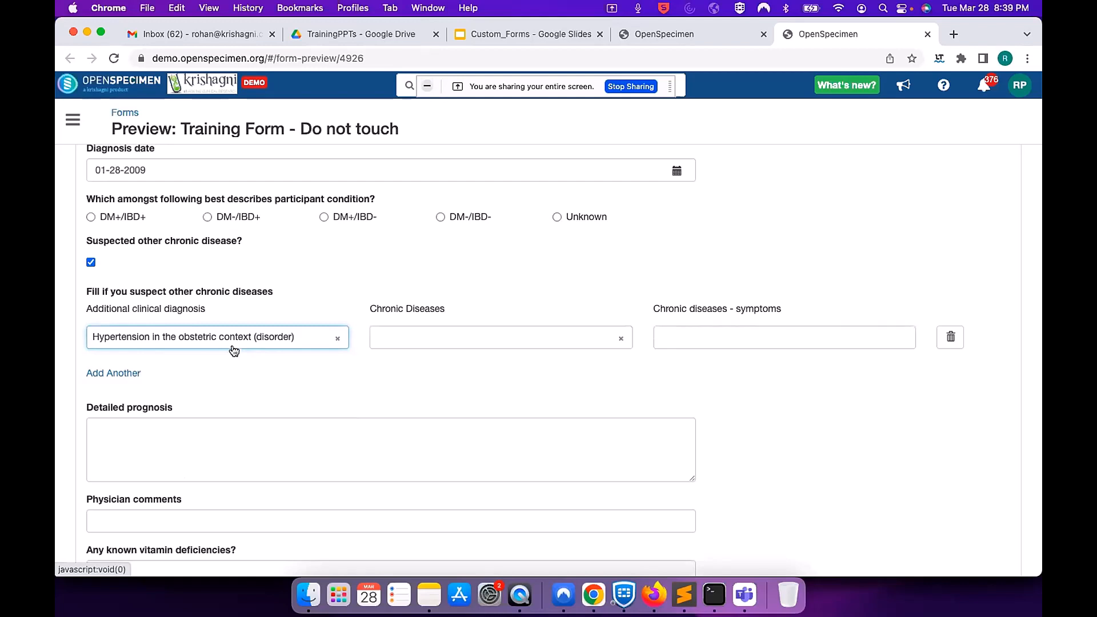
Set the row's chronic disease to Hypertension and enter "Free text" as its symptoms
{"action": "left_click", "coordinate": [502, 343]}
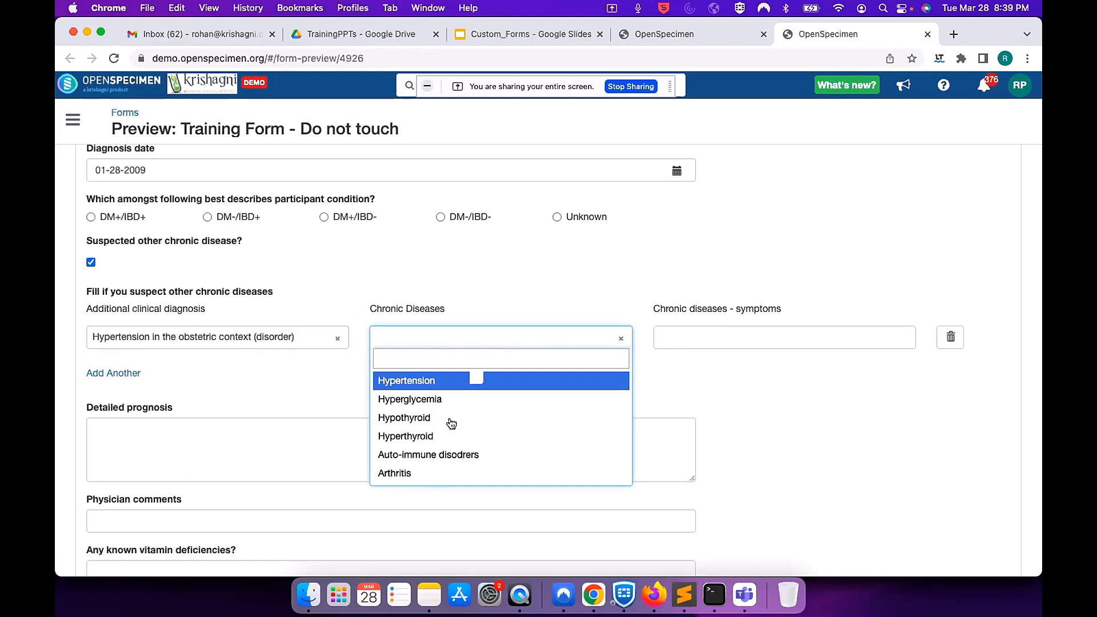
{"action": "left_click", "coordinate": [441, 382]}
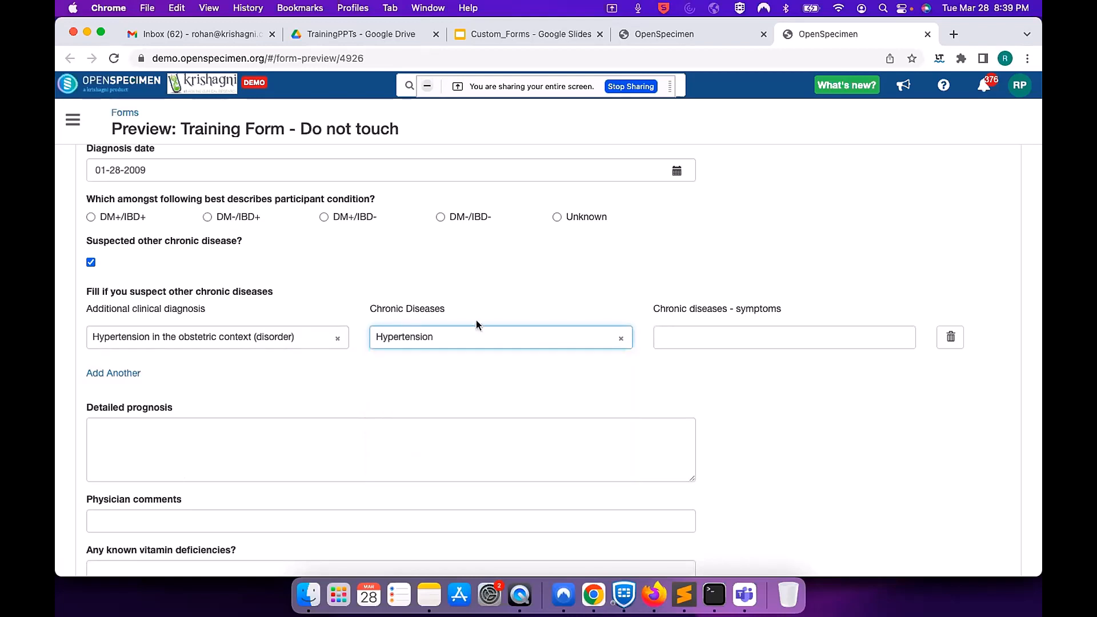
{"action": "left_click", "coordinate": [709, 340]}
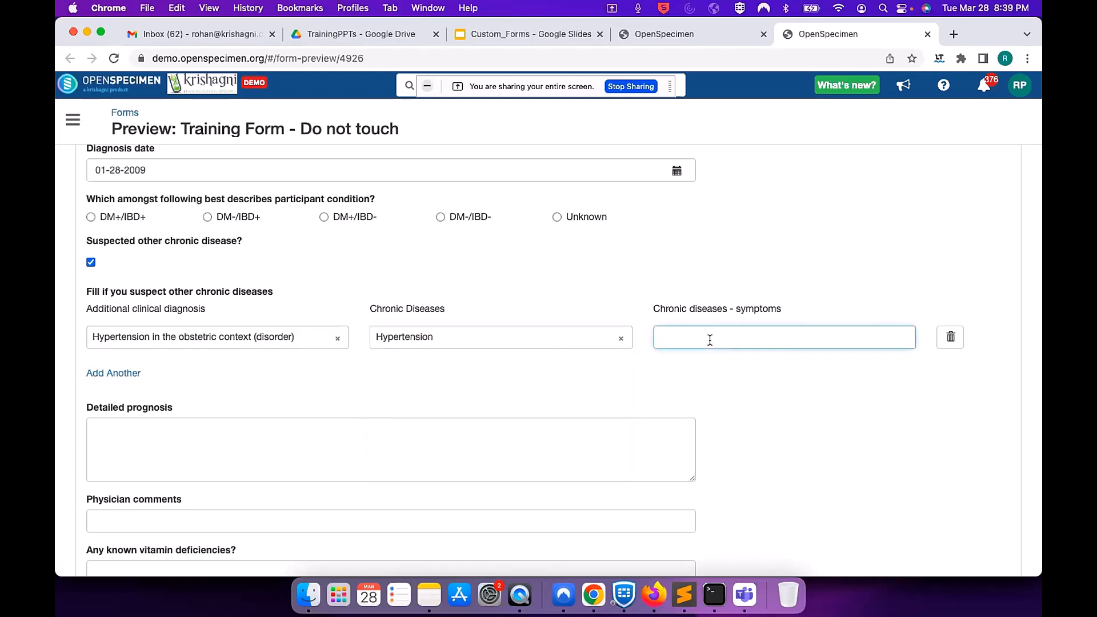
{"action": "type", "text": "Free text"}
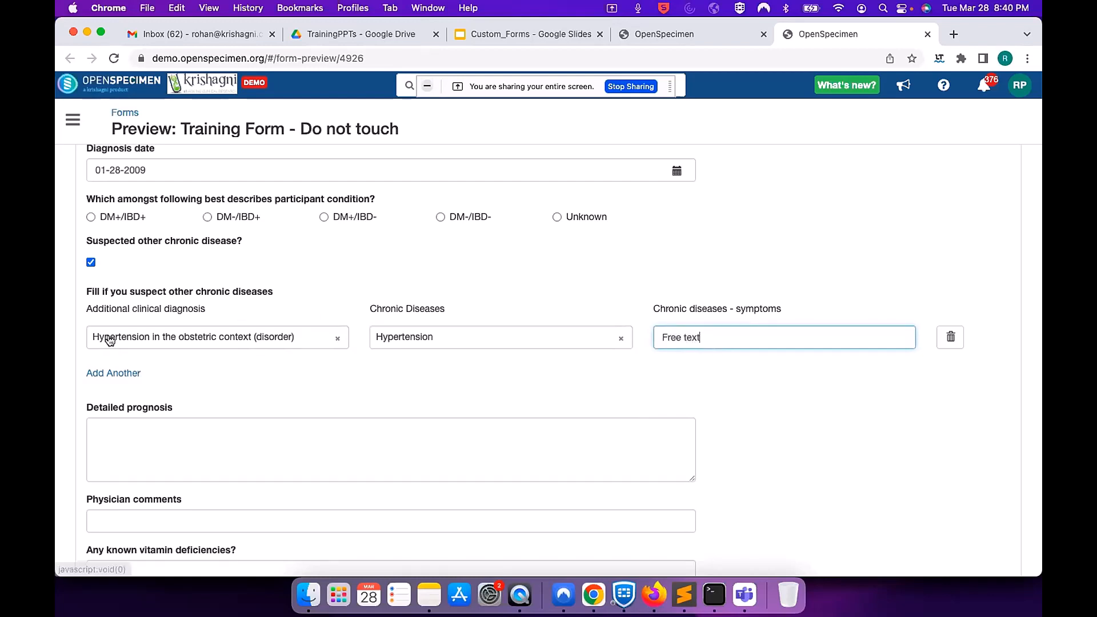
Add a second, empty row under suspected chronic diseases and delete it again
{"action": "left_click", "coordinate": [107, 373]}
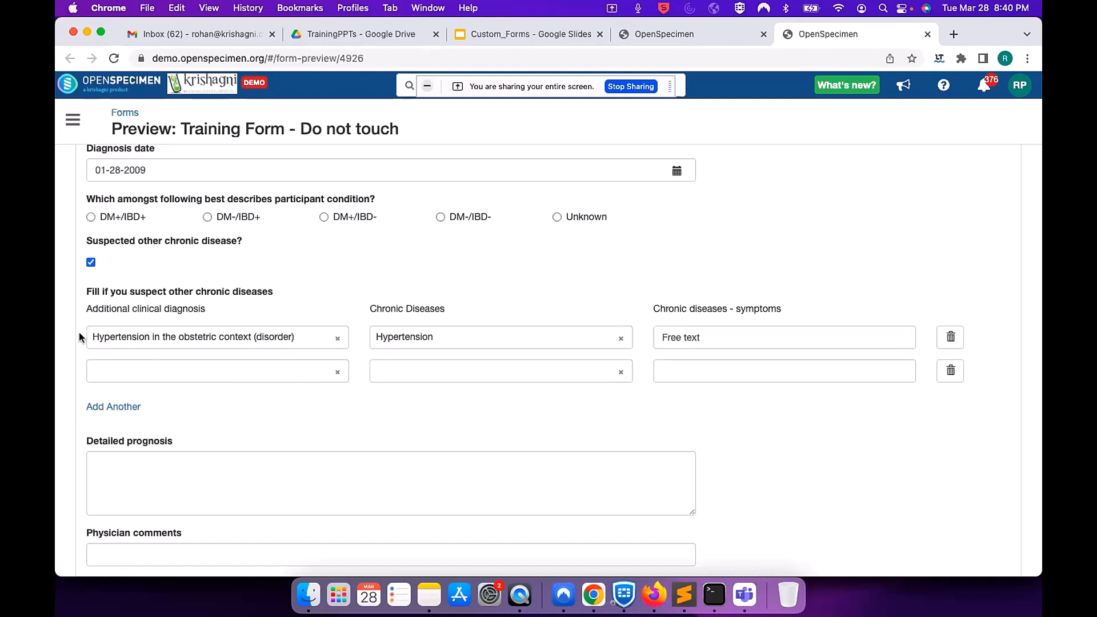
{"action": "left_click", "coordinate": [951, 372]}
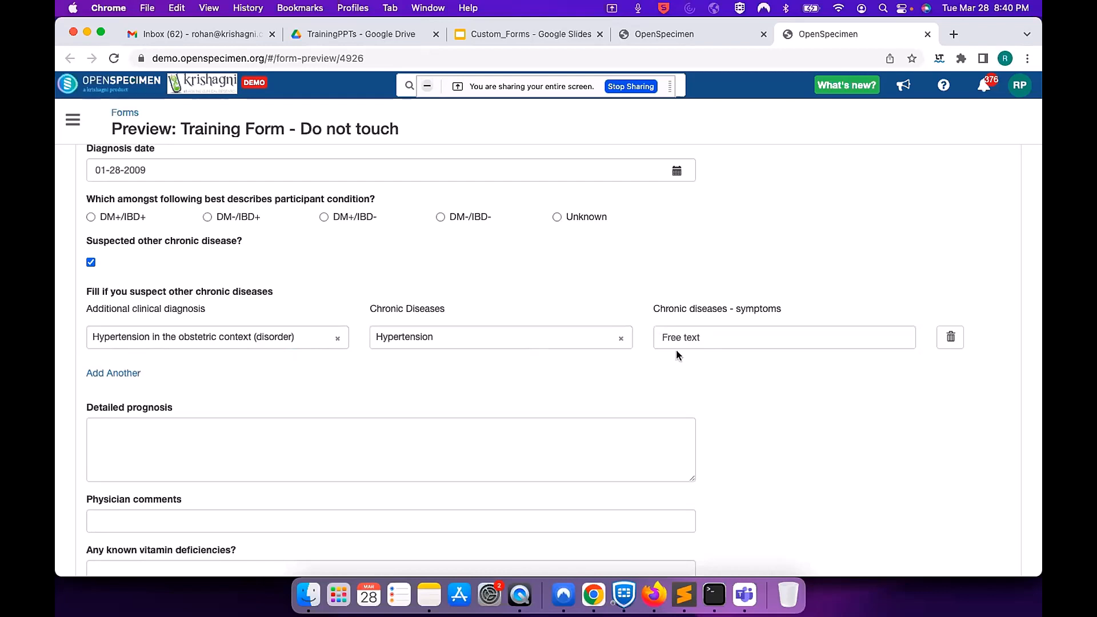
{"action": "scroll", "coordinate": [410, 460], "scroll_direction": "down", "scroll_amount": 3}
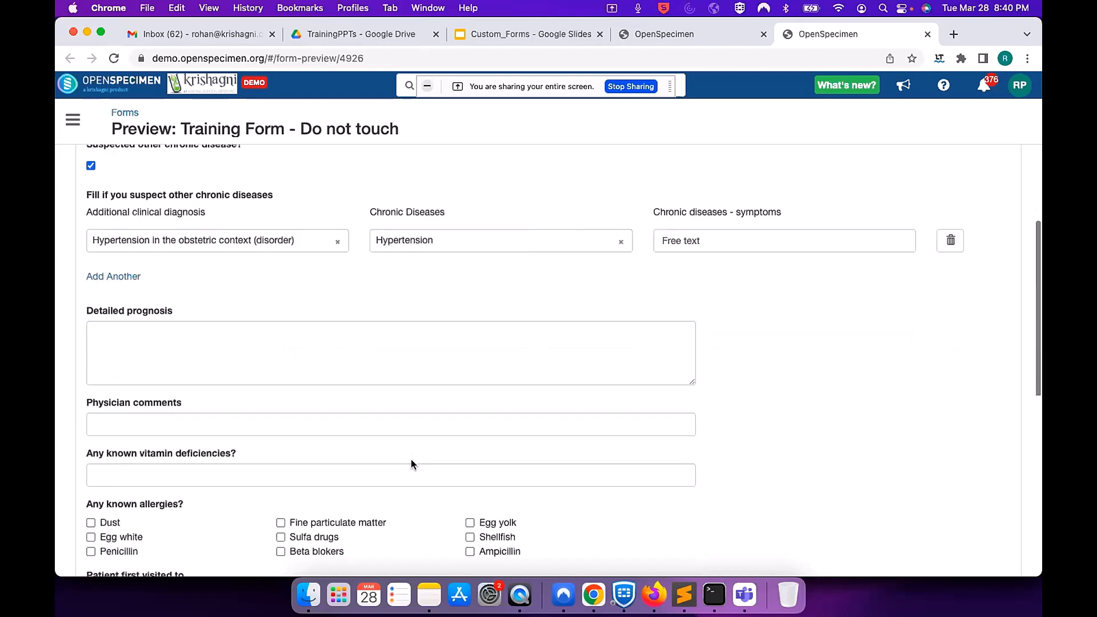
{"action": "scroll", "coordinate": [411, 460], "scroll_direction": "down", "scroll_amount": 2}
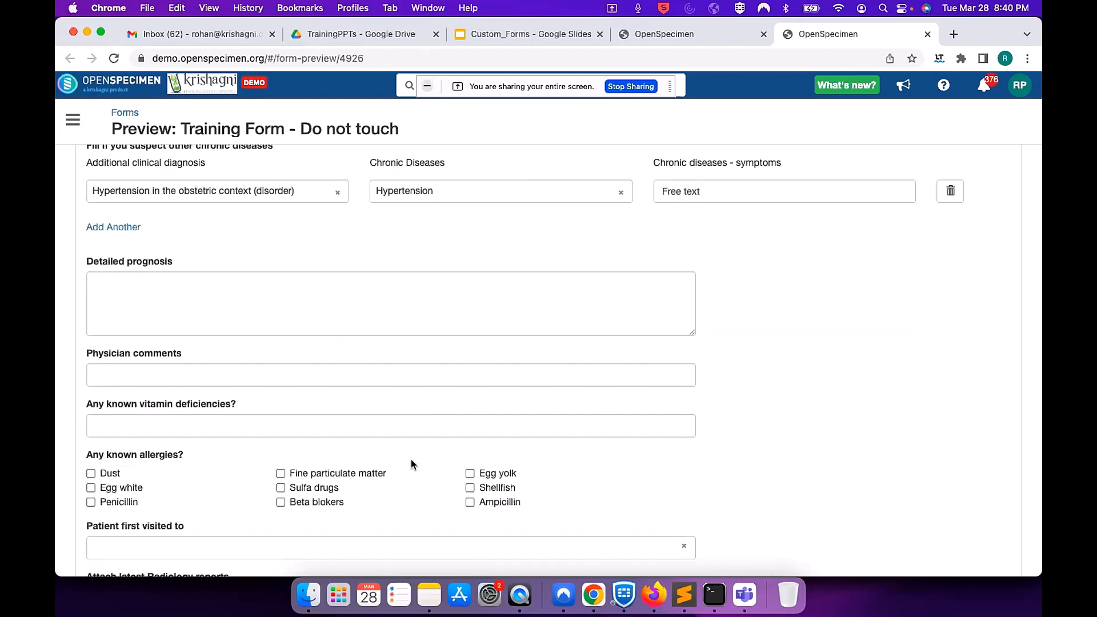
Enter "Text area" as the detailed prognosis and place the cursor in the physician comments field
{"action": "left_click", "coordinate": [320, 303]}
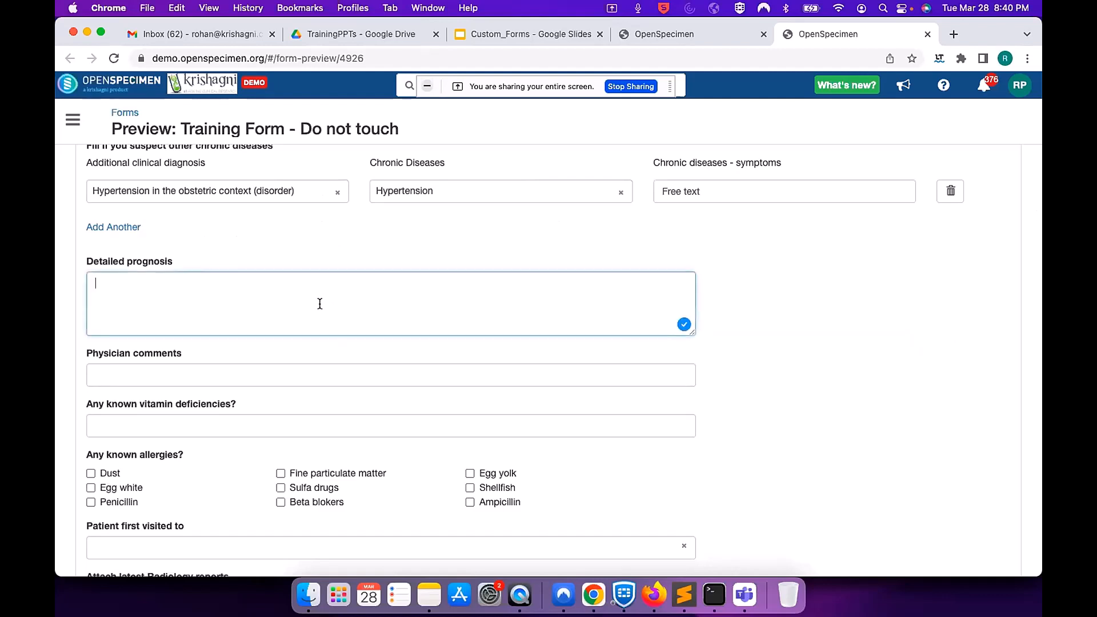
{"action": "type", "text": "Text area"}
{"action": "left_click", "coordinate": [243, 372]}
{"action": "scroll", "coordinate": [243, 372], "scroll_direction": "down", "scroll_amount": 1}
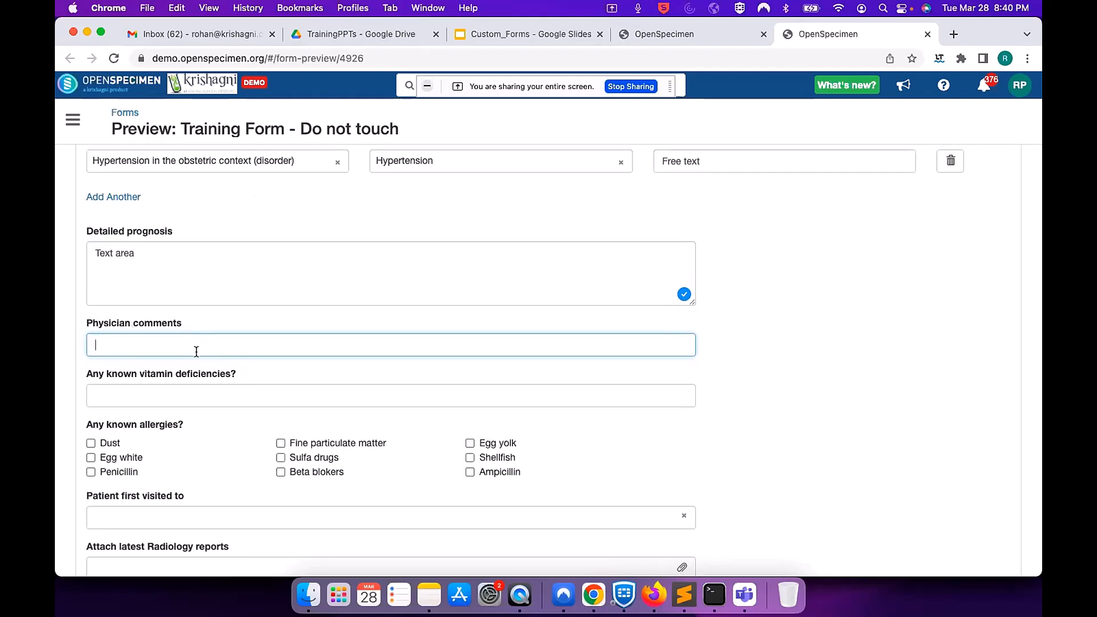
Select Vitamin A and Vitamin E as the known vitamin deficiencies
{"action": "scroll", "coordinate": [196, 351], "scroll_direction": "down", "scroll_amount": 2}
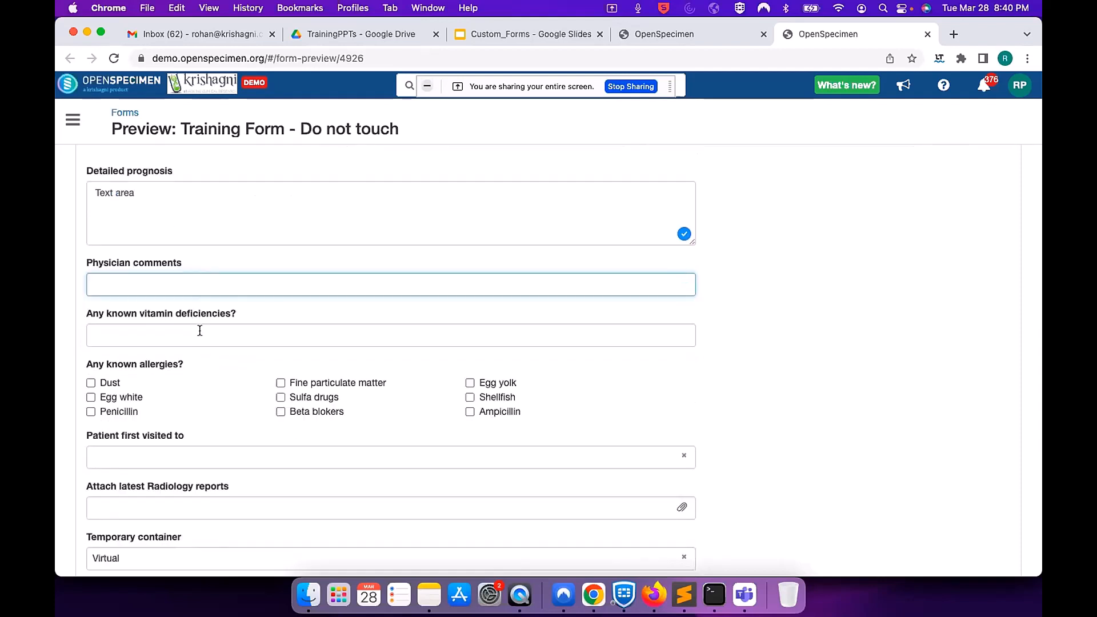
{"action": "left_click", "coordinate": [200, 341]}
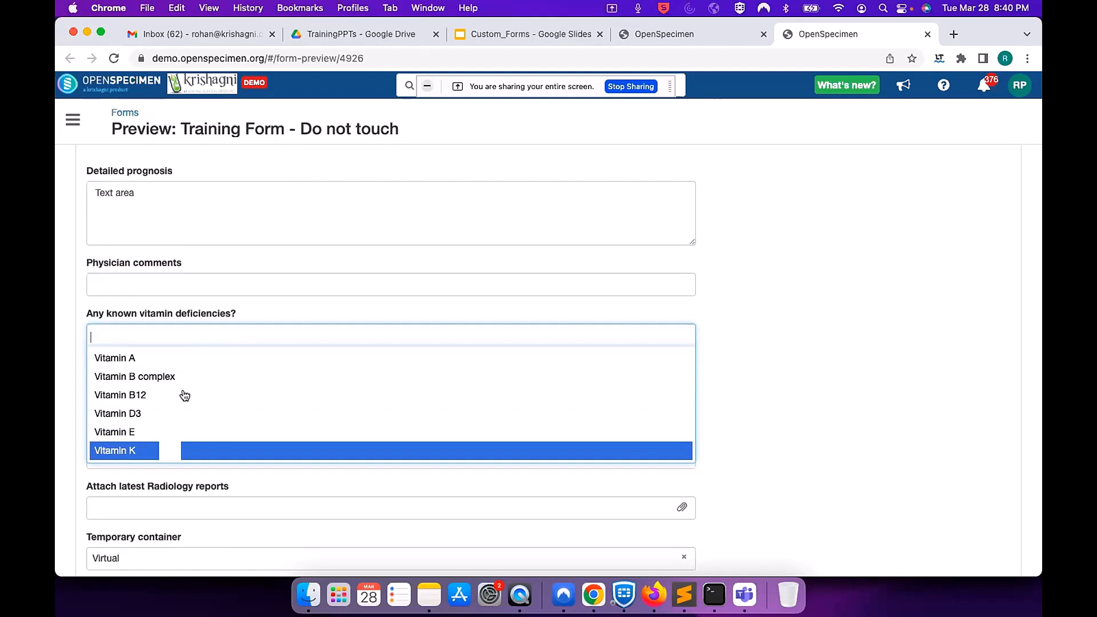
{"action": "left_click", "coordinate": [190, 364]}
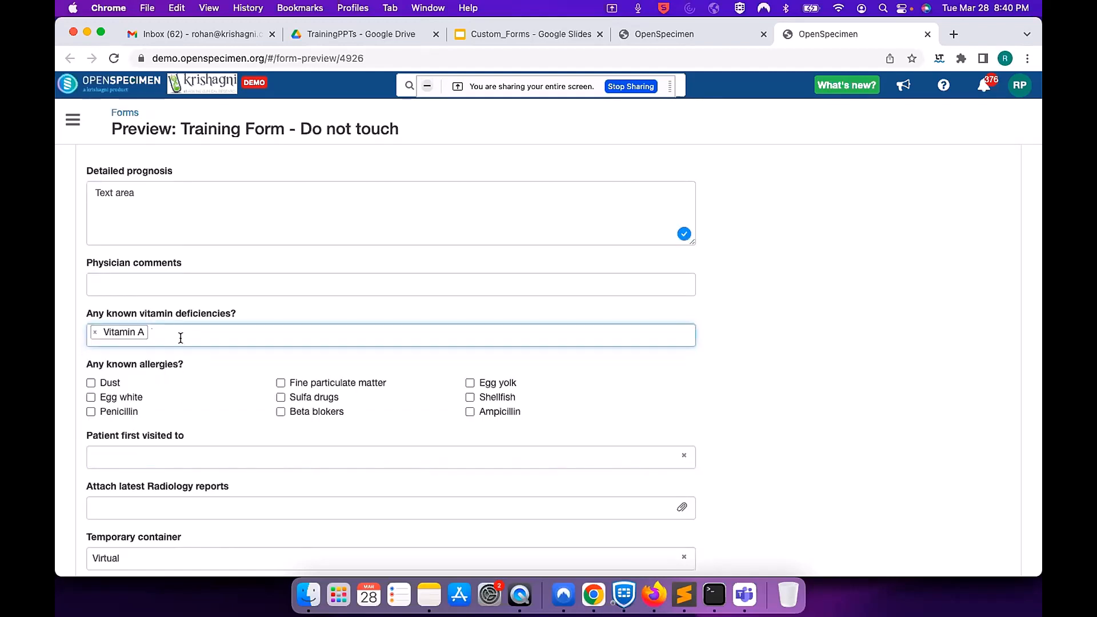
{"action": "left_click", "coordinate": [178, 334]}
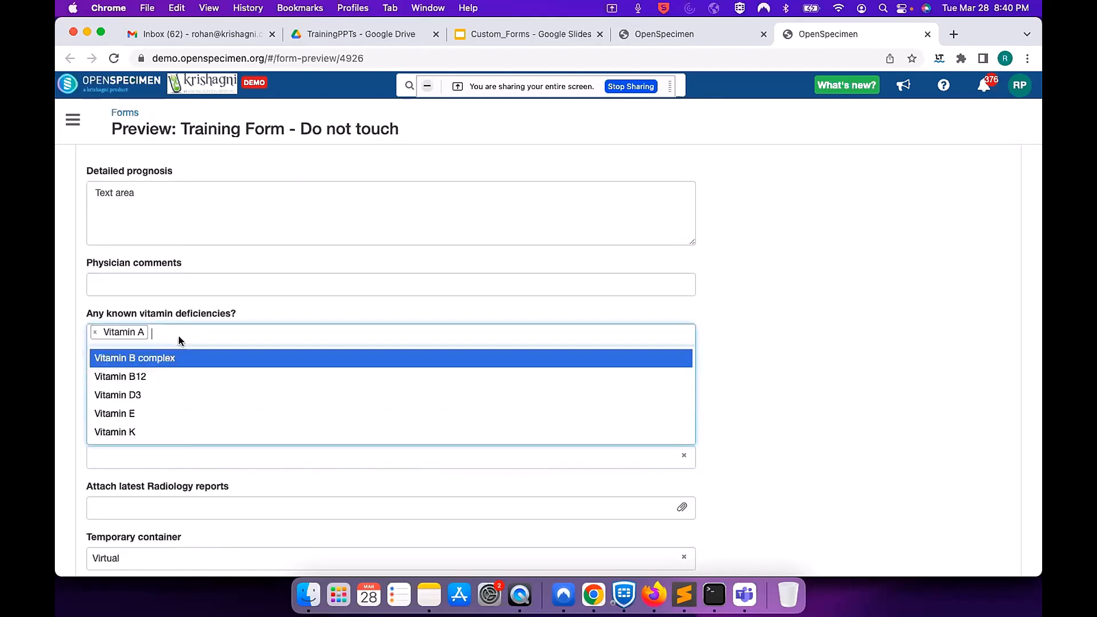
{"action": "left_click", "coordinate": [130, 415]}
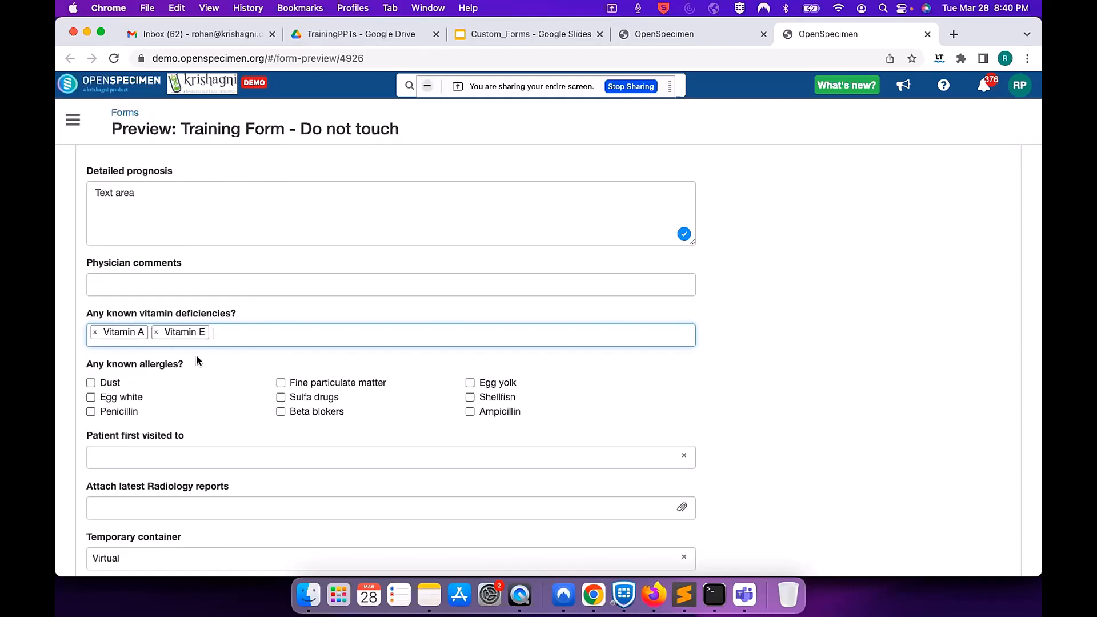
Tick Egg white and Penicillin as known allergies
{"action": "scroll", "coordinate": [212, 396], "scroll_direction": "down", "scroll_amount": 2}
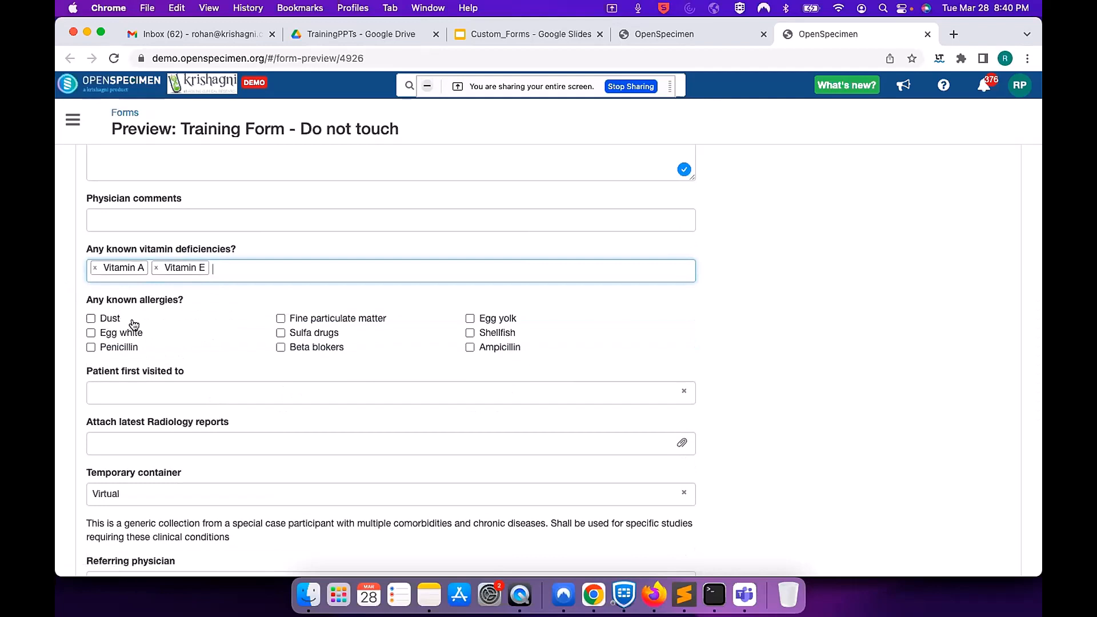
{"action": "left_click", "coordinate": [91, 334]}
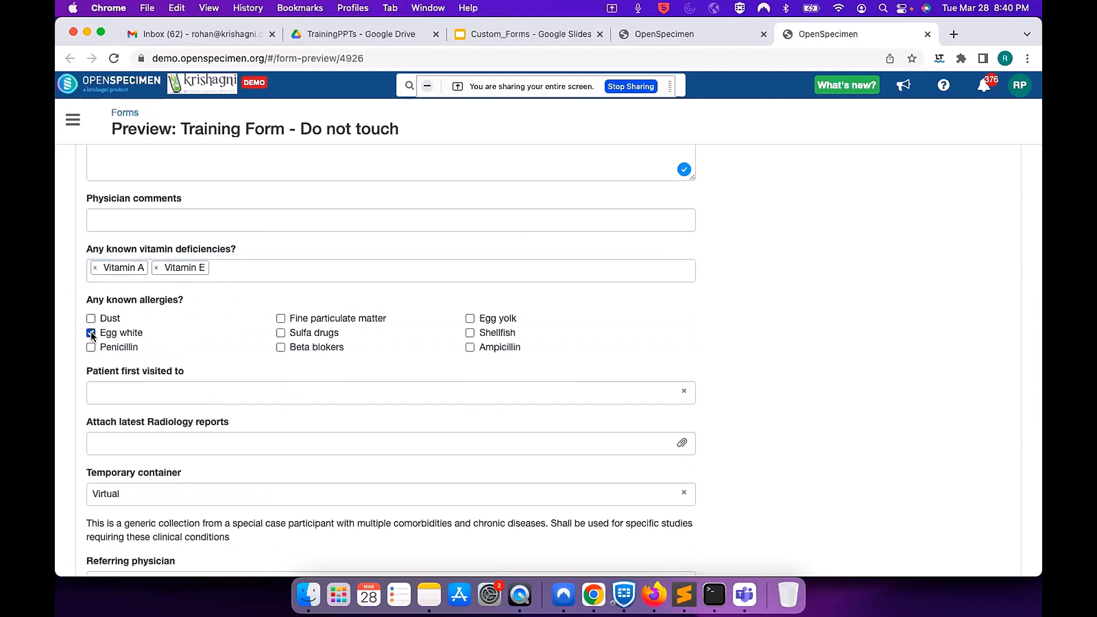
{"action": "left_click", "coordinate": [91, 349]}
Choose "A Demo Site" as the site the patient first visited
{"action": "scroll", "coordinate": [481, 353], "scroll_direction": "down", "scroll_amount": 2}
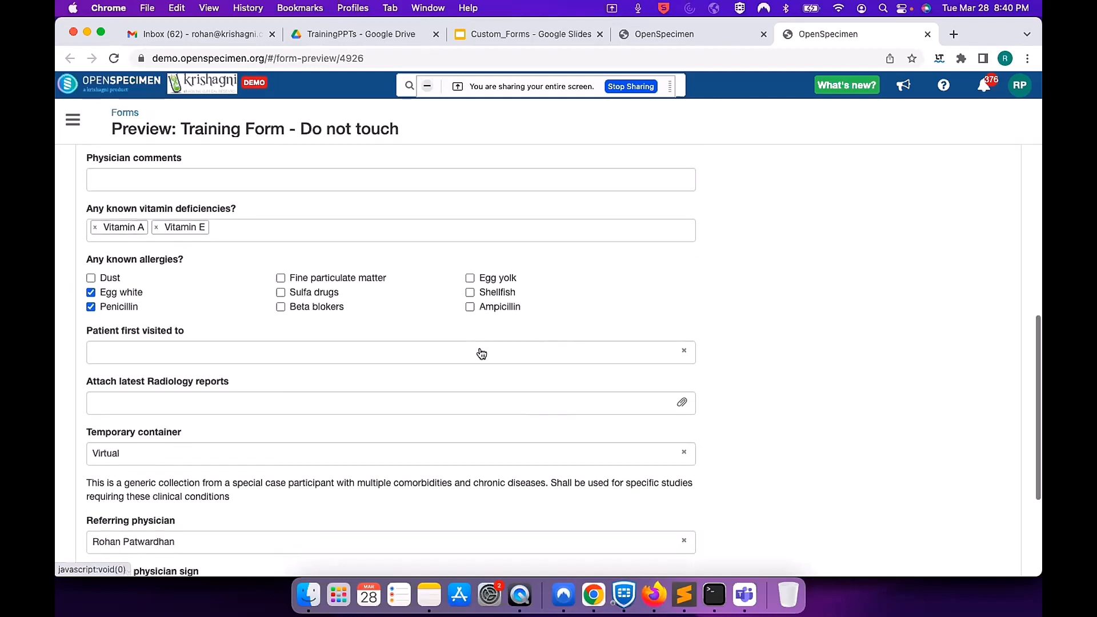
{"action": "left_click", "coordinate": [480, 352]}
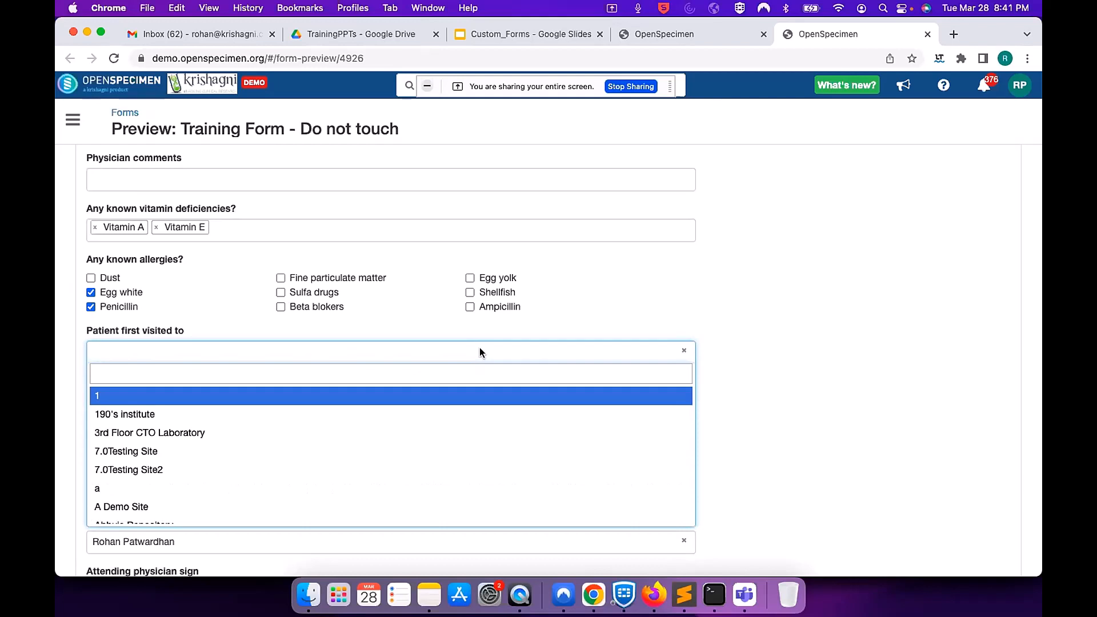
{"action": "key", "text": "Escape"}
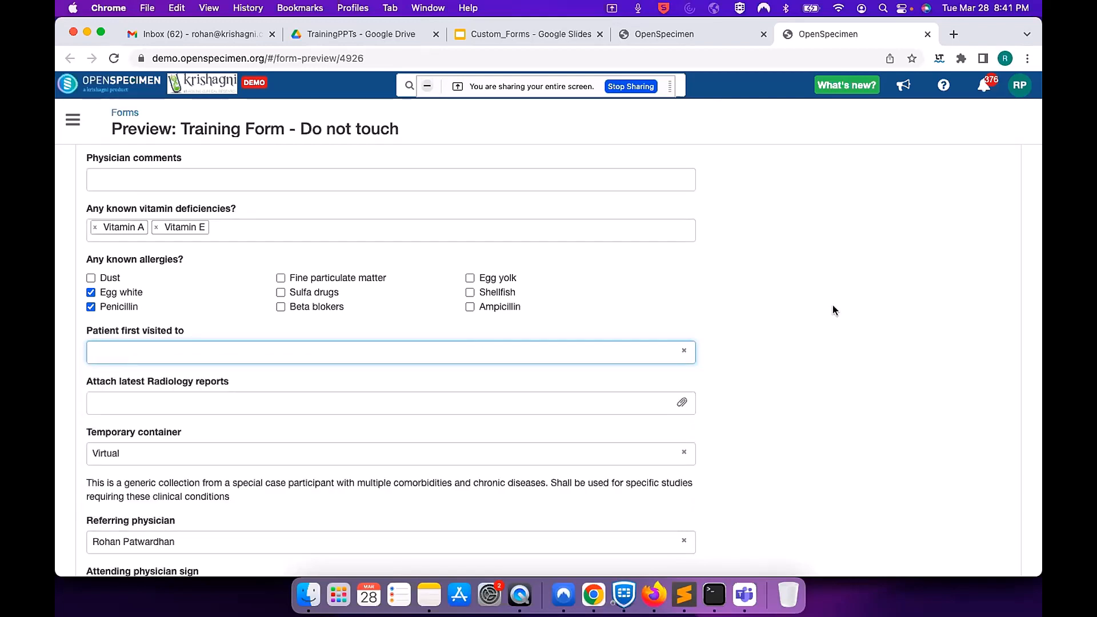
{"action": "left_click", "coordinate": [439, 353]}
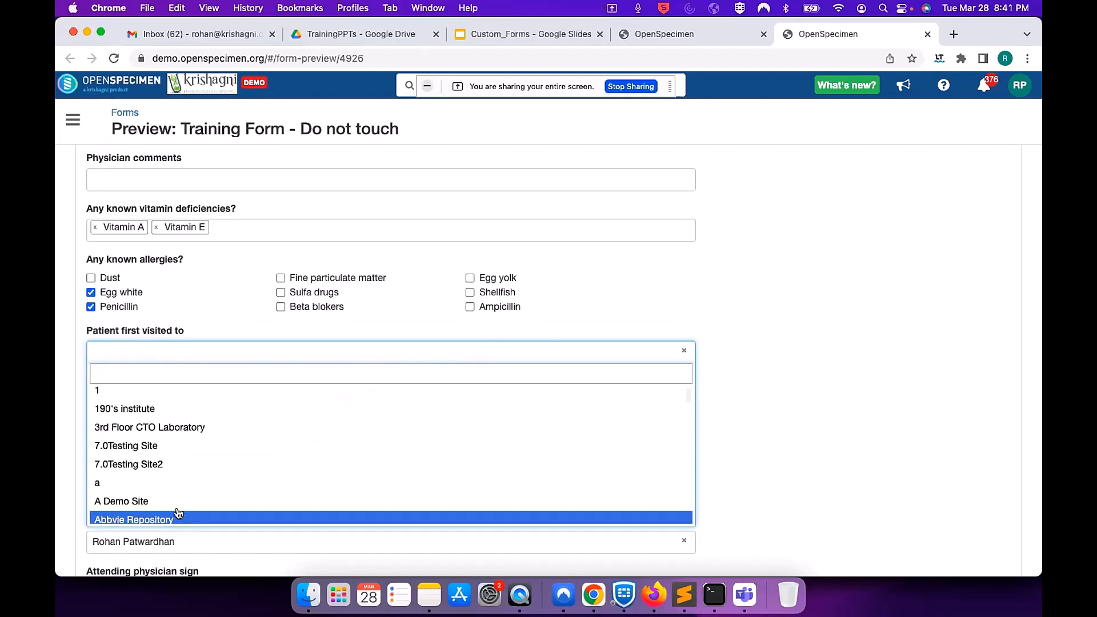
{"action": "left_click", "coordinate": [177, 502]}
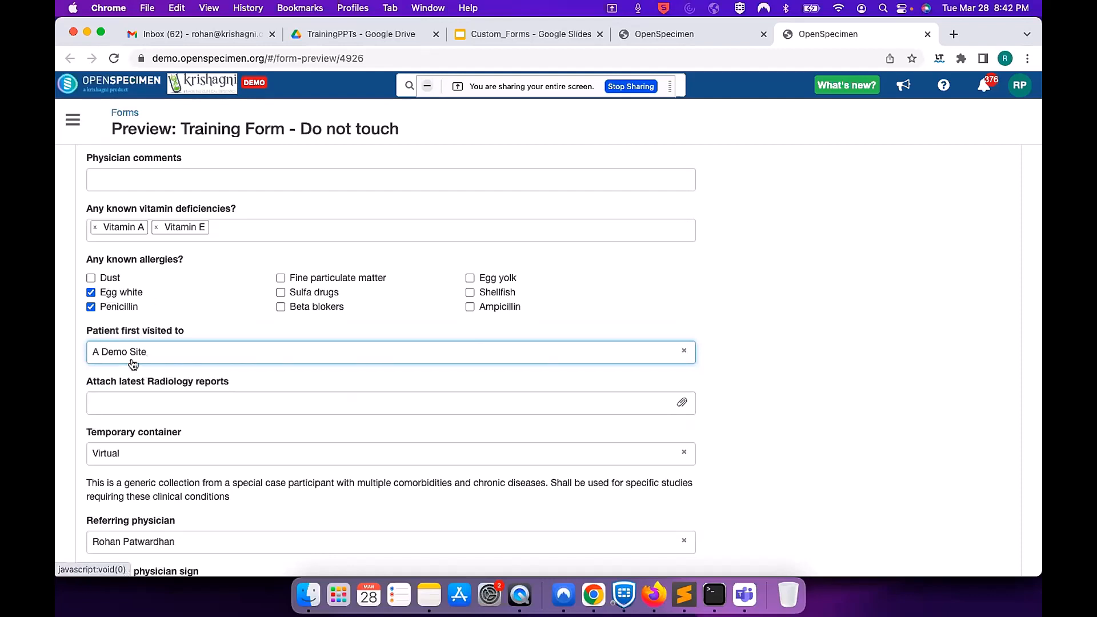
Open the file chooser for the latest radiology reports and close it without attaching a file
{"action": "scroll", "coordinate": [241, 453], "scroll_direction": "down", "scroll_amount": 2}
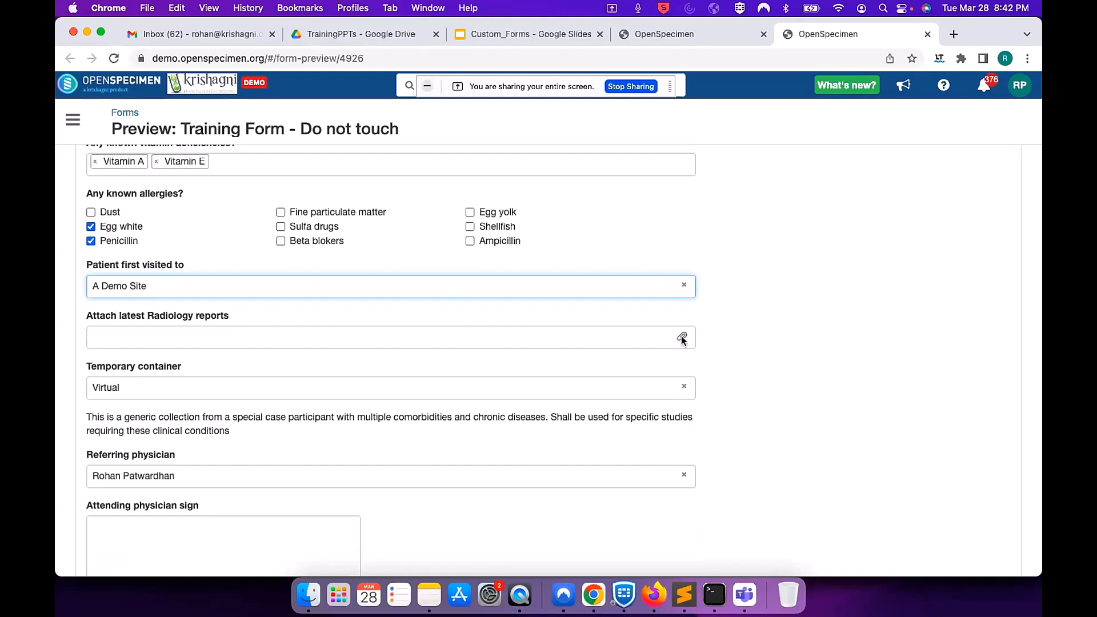
{"action": "left_click", "coordinate": [599, 338]}
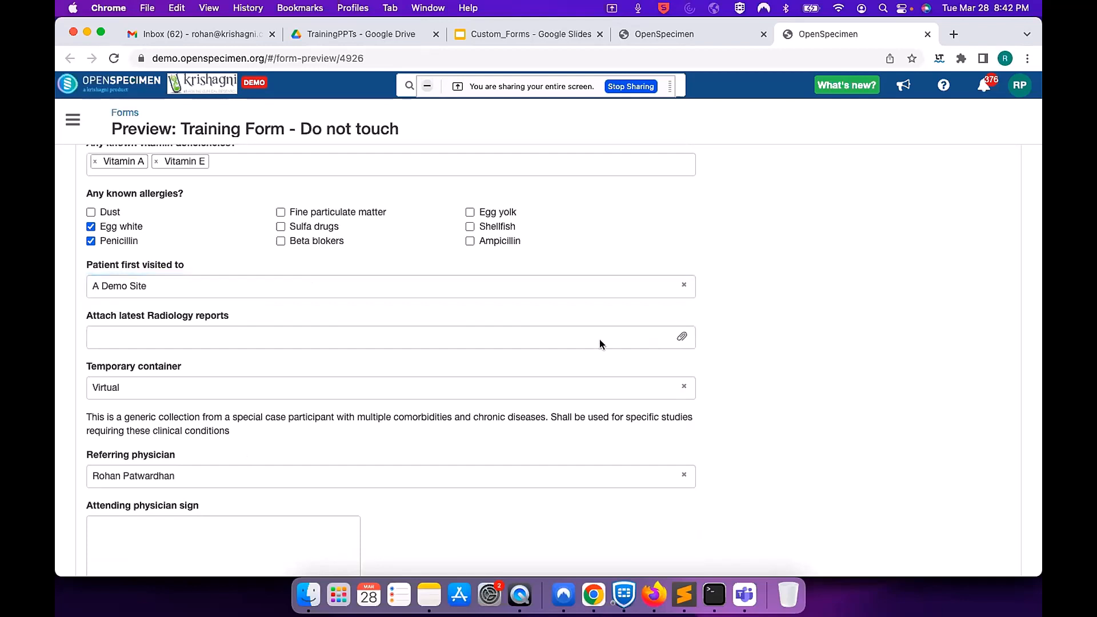
{"action": "left_click", "coordinate": [683, 337]}
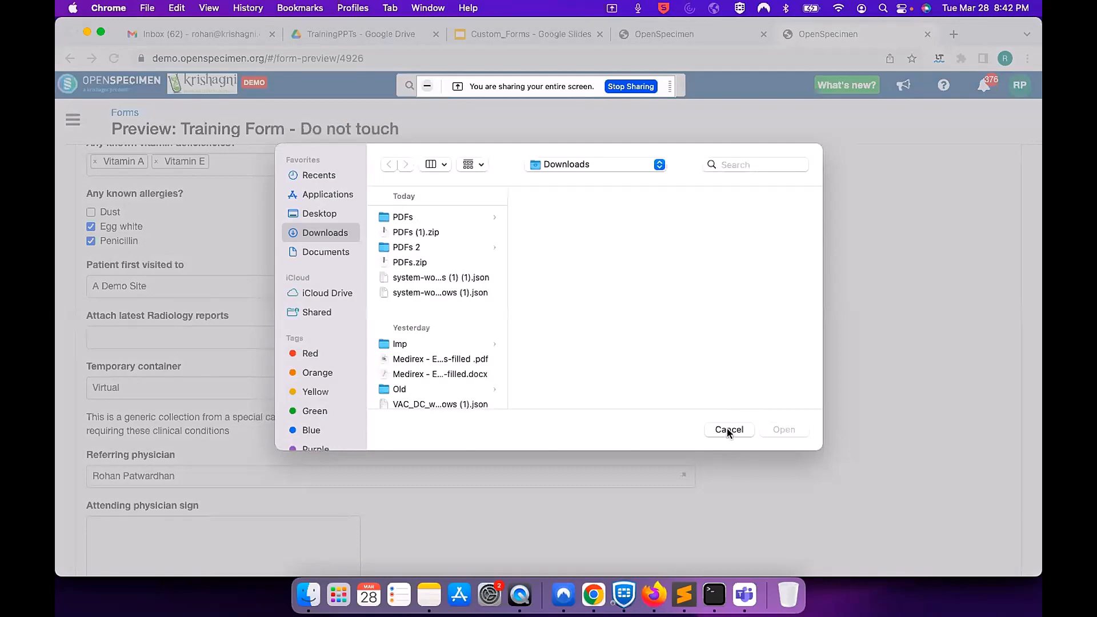
{"action": "left_click", "coordinate": [728, 429]}
Look through the available temporary containers without changing the choice, and highlight the note about the generic collection
{"action": "scroll", "coordinate": [482, 367], "scroll_direction": "down", "scroll_amount": 2}
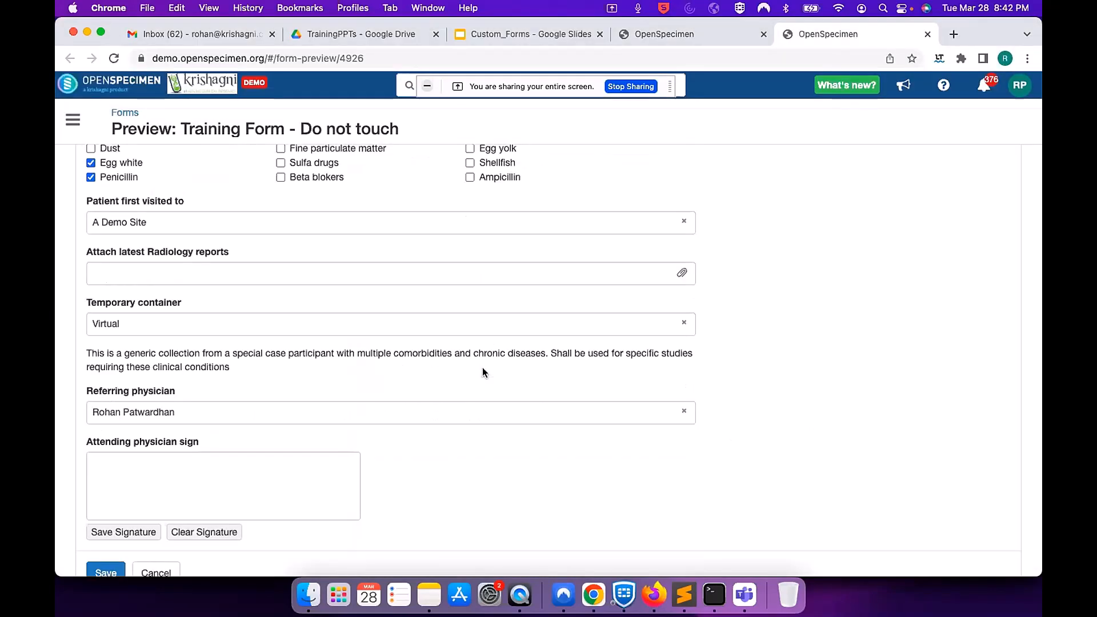
{"action": "left_click", "coordinate": [481, 321]}
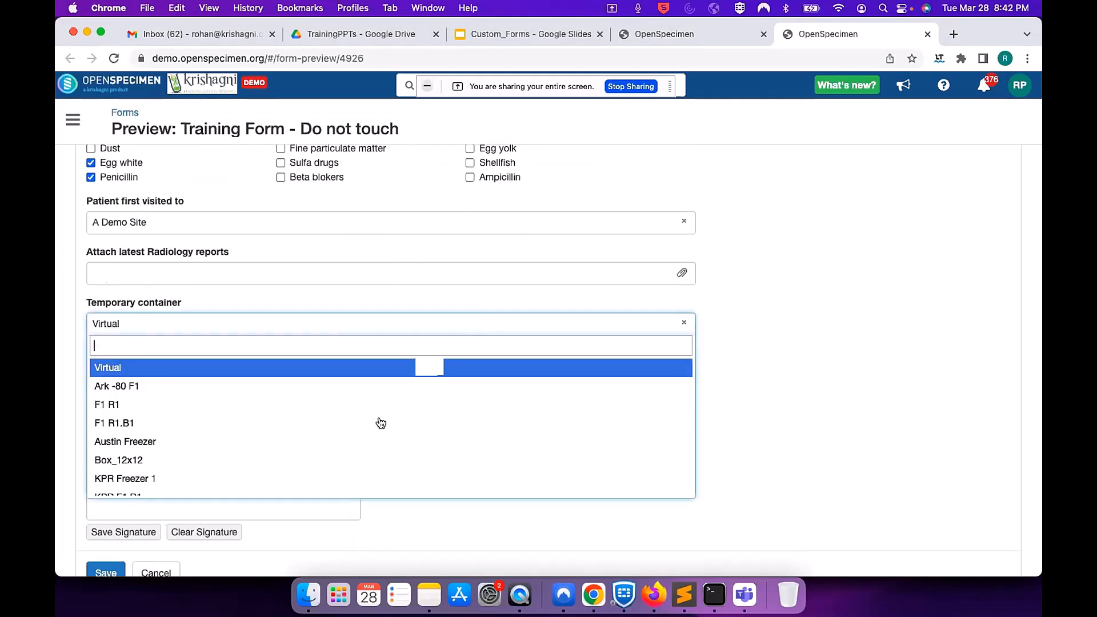
{"action": "scroll", "coordinate": [380, 423], "scroll_direction": "down", "scroll_amount": 1}
{"action": "scroll", "coordinate": [379, 423], "scroll_direction": "down", "scroll_amount": 1}
{"action": "scroll", "coordinate": [380, 423], "scroll_direction": "up", "scroll_amount": 3}
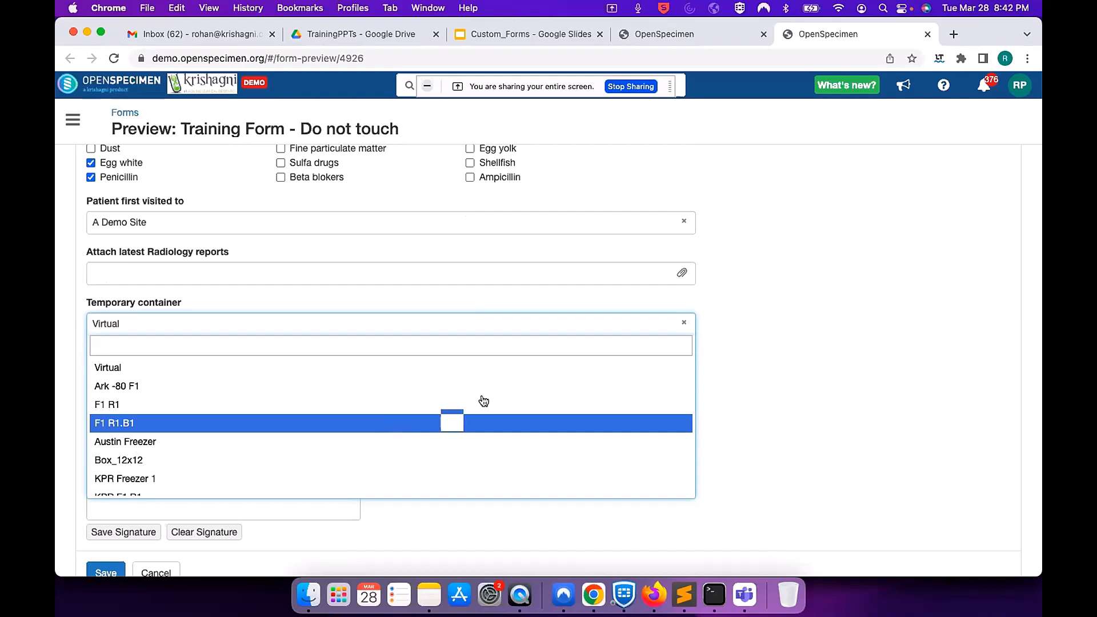
{"action": "left_click", "coordinate": [829, 308]}
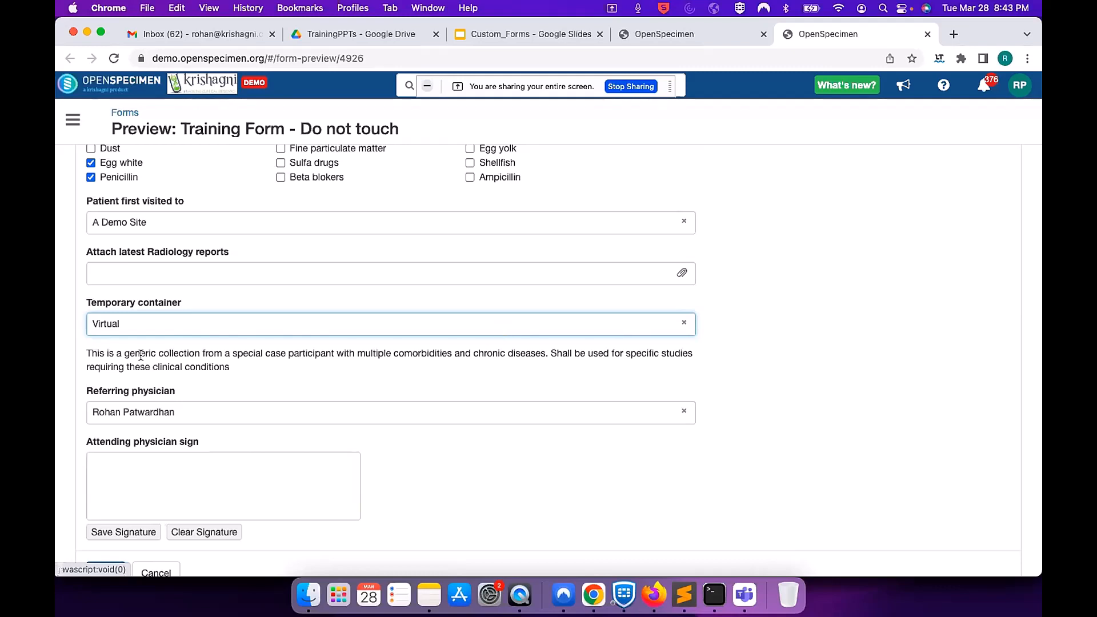
{"action": "left_click_drag", "start_coordinate": [86, 352], "coordinate": [296, 365]}
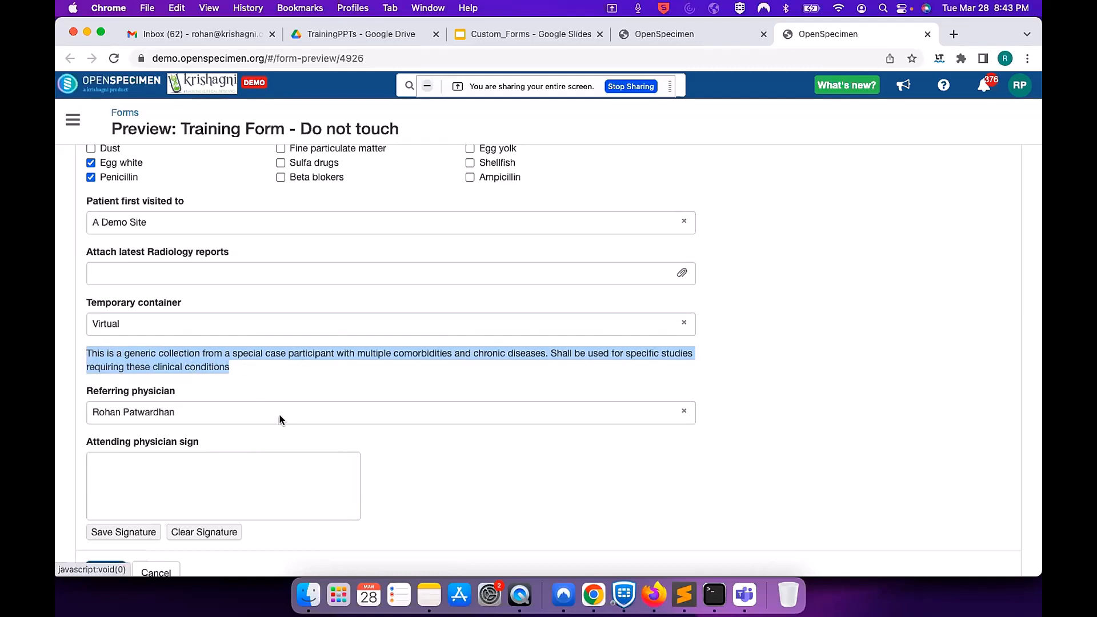
Browse the users offered for the referring physician and close the list without changing the selection
{"action": "scroll", "coordinate": [279, 418], "scroll_direction": "down", "scroll_amount": 2}
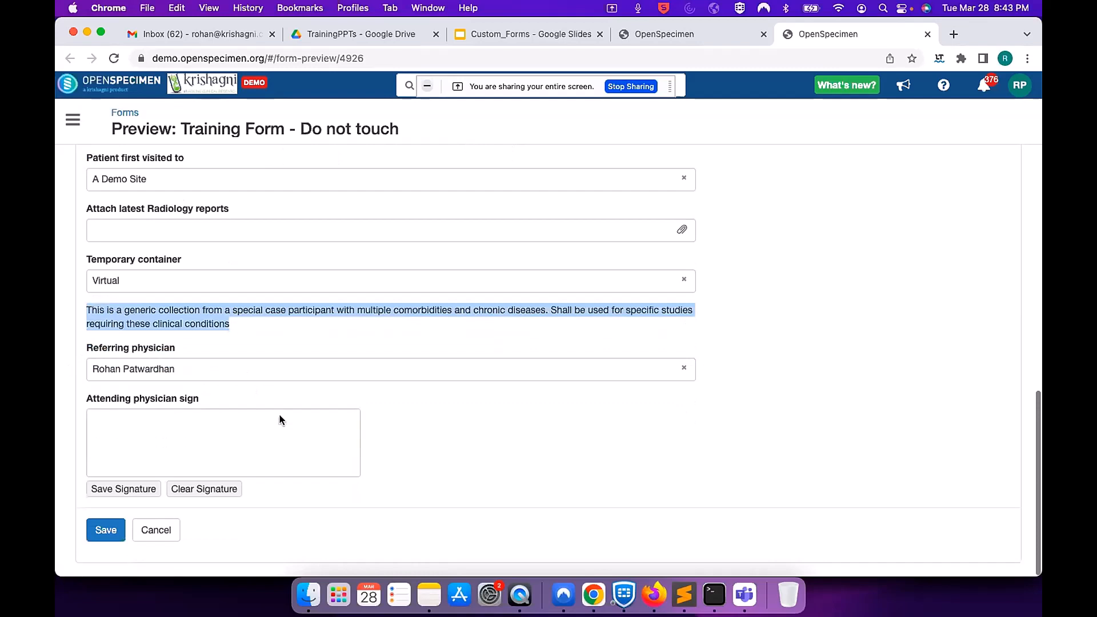
{"action": "left_click", "coordinate": [205, 373]}
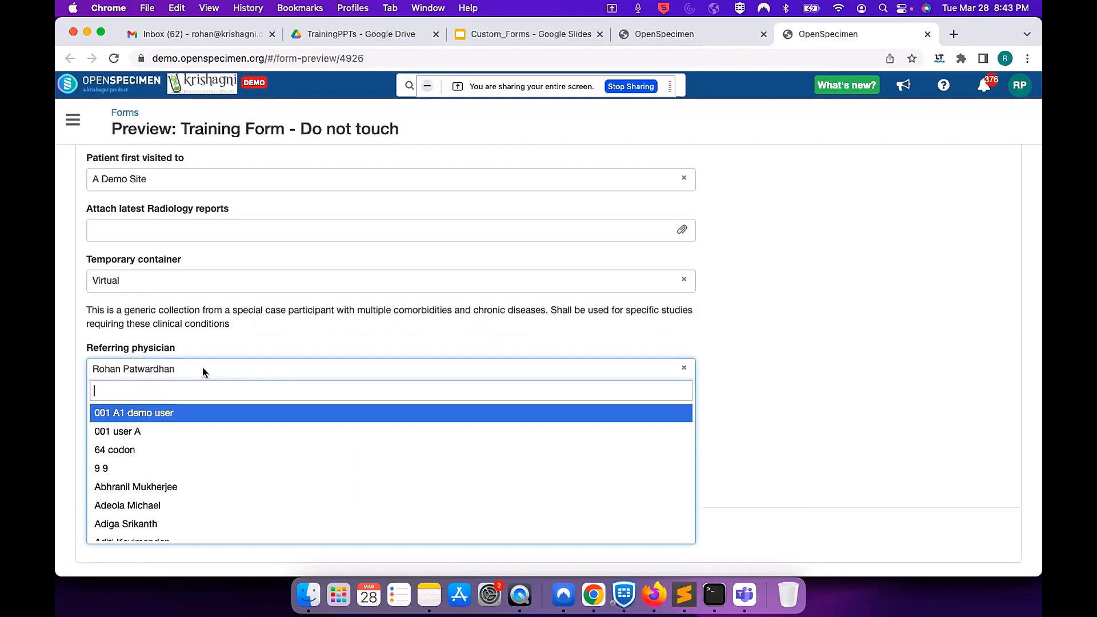
{"action": "left_click", "coordinate": [794, 417]}
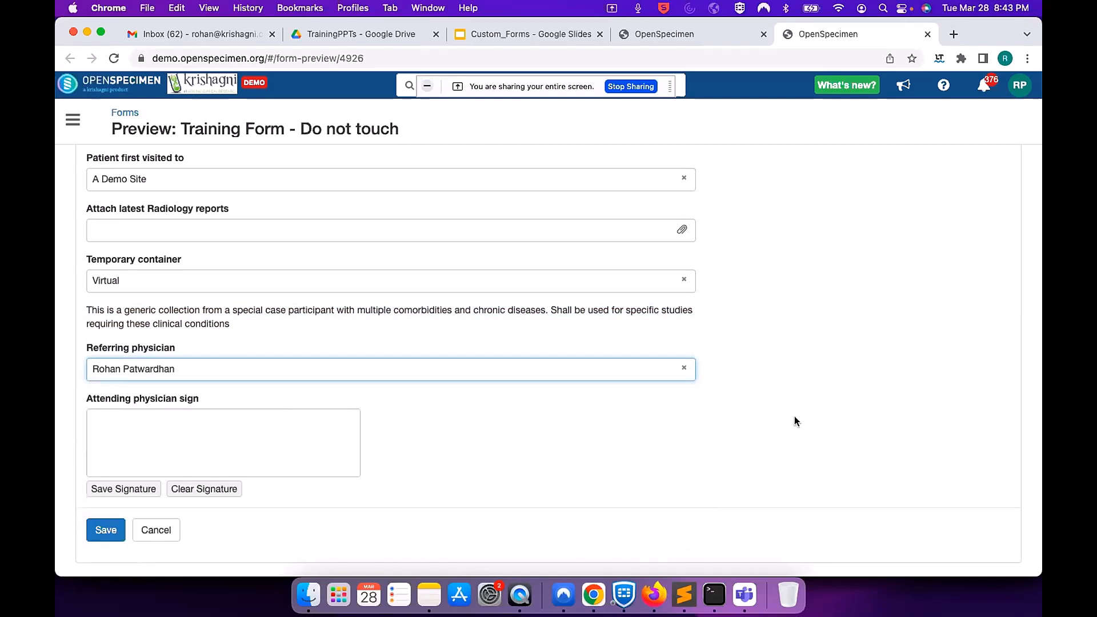
{"action": "left_click", "coordinate": [440, 368]}
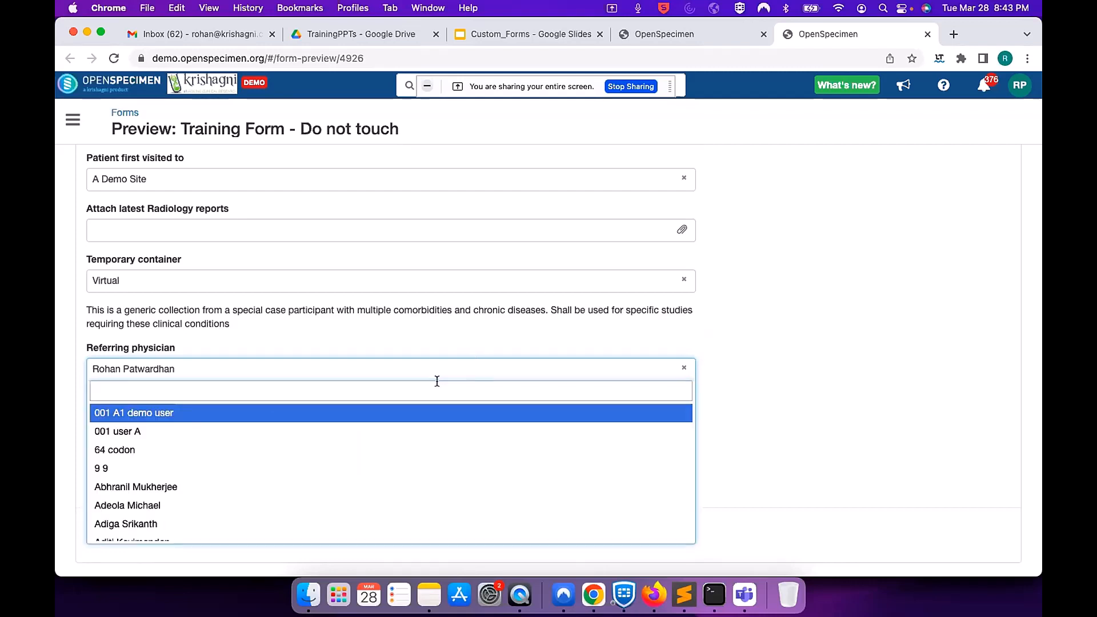
{"action": "scroll", "coordinate": [373, 490], "scroll_direction": "down", "scroll_amount": 6}
{"action": "scroll", "coordinate": [374, 490], "scroll_direction": "down", "scroll_amount": 5}
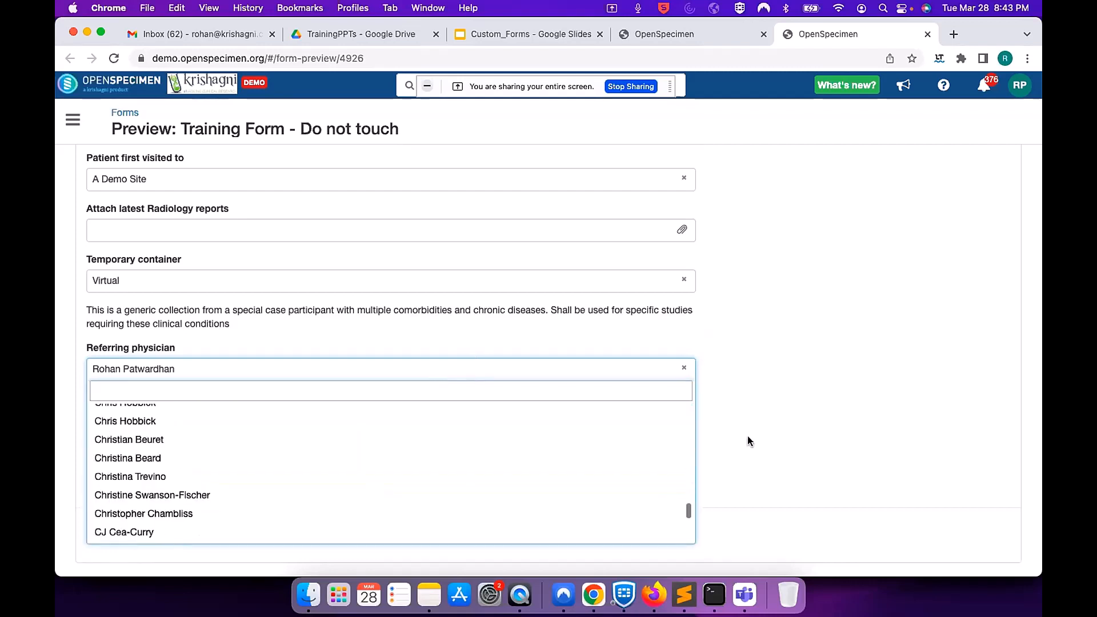
{"action": "left_click", "coordinate": [772, 443]}
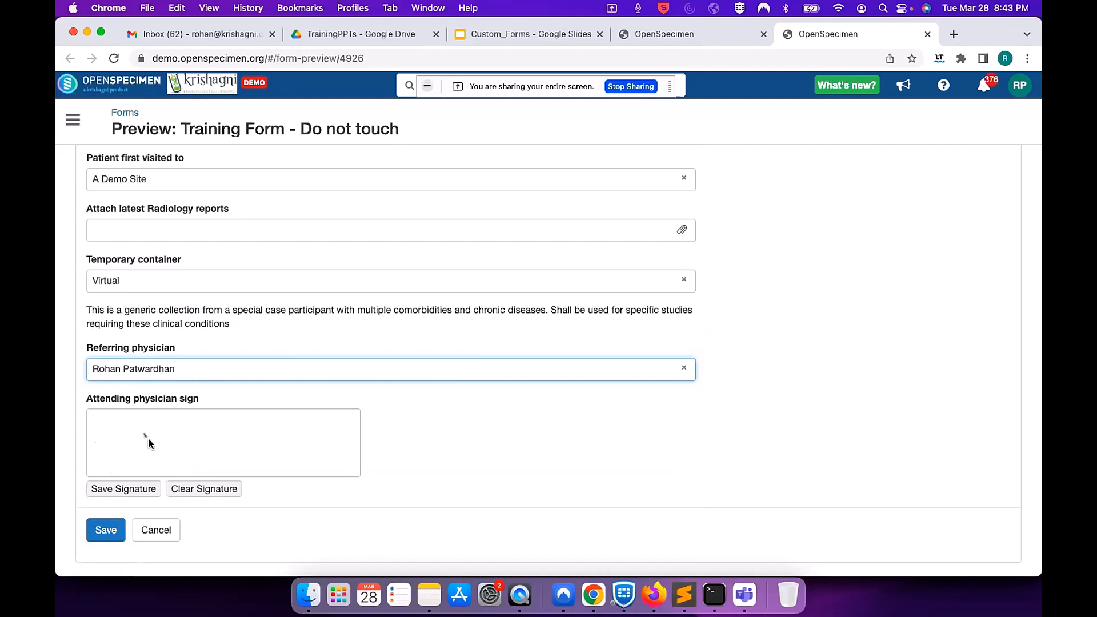
Draw a freehand signature in the attending physician sign box
{"action": "mouse_move", "coordinate": [145, 434]}
{"action": "left_mouse_down"}
{"action": "mouse_move", "coordinate": [197, 454]}
{"action": "mouse_move", "coordinate": [238, 449]}
{"action": "left_mouse_up"}
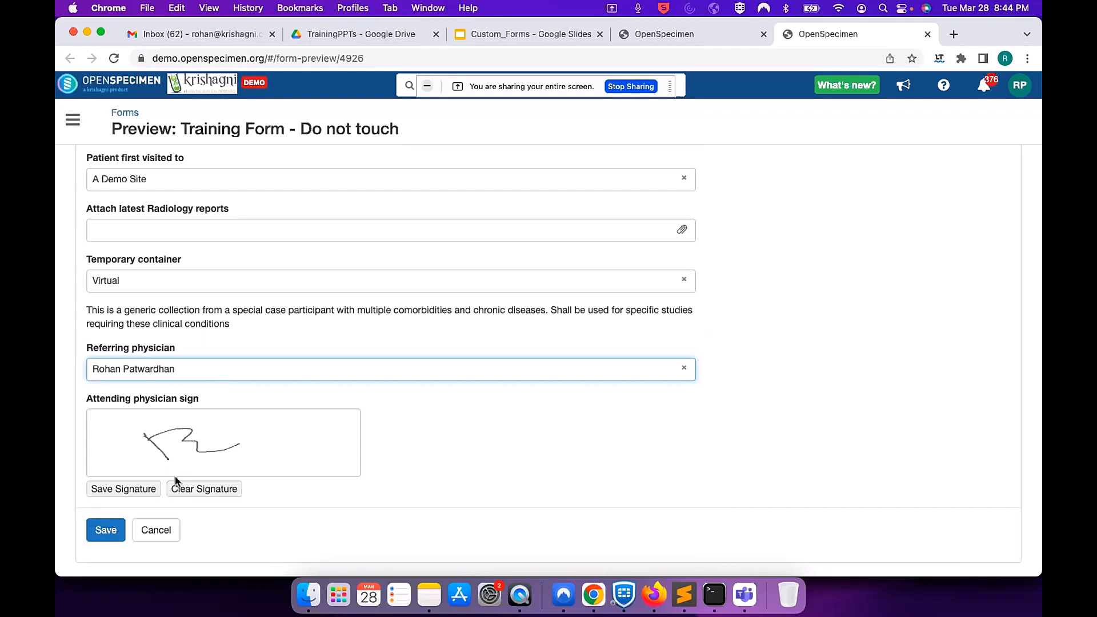
Switch back to the training form's editor and go from there to the list of all forms
{"action": "key", "text": "ctrl+shift+Tab"}
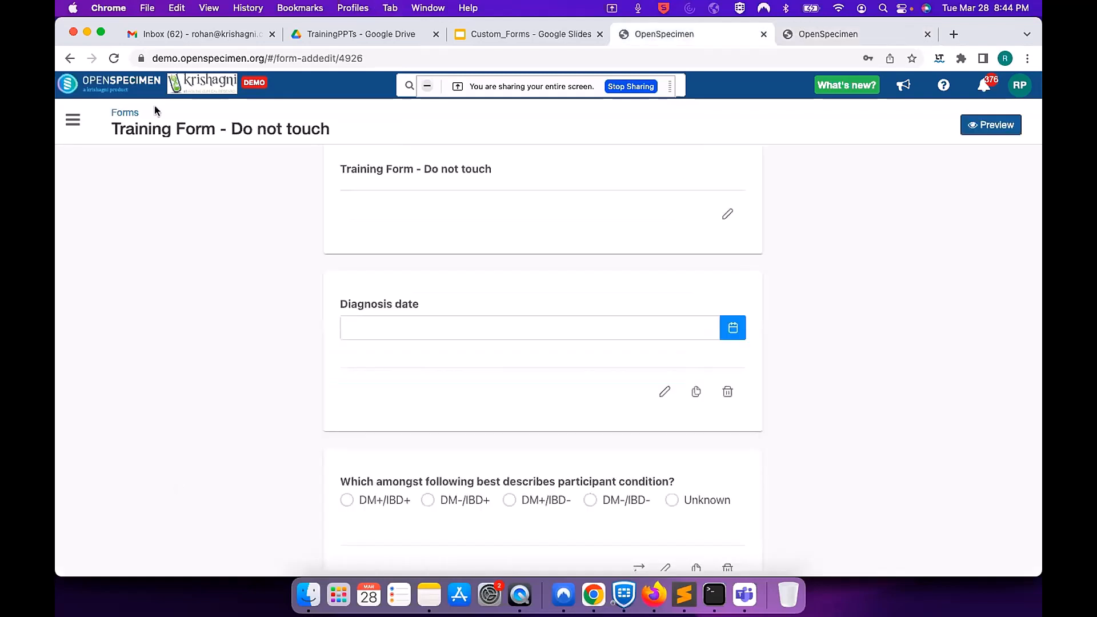
{"action": "left_click", "coordinate": [132, 111]}
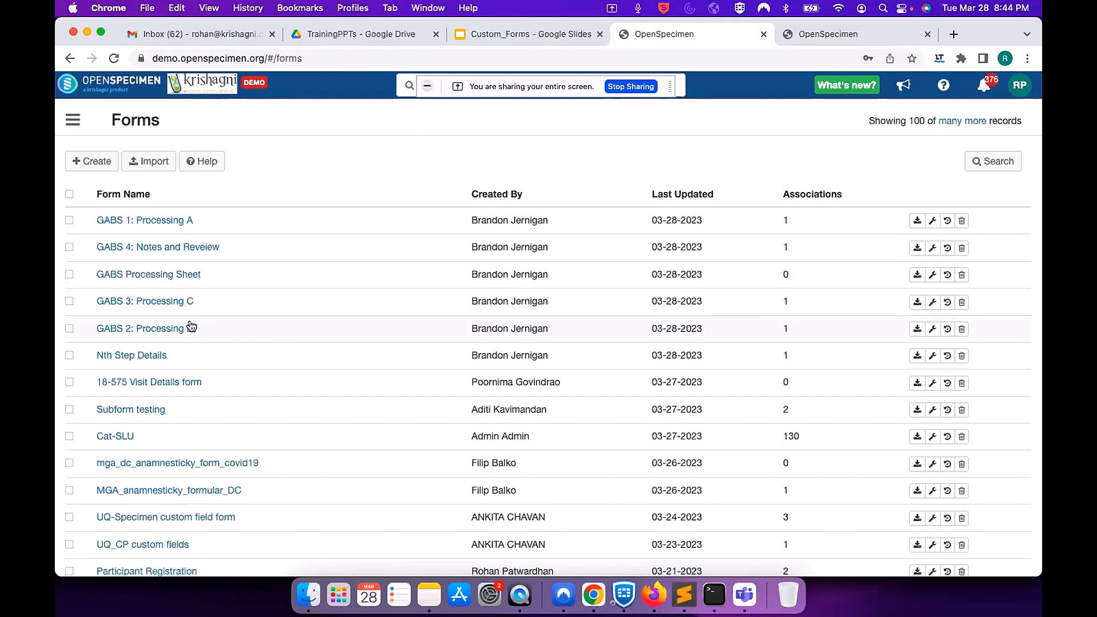
Open a blank new form to show its title and name fields, and return to the Forms list without saving
{"action": "left_click", "coordinate": [91, 164]}
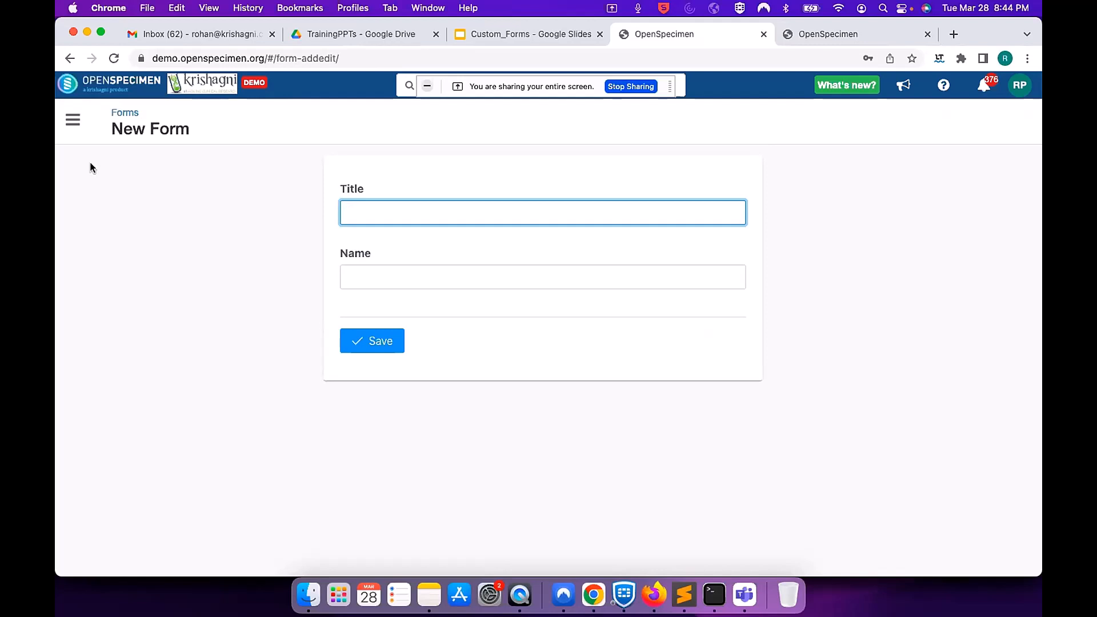
{"action": "left_click", "coordinate": [127, 116]}
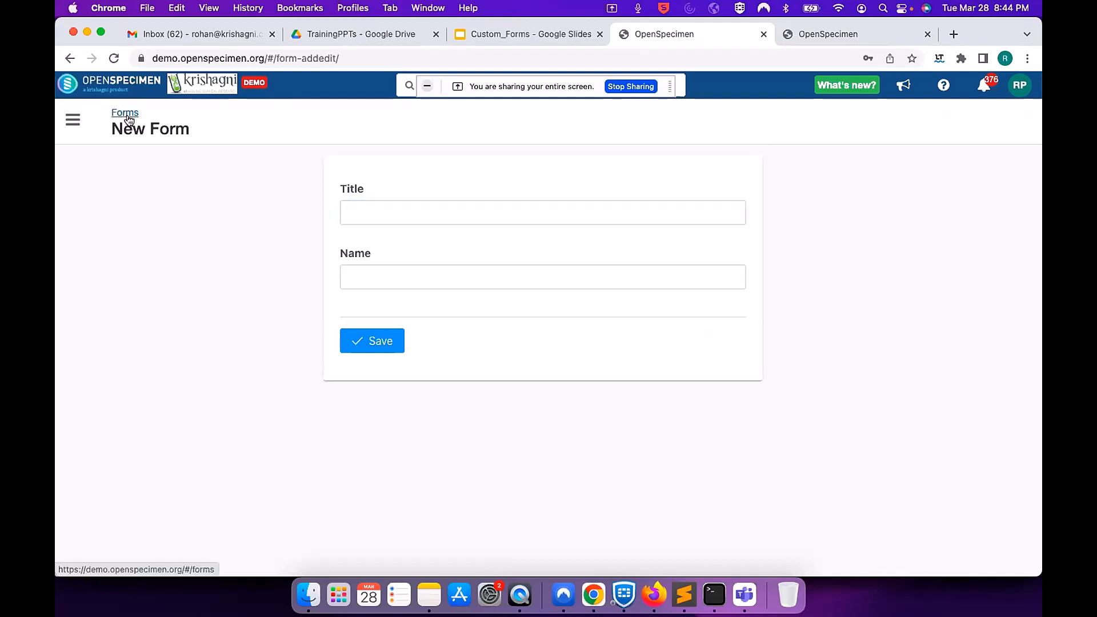
{"action": "left_click", "coordinate": [80, 122]}
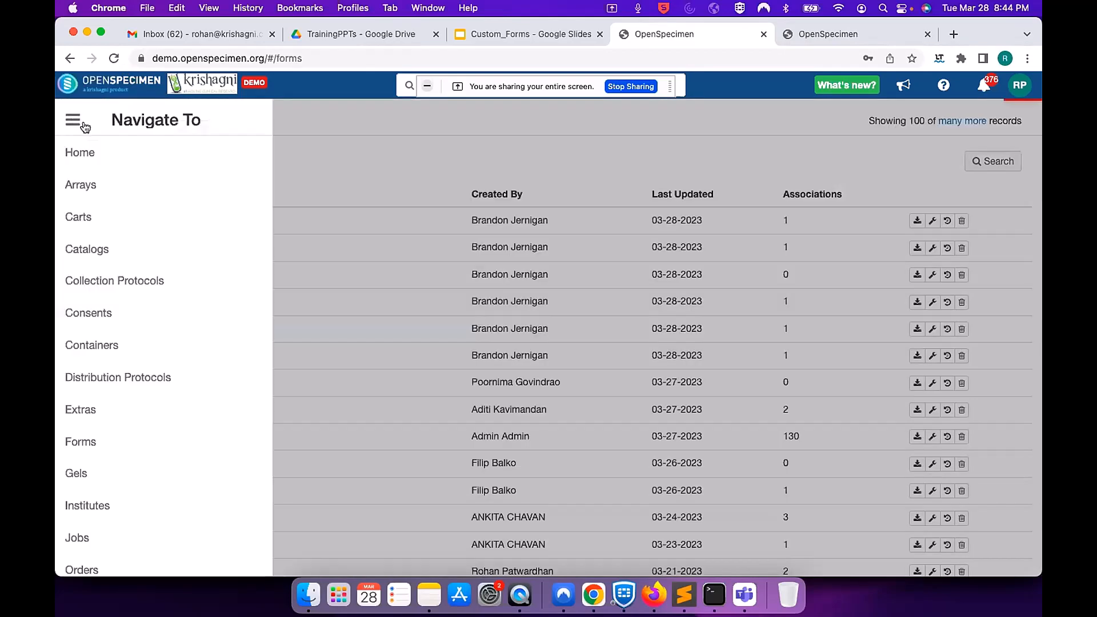
{"action": "left_click", "coordinate": [81, 442]}
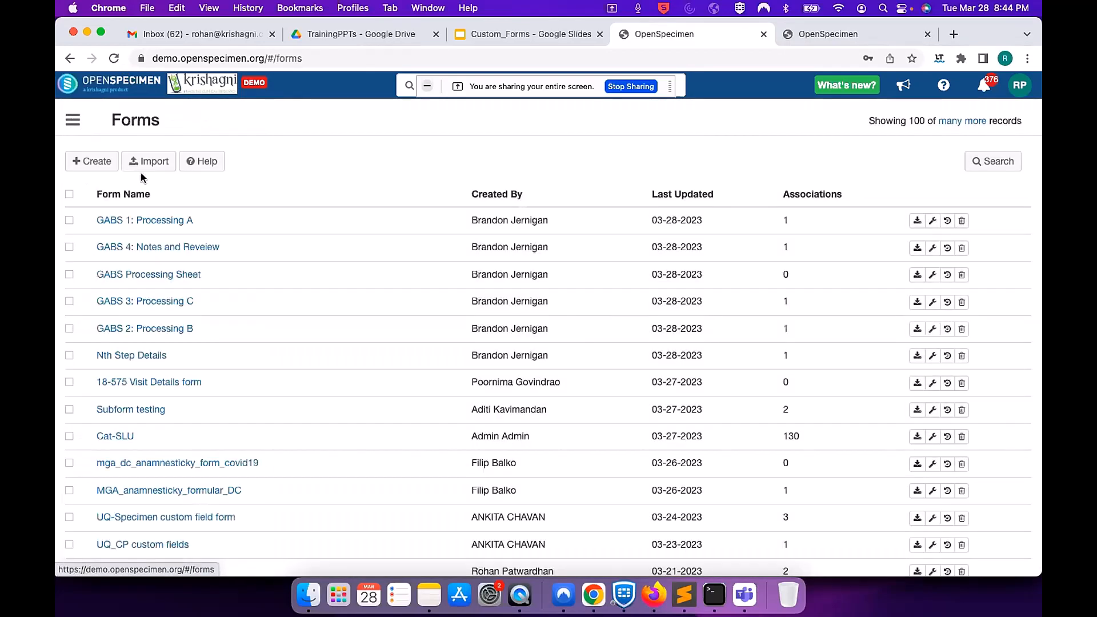
Create and save a new form titled "test Training forms - Do be deleted"
{"action": "left_click", "coordinate": [97, 165]}
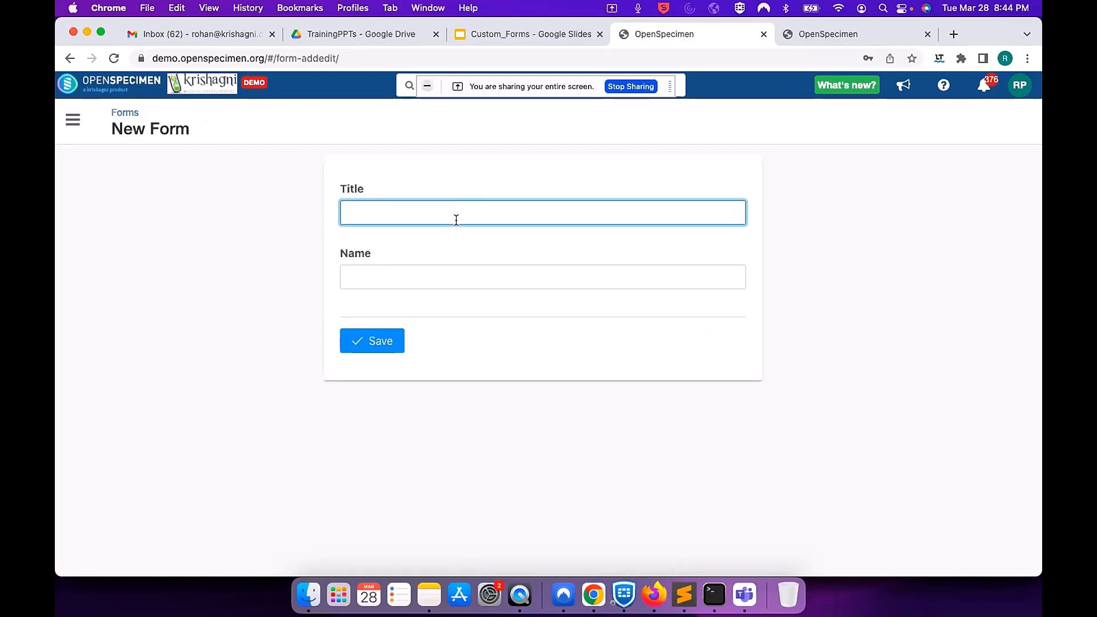
{"action": "type", "text": "test Training "}
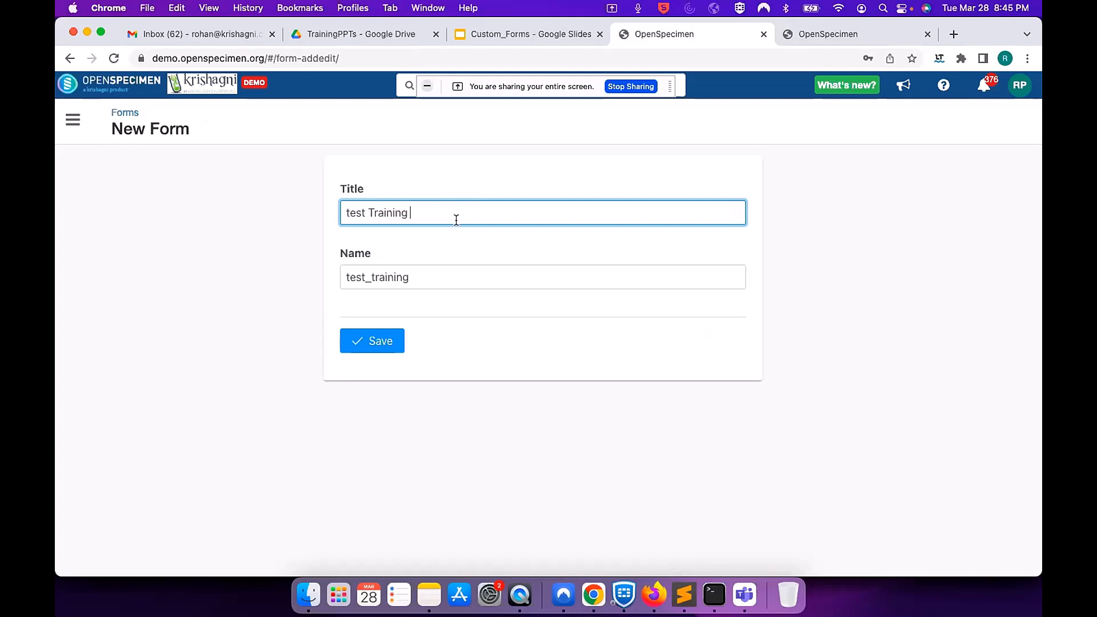
{"action": "type", "text": "forms - Do be deleted"}
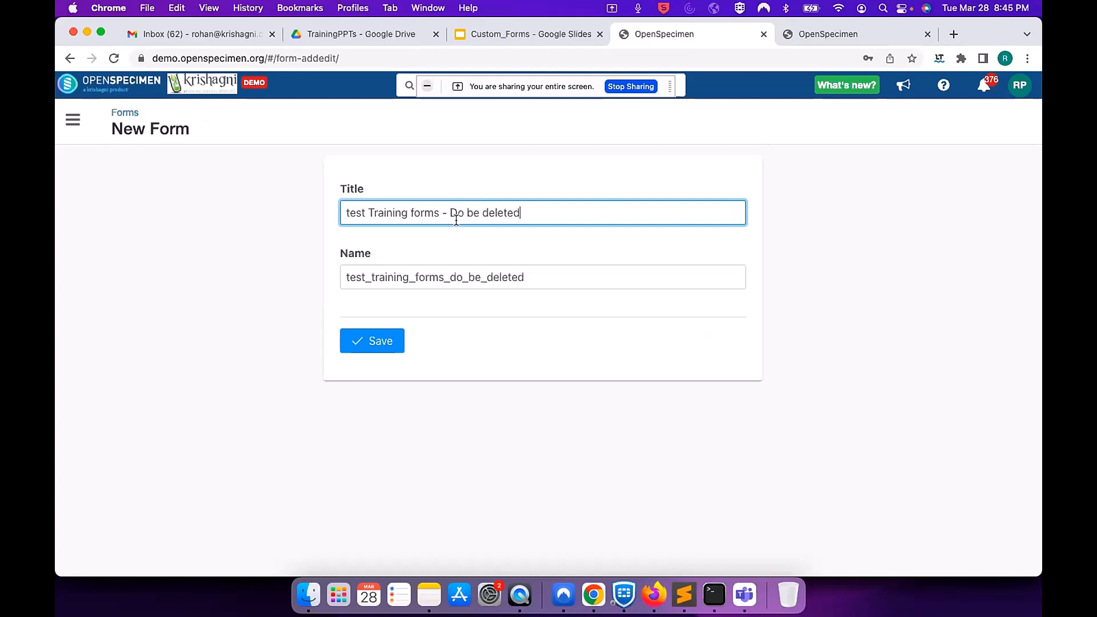
{"action": "left_click", "coordinate": [379, 348]}
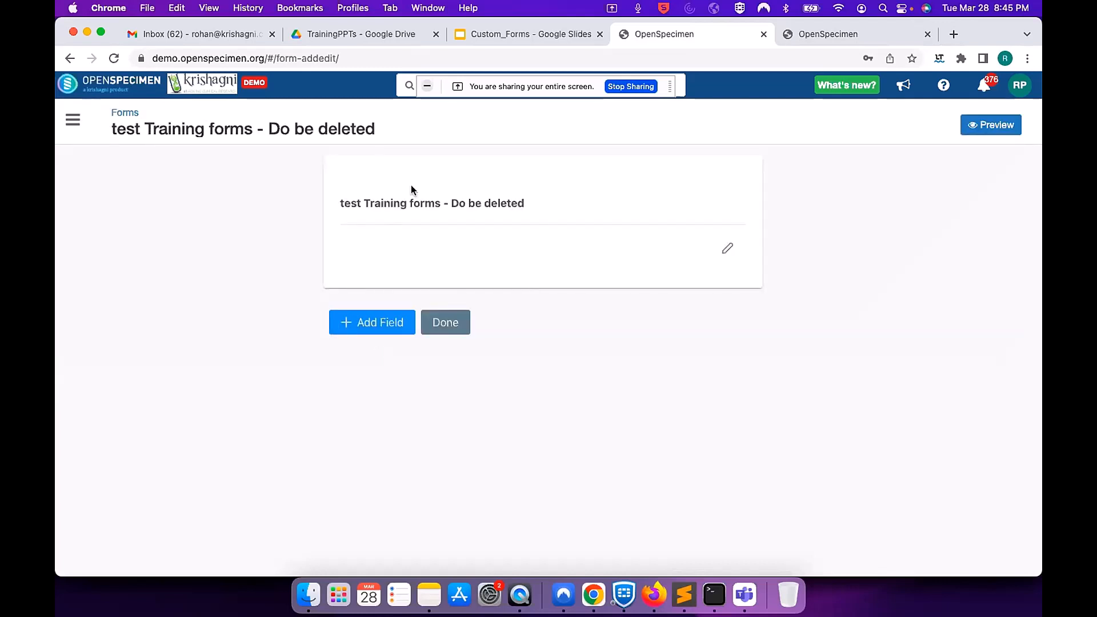
Look through the whole list of field types that can be added to the new form
{"action": "left_click", "coordinate": [399, 325]}
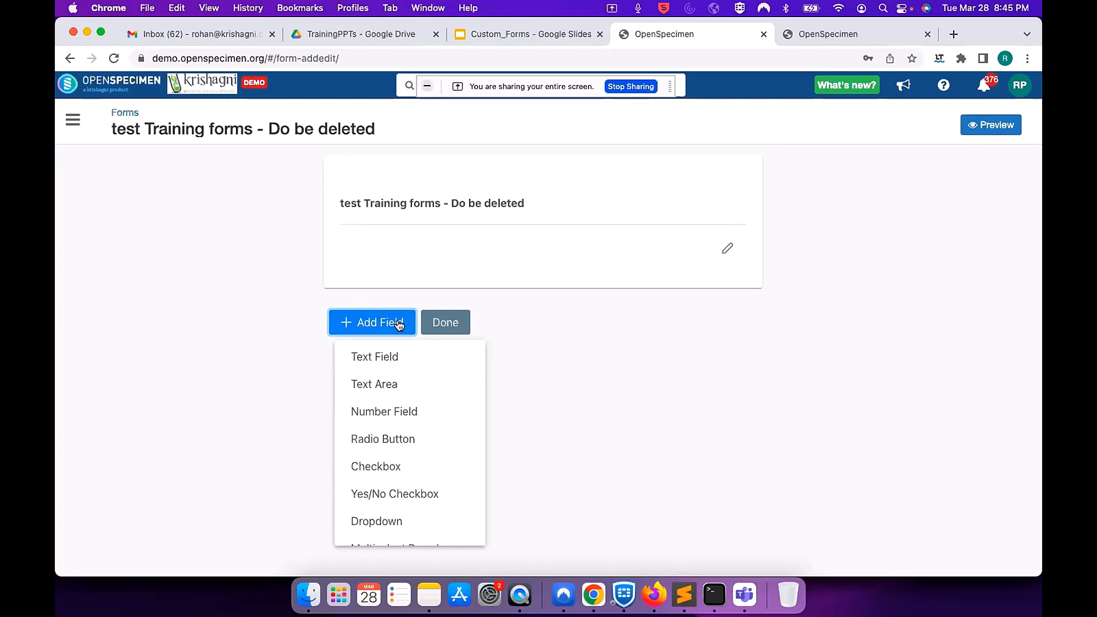
{"action": "scroll", "coordinate": [625, 340], "scroll_direction": "down", "scroll_amount": 1}
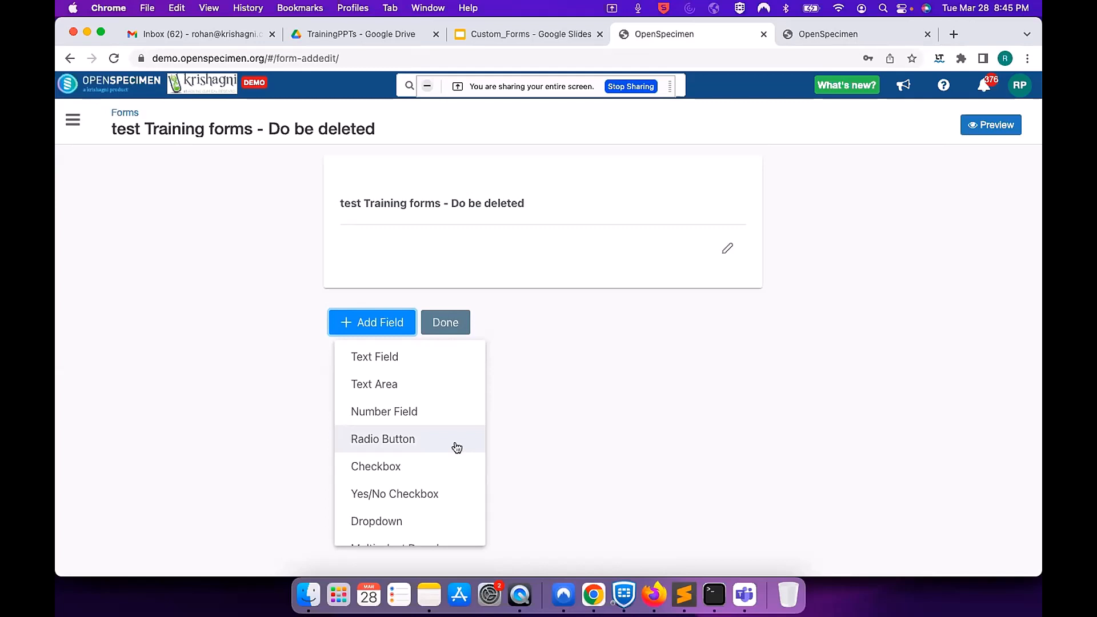
{"action": "left_click", "coordinate": [575, 315]}
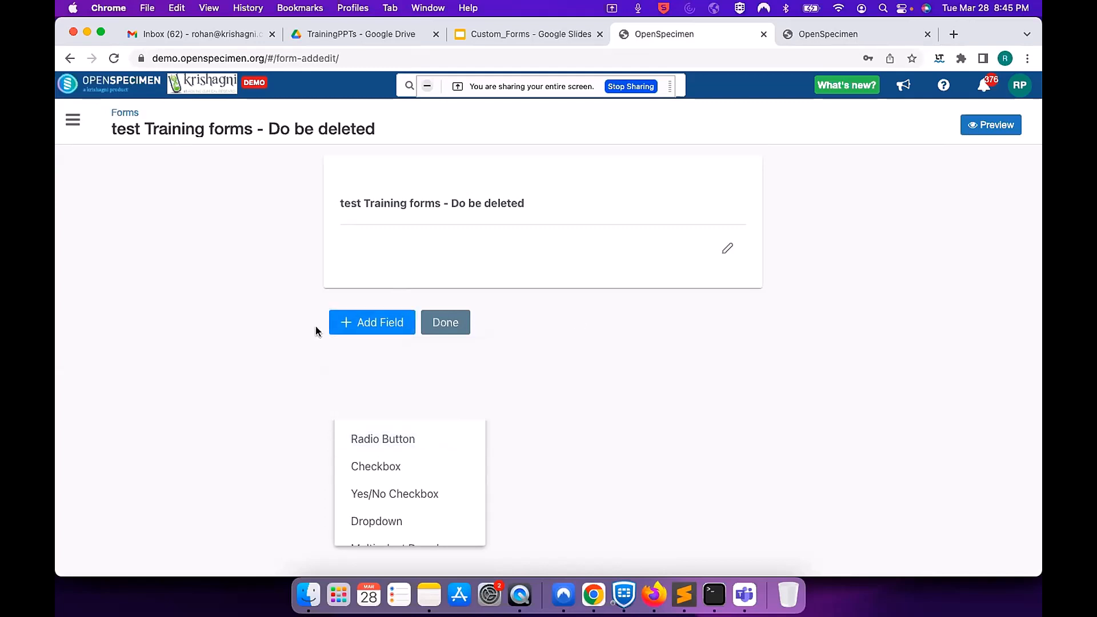
{"action": "left_click", "coordinate": [382, 323]}
{"action": "scroll", "coordinate": [423, 481], "scroll_direction": "down", "scroll_amount": 1}
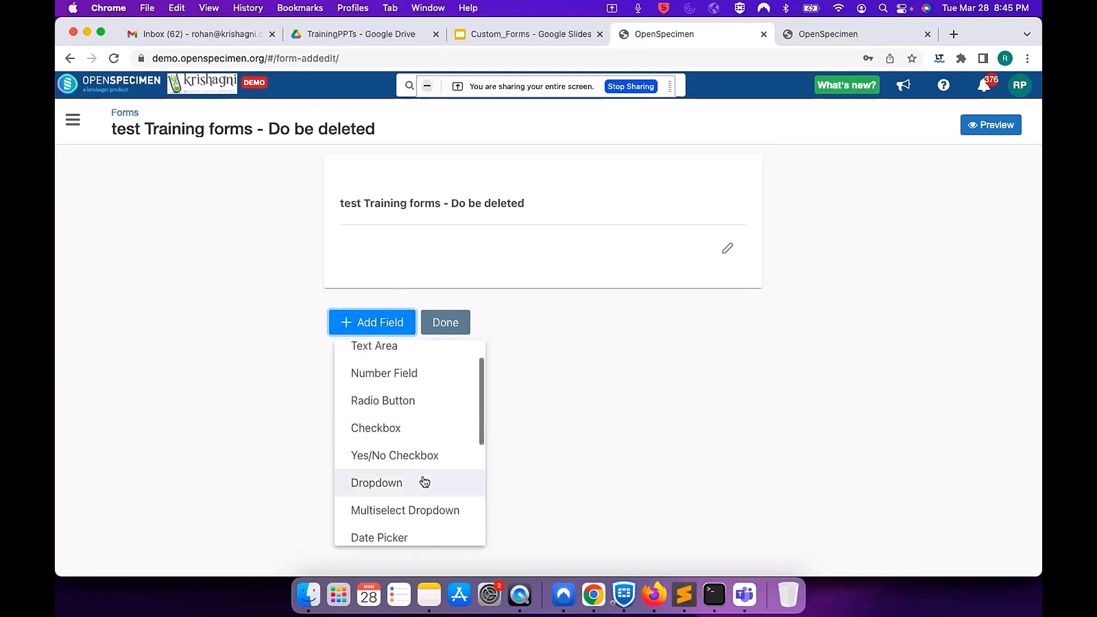
{"action": "scroll", "coordinate": [423, 481], "scroll_direction": "down", "scroll_amount": 5}
{"action": "scroll", "coordinate": [424, 481], "scroll_direction": "up", "scroll_amount": 6}
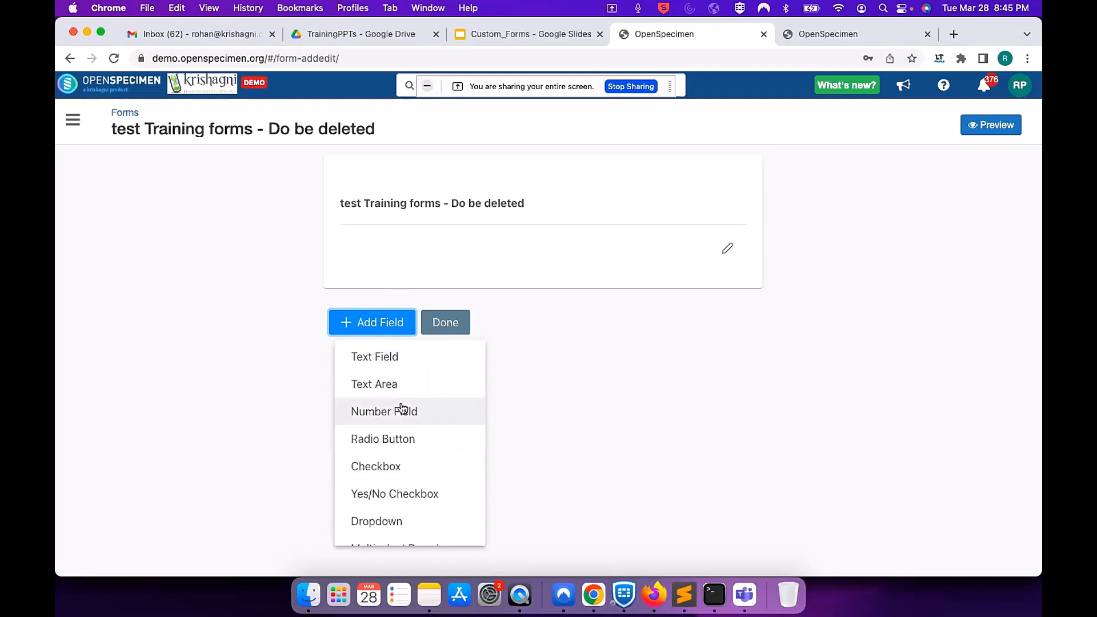
{"action": "scroll", "coordinate": [400, 440], "scroll_direction": "down", "scroll_amount": 1}
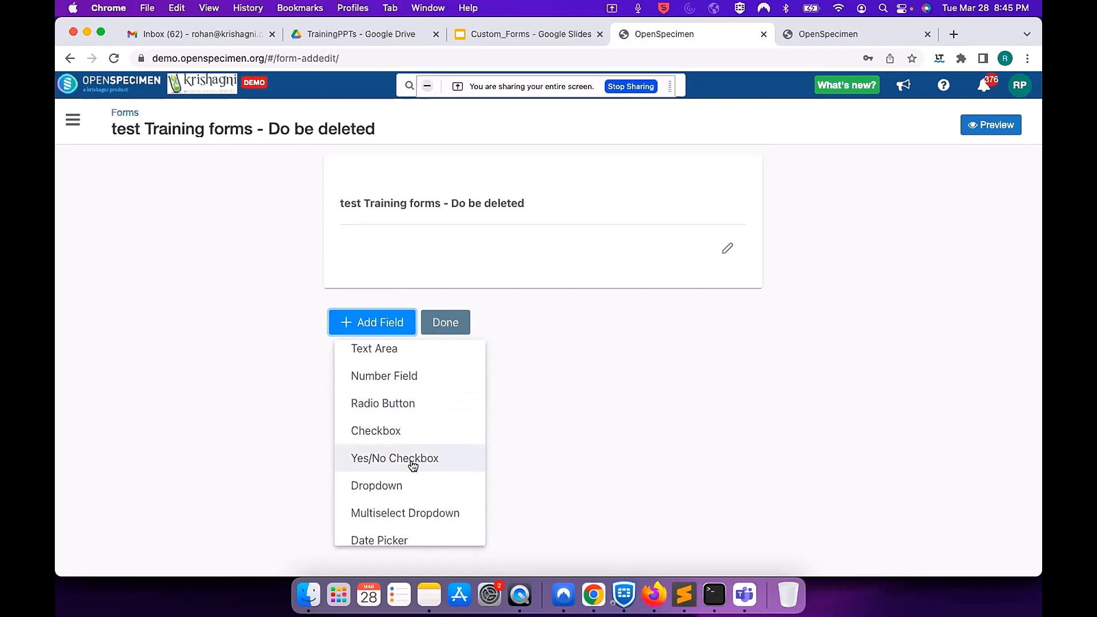
{"action": "scroll", "coordinate": [412, 466], "scroll_direction": "down", "scroll_amount": 2}
{"action": "scroll", "coordinate": [412, 465], "scroll_direction": "down", "scroll_amount": 5}
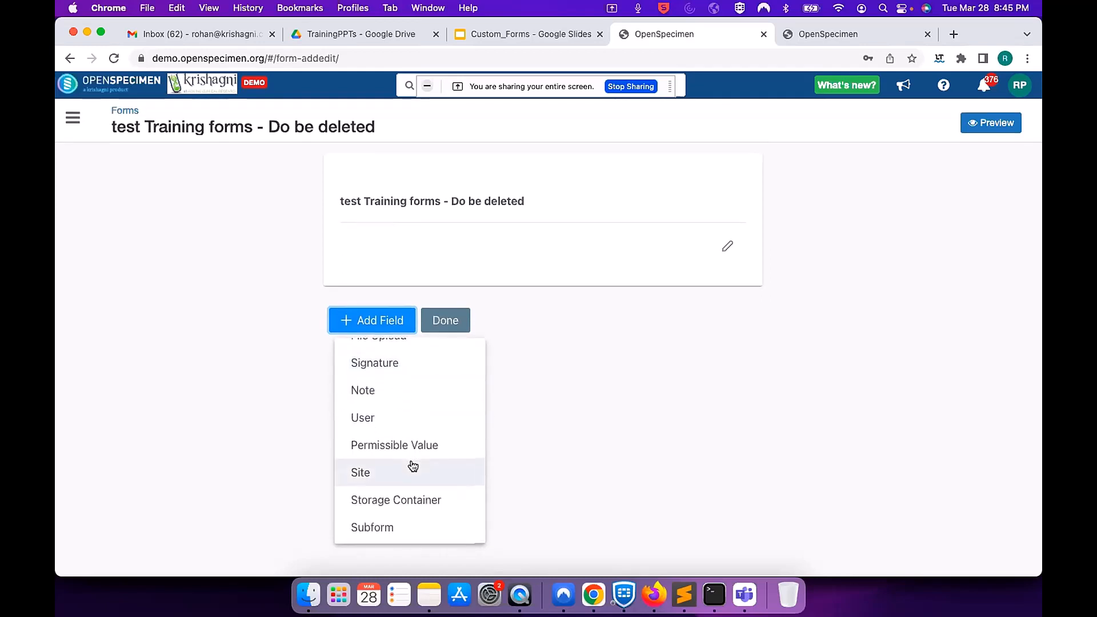
{"action": "scroll", "coordinate": [412, 466], "scroll_direction": "up", "scroll_amount": 10}
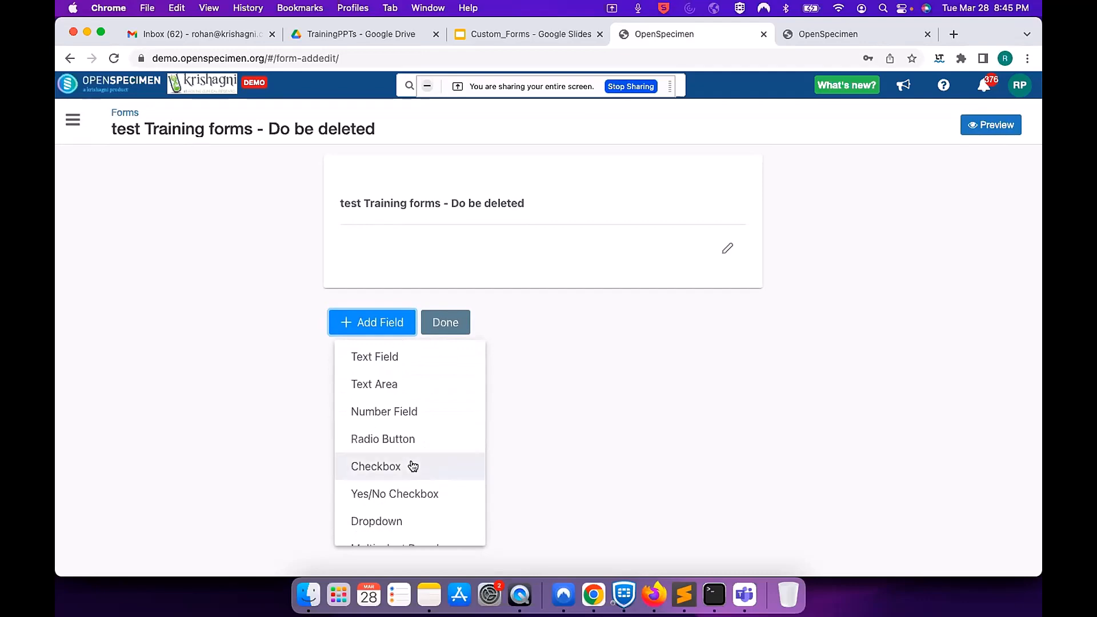
Add a Text Field to the form with the display label "Free Text Demo"
{"action": "left_click", "coordinate": [408, 352]}
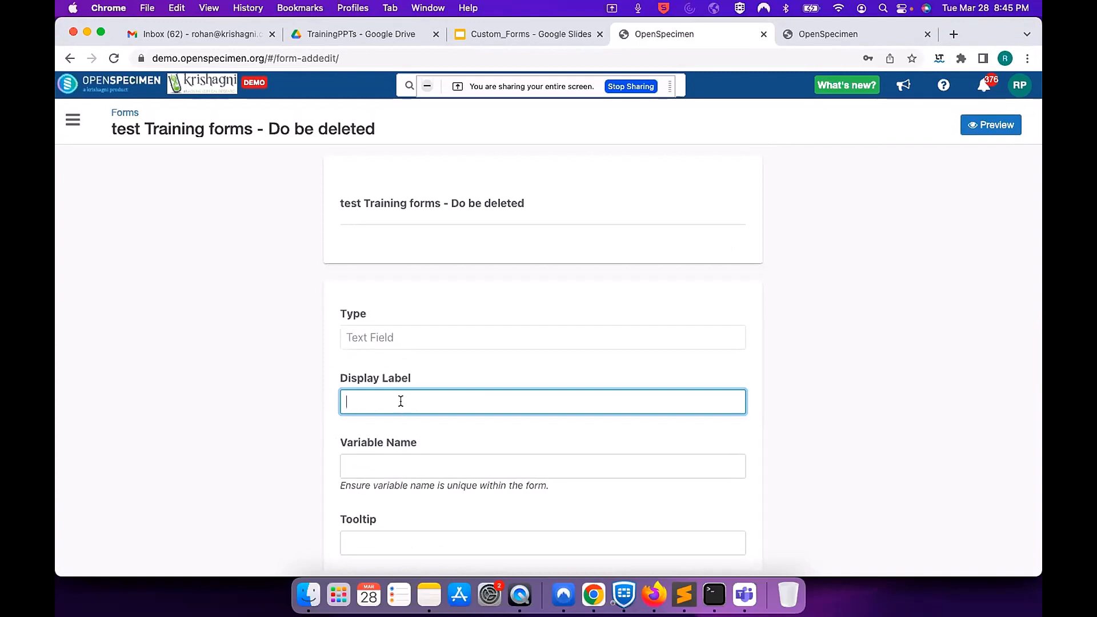
{"action": "type", "text": "Free Text"}
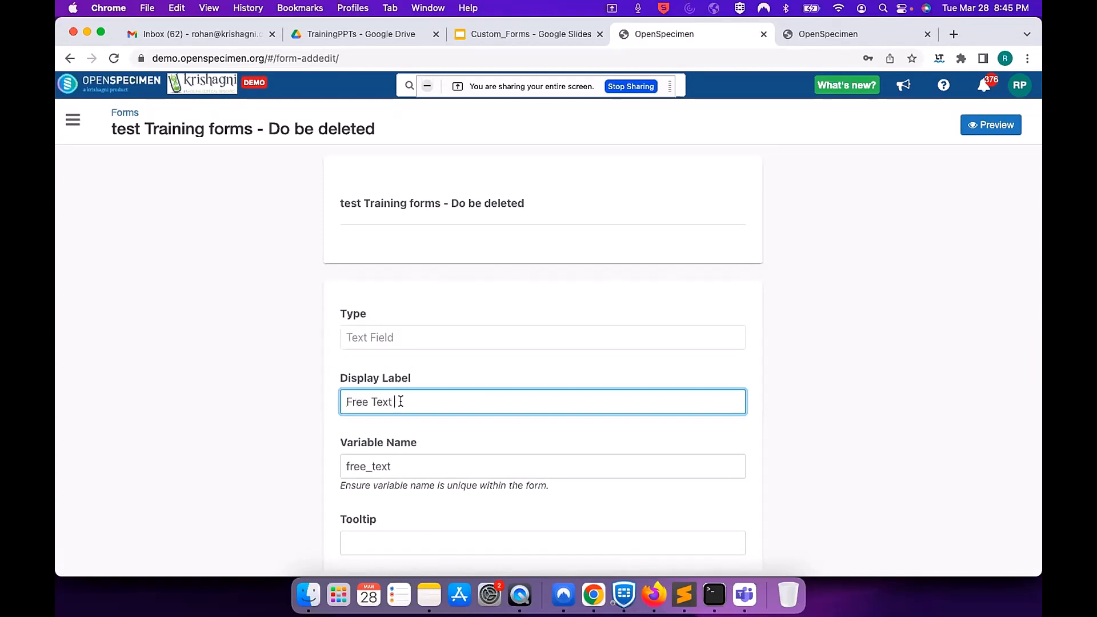
{"action": "type", "text": " Demo"}
{"action": "scroll", "coordinate": [479, 406], "scroll_direction": "down", "scroll_amount": 5}
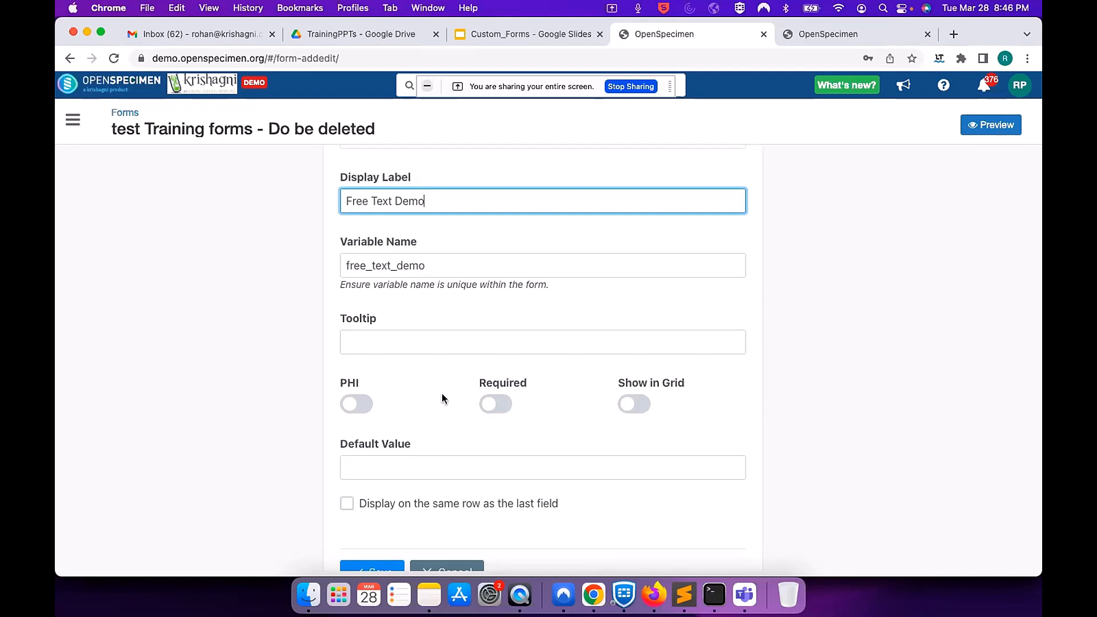
Switch the text field's Required and PHI settings on and back off to demonstrate them
{"action": "left_click", "coordinate": [506, 407]}
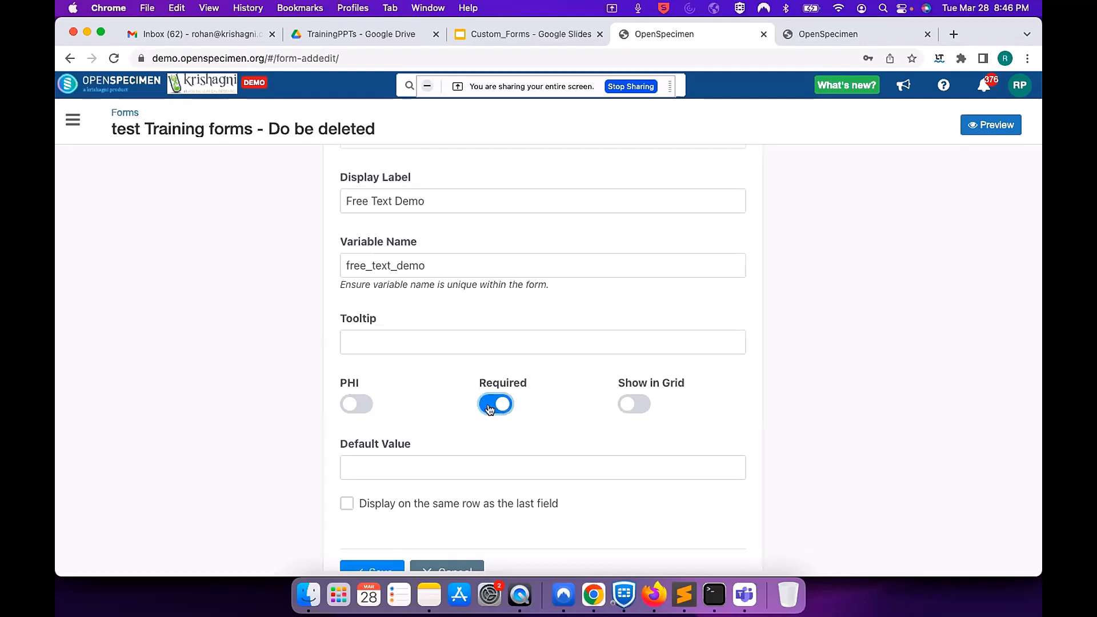
{"action": "left_click", "coordinate": [491, 409]}
{"action": "left_click", "coordinate": [363, 409]}
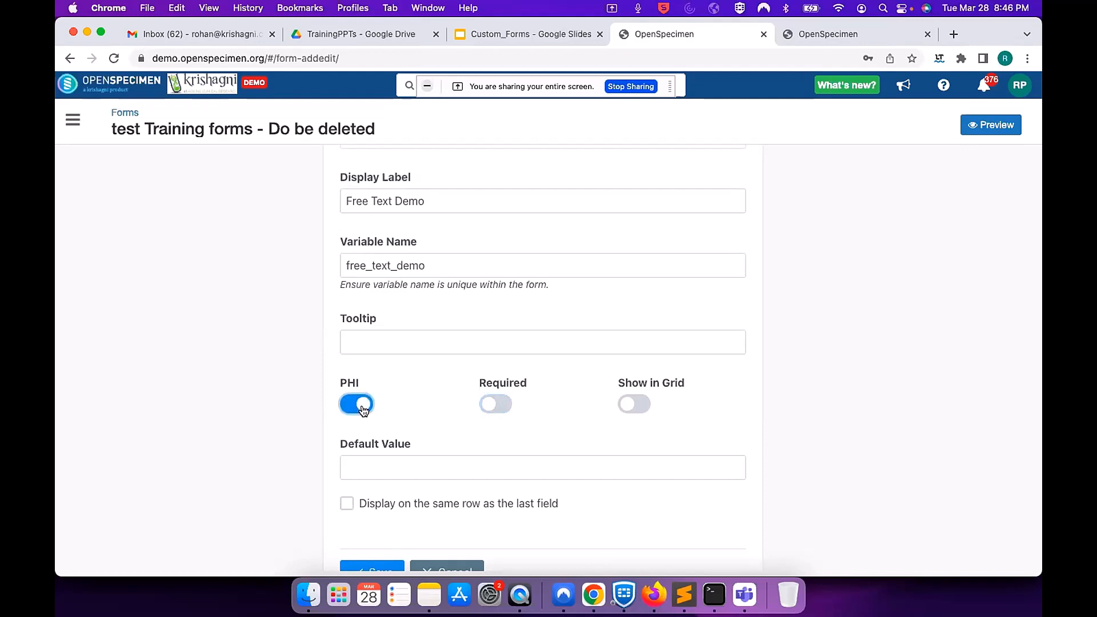
{"action": "left_click", "coordinate": [352, 409]}
{"action": "left_click", "coordinate": [367, 411]}
{"action": "left_click", "coordinate": [351, 406]}
Give the text field the default value "Enter your credentials" and save the field
{"action": "scroll", "coordinate": [409, 425], "scroll_direction": "down", "scroll_amount": 2}
{"action": "left_click", "coordinate": [407, 405]}
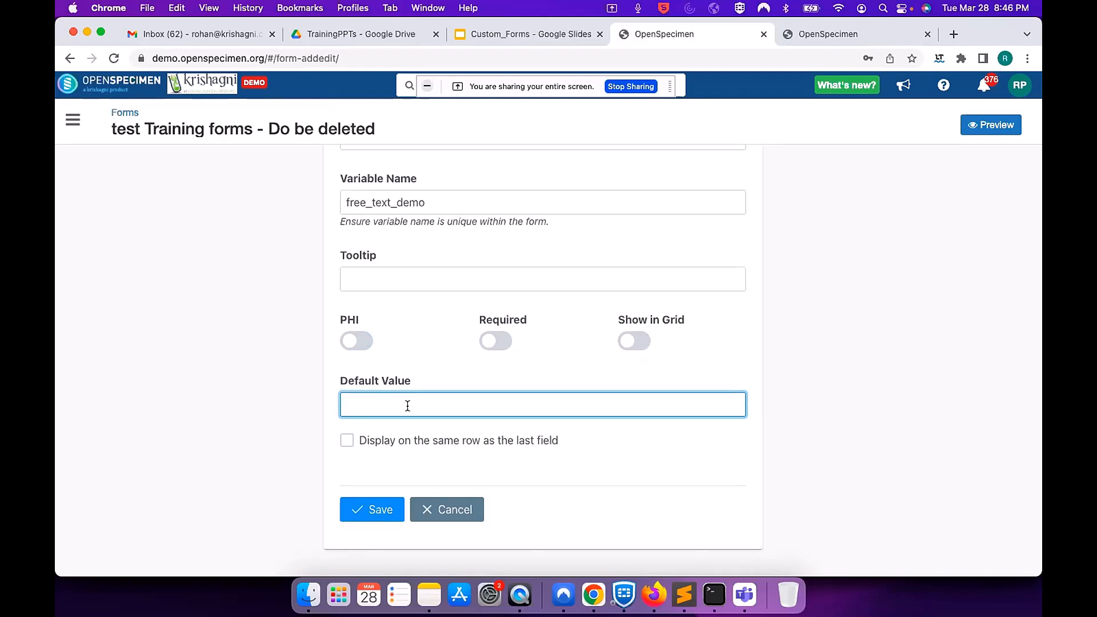
{"action": "type", "text": "Enter your credentials"}
{"action": "left_click", "coordinate": [376, 513]}
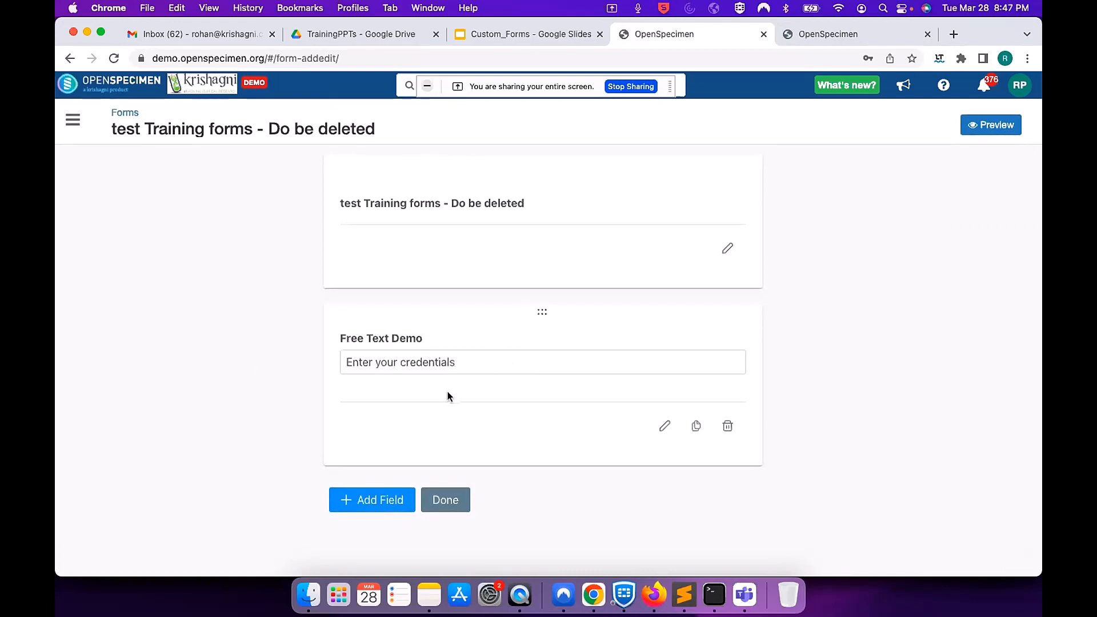
Add a Radio Button field to the form with the display label "Patient is treated at"
{"action": "left_click", "coordinate": [374, 503]}
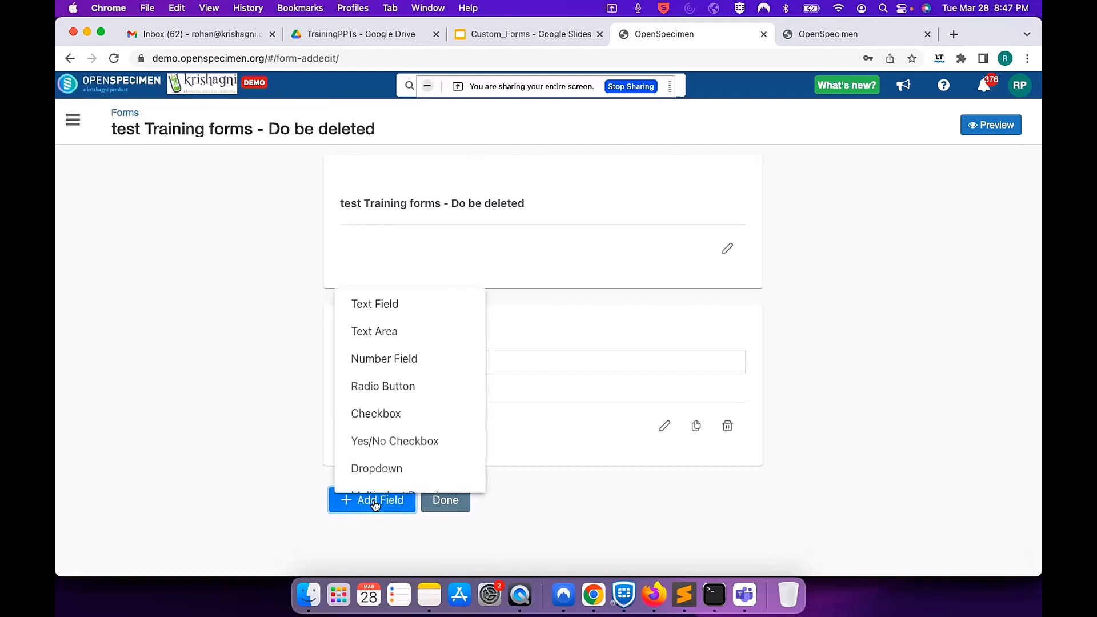
{"action": "left_click", "coordinate": [397, 386]}
{"action": "scroll", "coordinate": [404, 438], "scroll_direction": "down", "scroll_amount": 5}
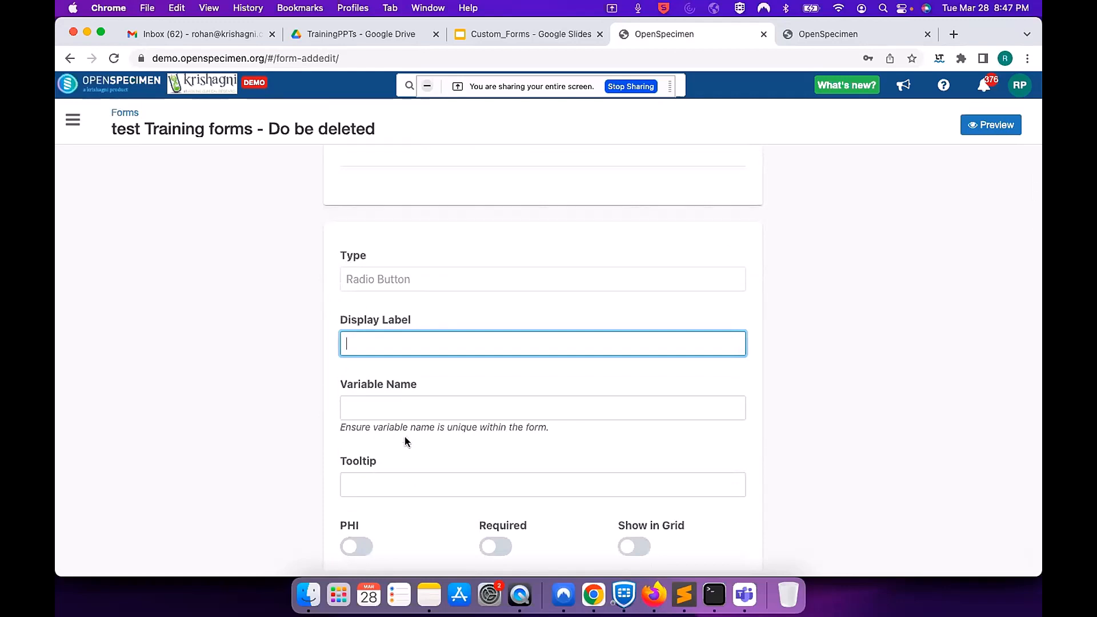
{"action": "type", "text": "Gender"}
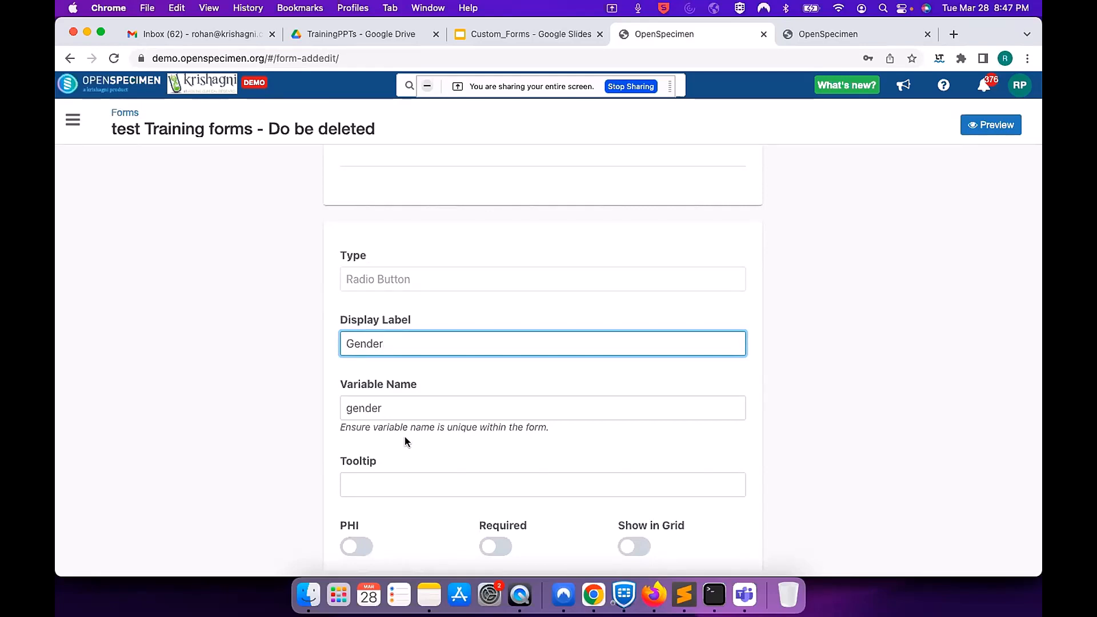
{"action": "key", "text": "super+a"}
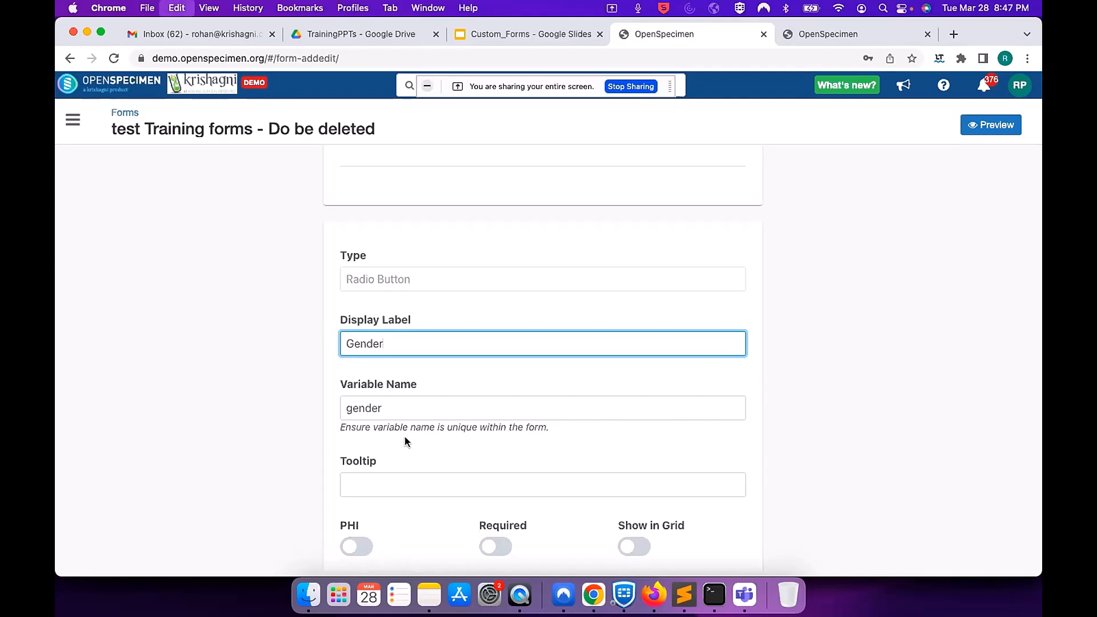
{"action": "type", "text": "Patient "}
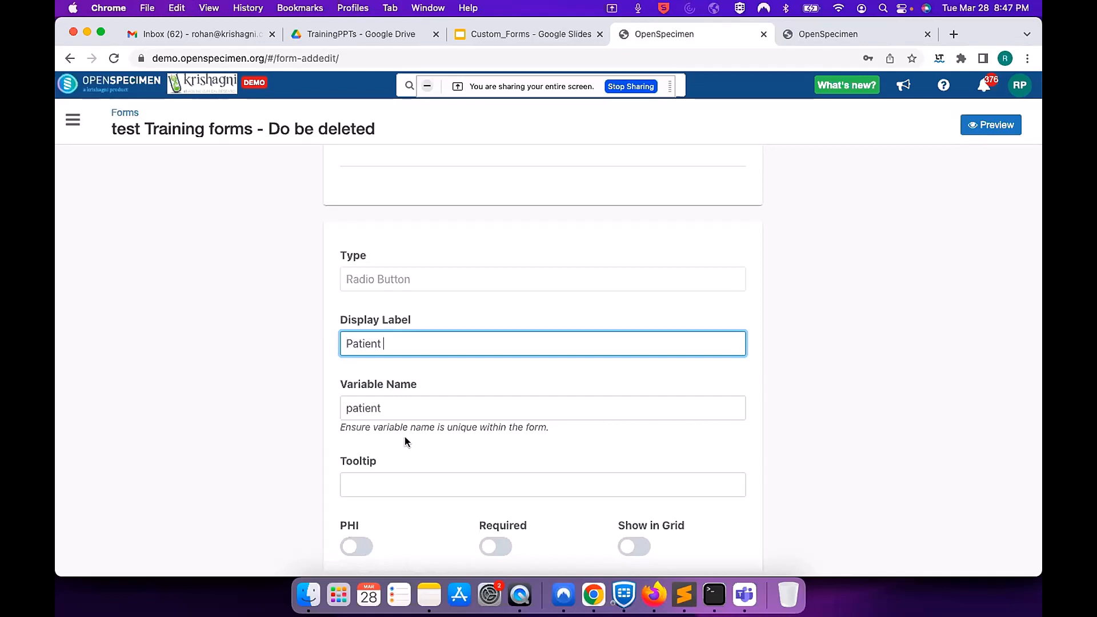
{"action": "type", "text": "is treate"}
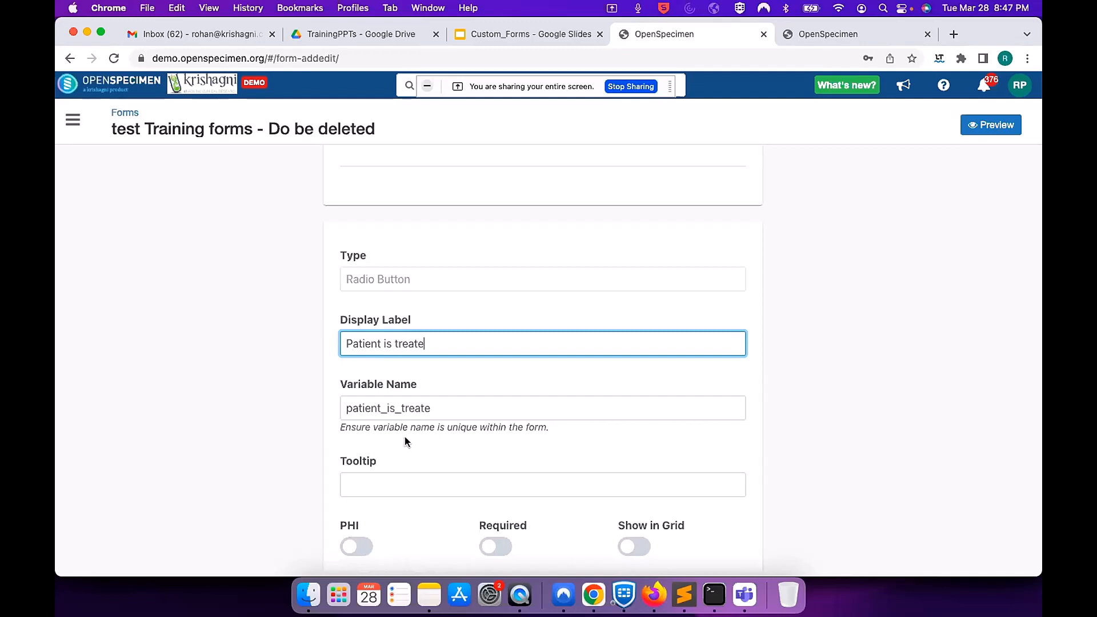
{"action": "type", "text": "d at"}
Add the options "Home", "Clinic 1" and "Clinic 2" to the radio button field
{"action": "scroll", "coordinate": [444, 436], "scroll_direction": "down", "scroll_amount": 2}
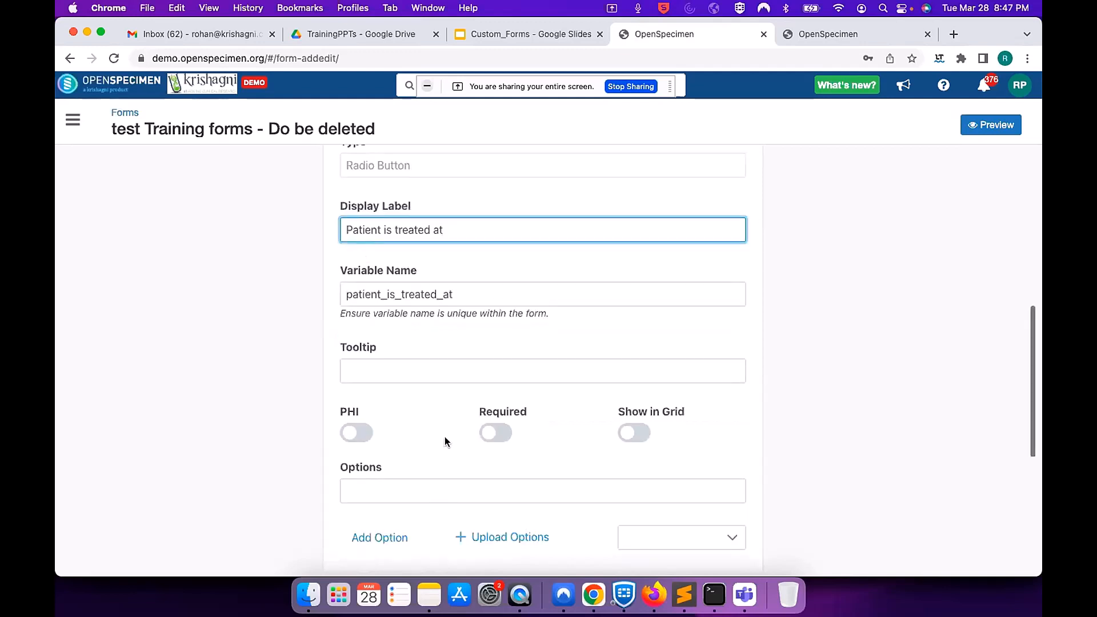
{"action": "scroll", "coordinate": [445, 436], "scroll_direction": "down", "scroll_amount": 1}
{"action": "left_click", "coordinate": [424, 418]}
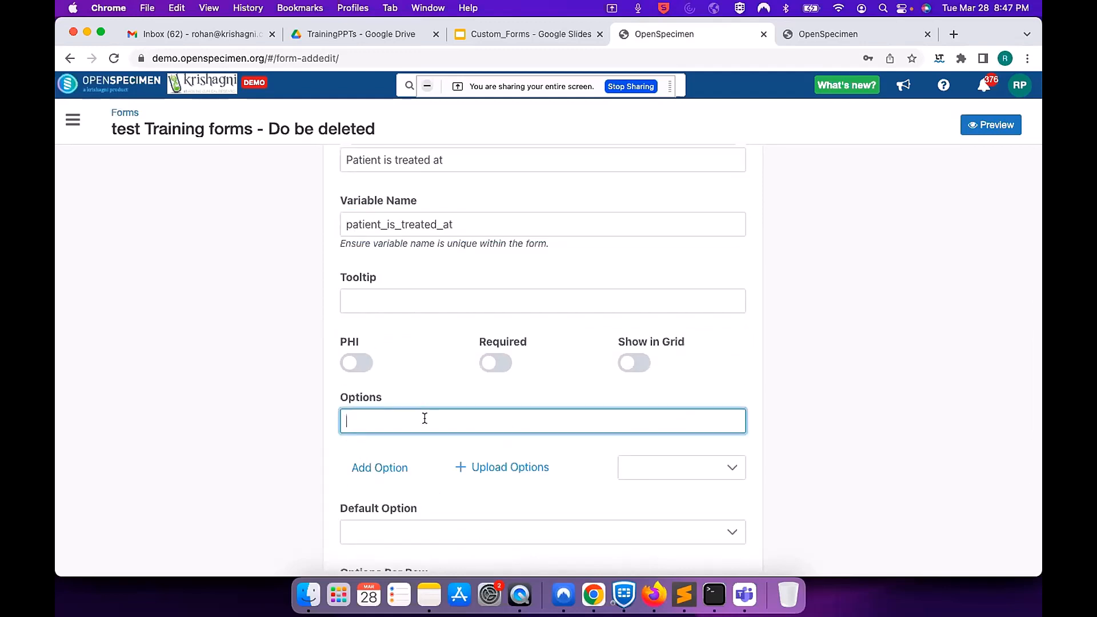
{"action": "type", "text": "Home"}
{"action": "key", "text": "Return"}
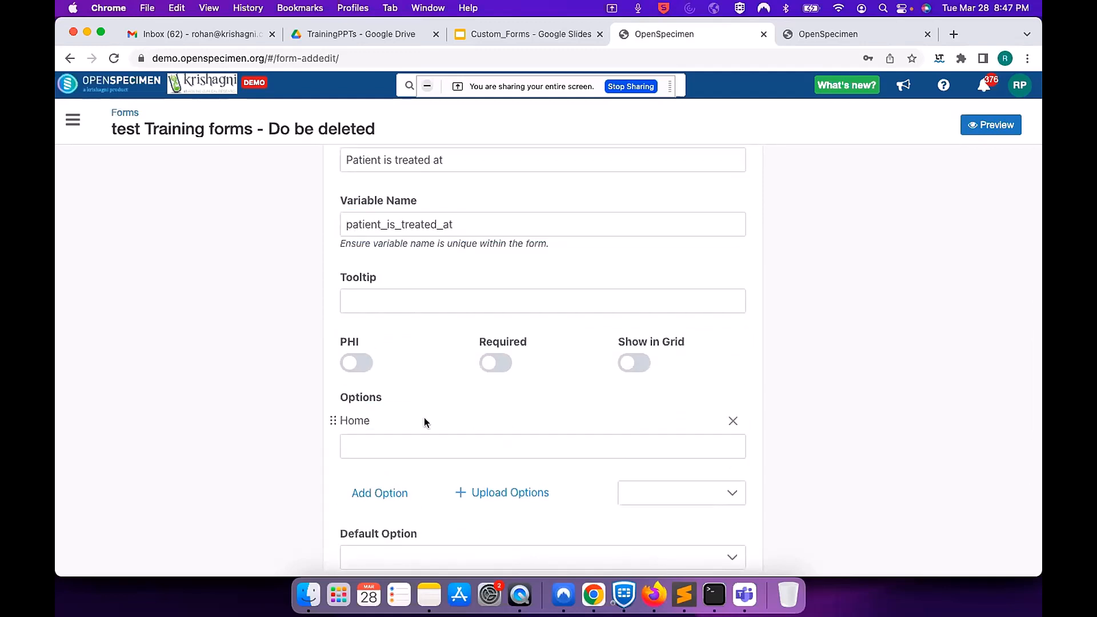
{"action": "left_click", "coordinate": [423, 450]}
{"action": "type", "text": "Clinic "}
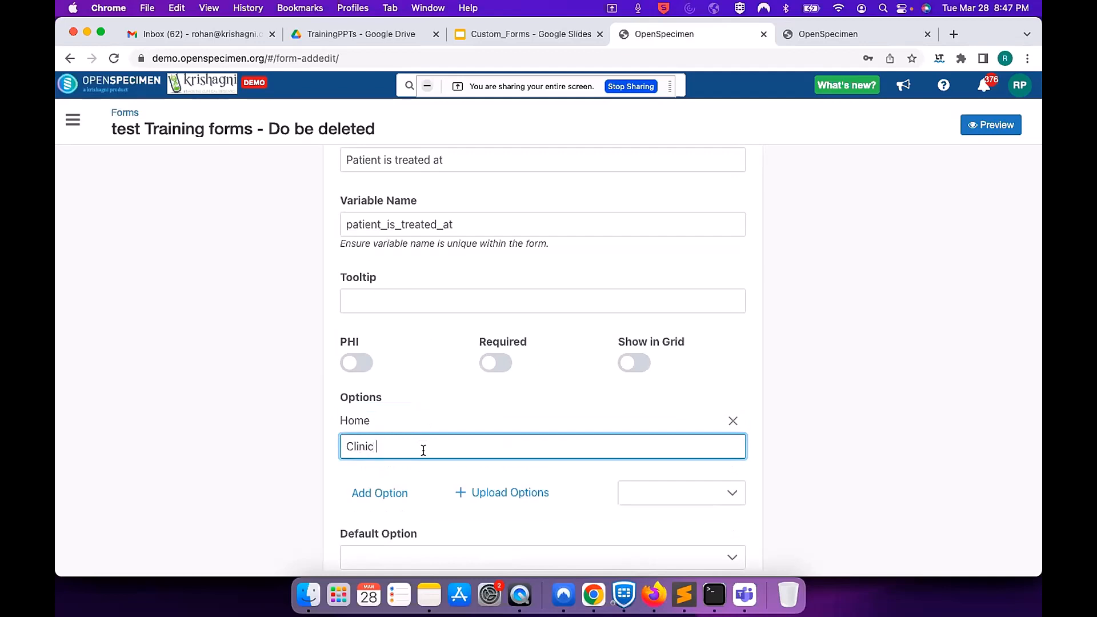
{"action": "type", "text": "1"}
{"action": "key", "text": "Return"}
{"action": "left_click", "coordinate": [412, 472]}
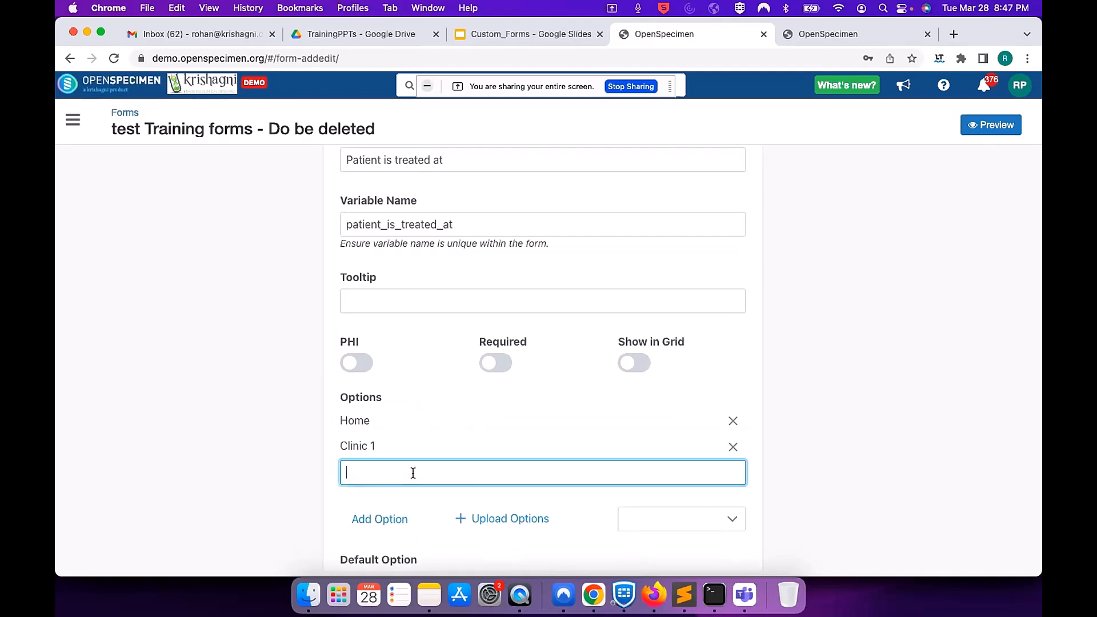
{"action": "type", "text": "Clinic 2"}
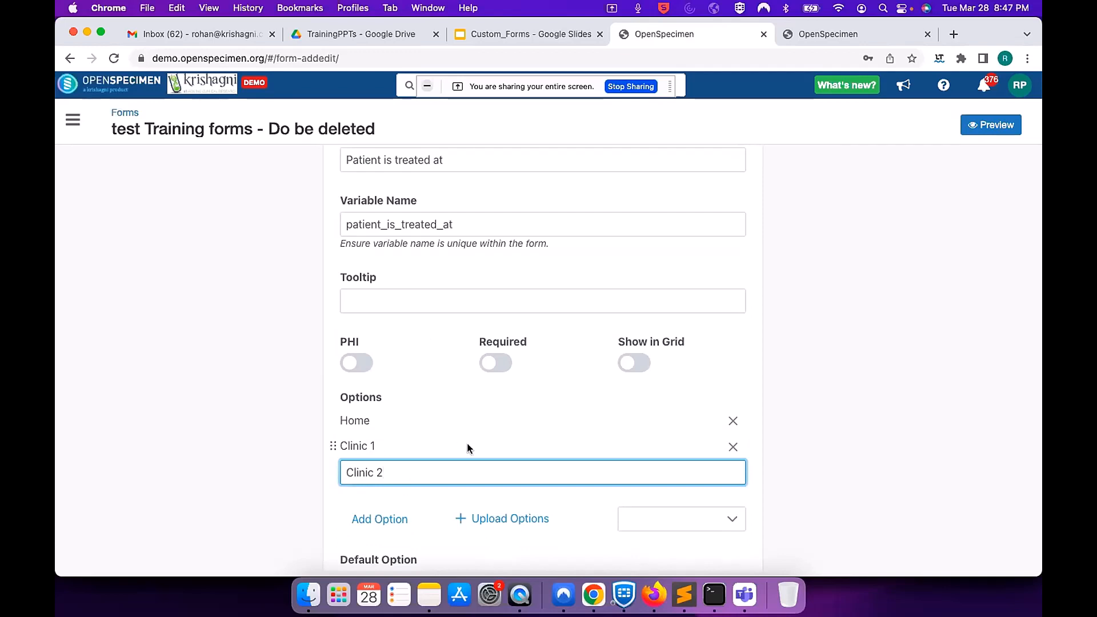
{"action": "key", "text": "Return"}
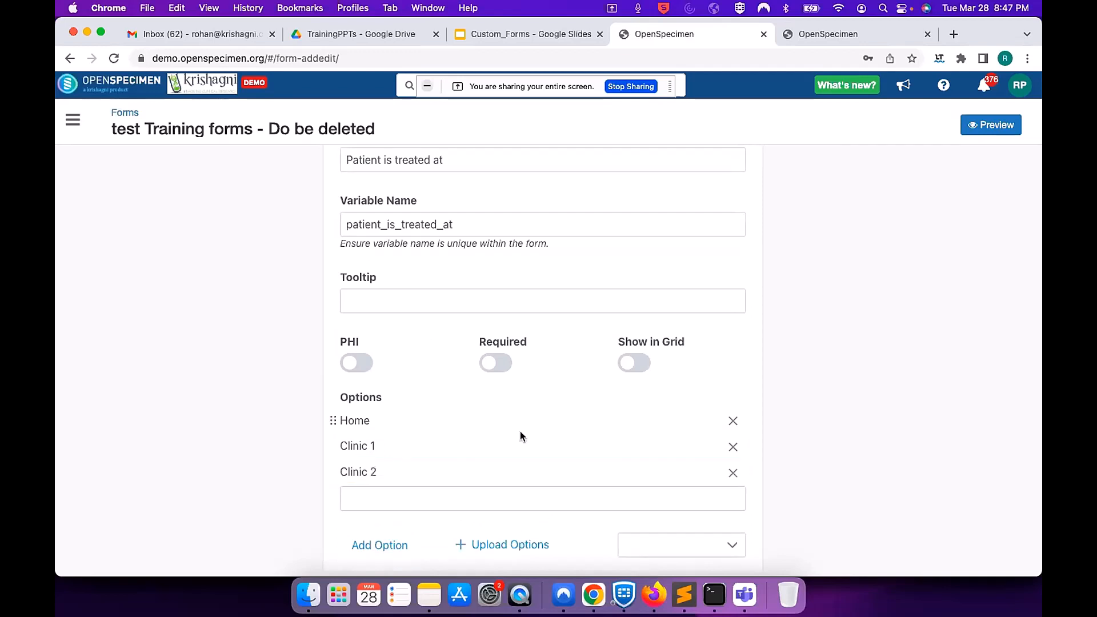
Open the file chooser for uploading the radio button field's options and close it without choosing a file
{"action": "scroll", "coordinate": [520, 435], "scroll_direction": "down", "scroll_amount": 4}
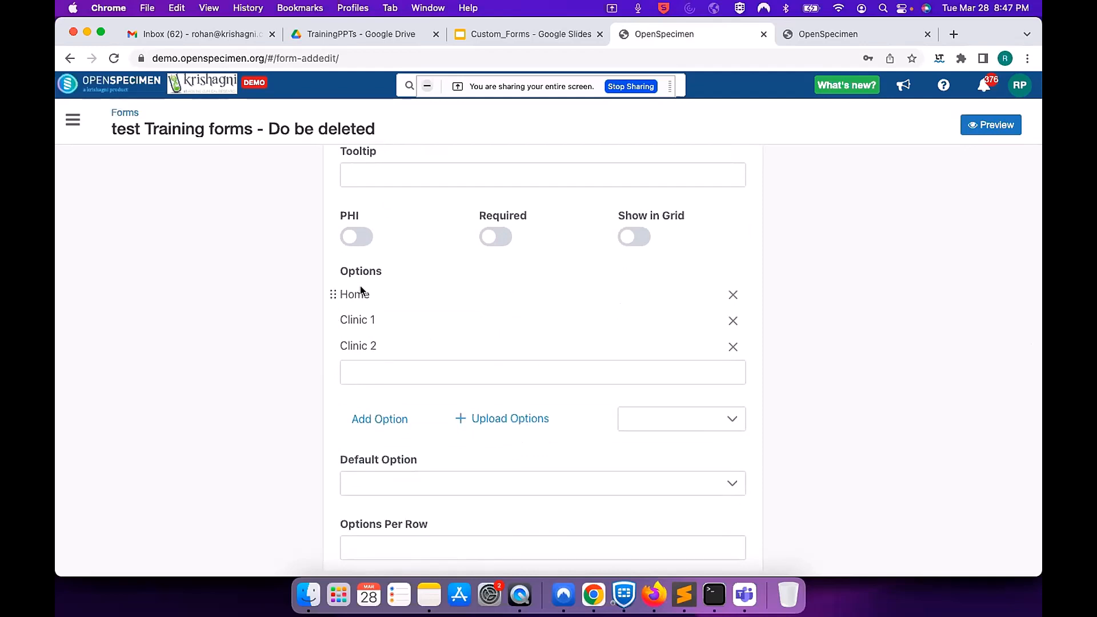
{"action": "left_click", "coordinate": [516, 426]}
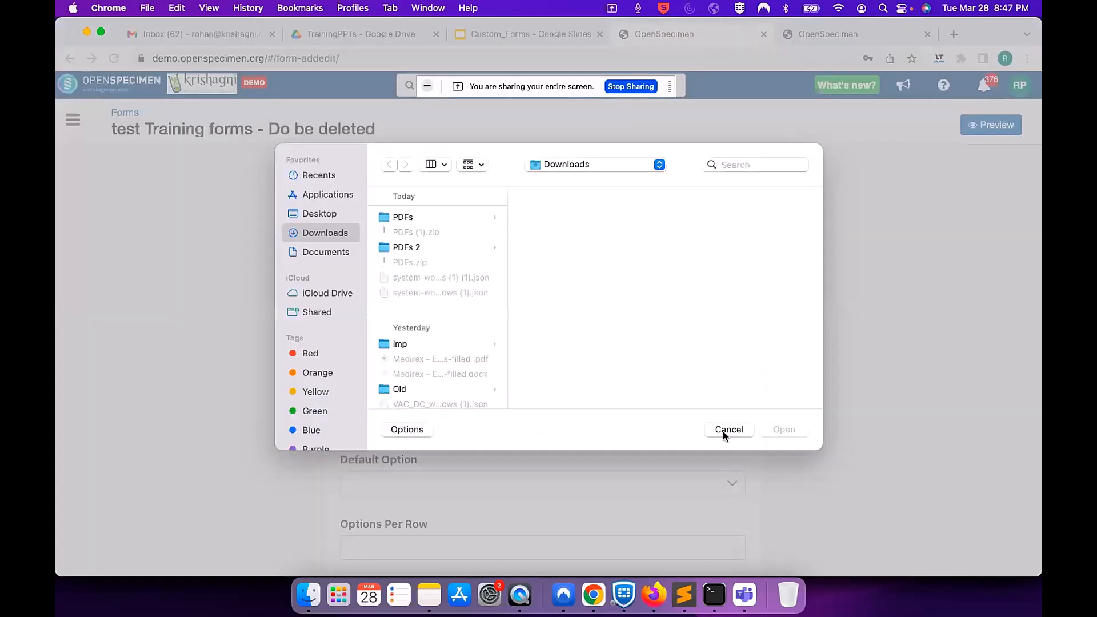
{"action": "left_click", "coordinate": [727, 430]}
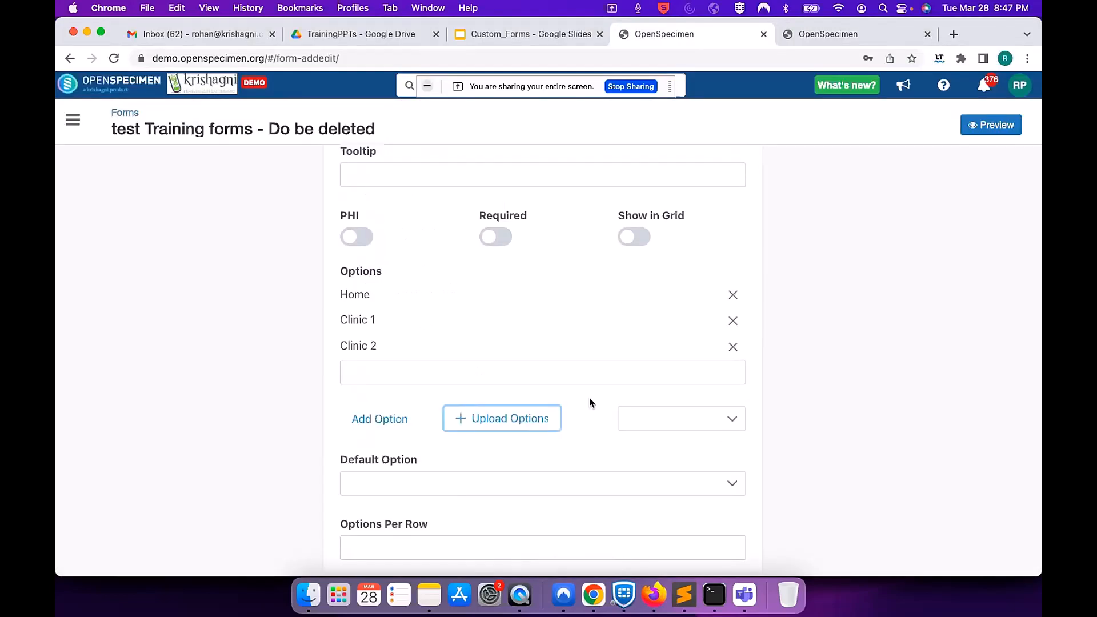
Set the default option of the radio button field to "Clinic 1"
{"action": "scroll", "coordinate": [484, 389], "scroll_direction": "down", "scroll_amount": 3}
{"action": "left_click", "coordinate": [486, 391]}
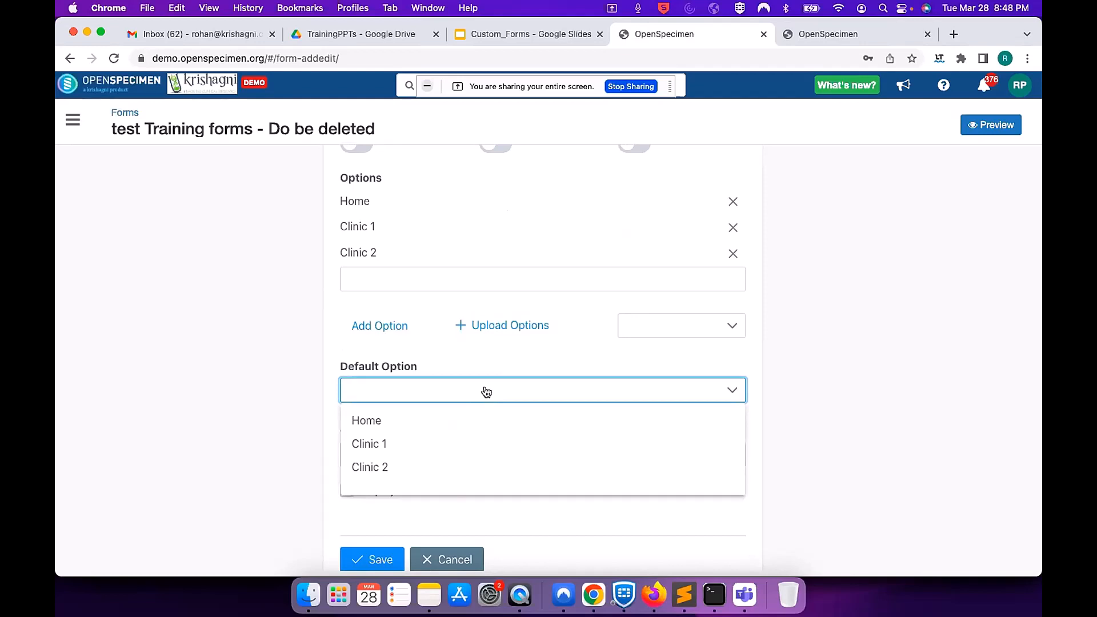
{"action": "left_click", "coordinate": [421, 444]}
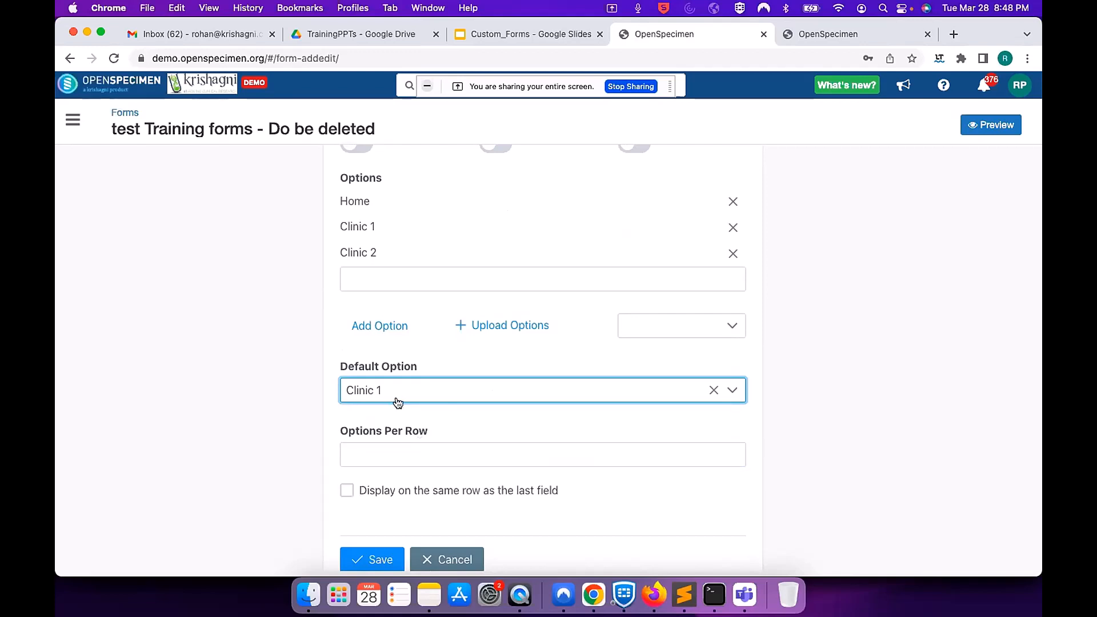
Check the radio button layout in the Training Form preview and set the new field's options per row to 5
{"action": "left_click", "coordinate": [391, 458]}
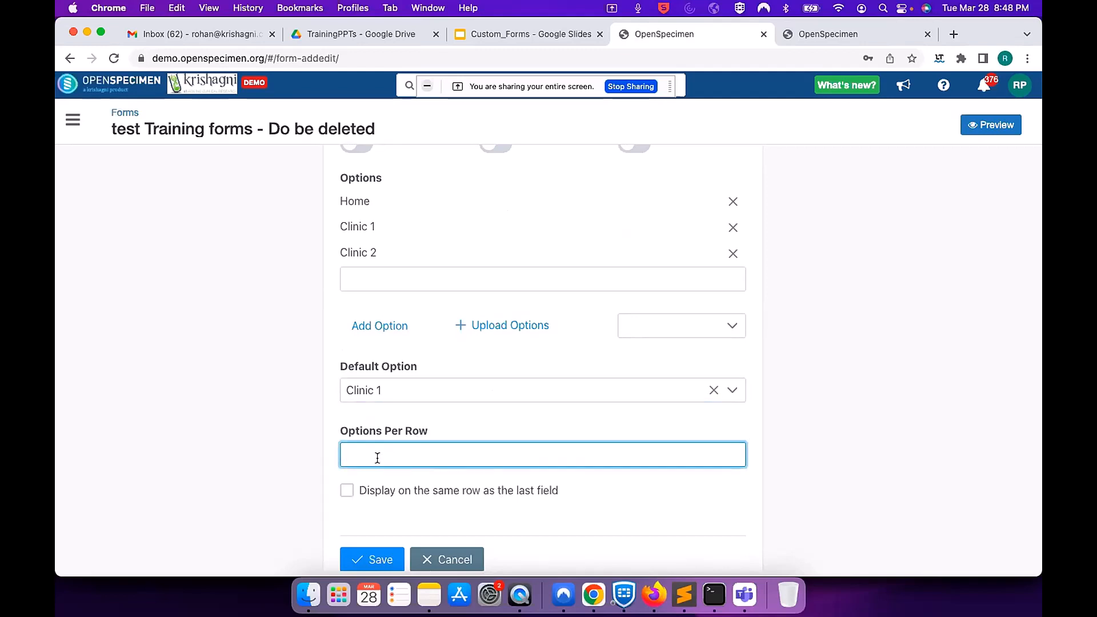
{"action": "left_click", "coordinate": [831, 36]}
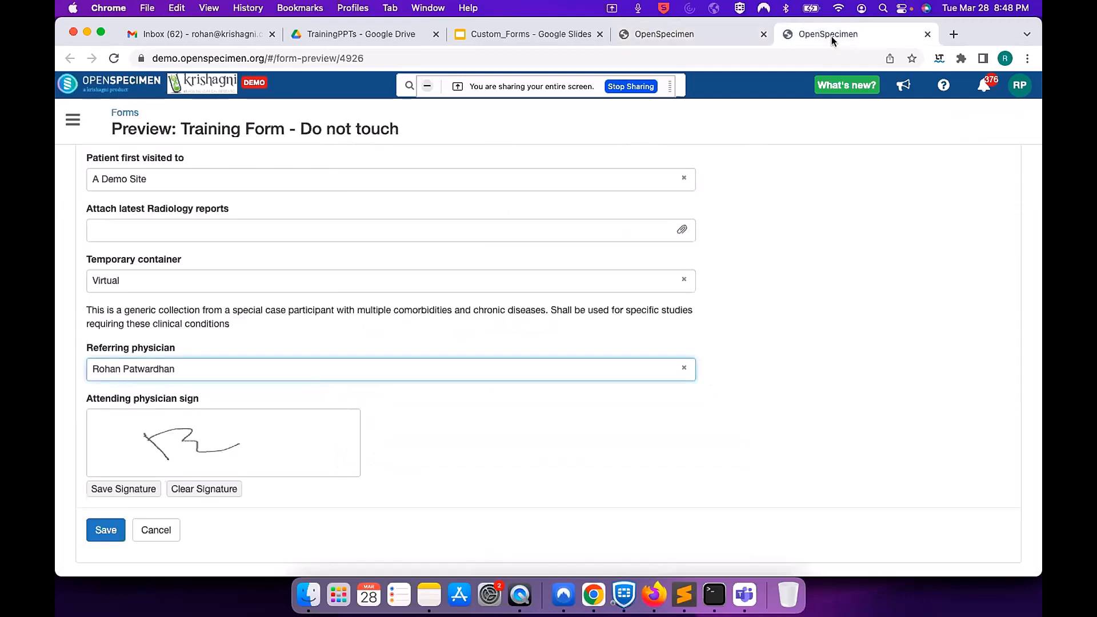
{"action": "scroll", "coordinate": [620, 239], "scroll_direction": "up", "scroll_amount": 10}
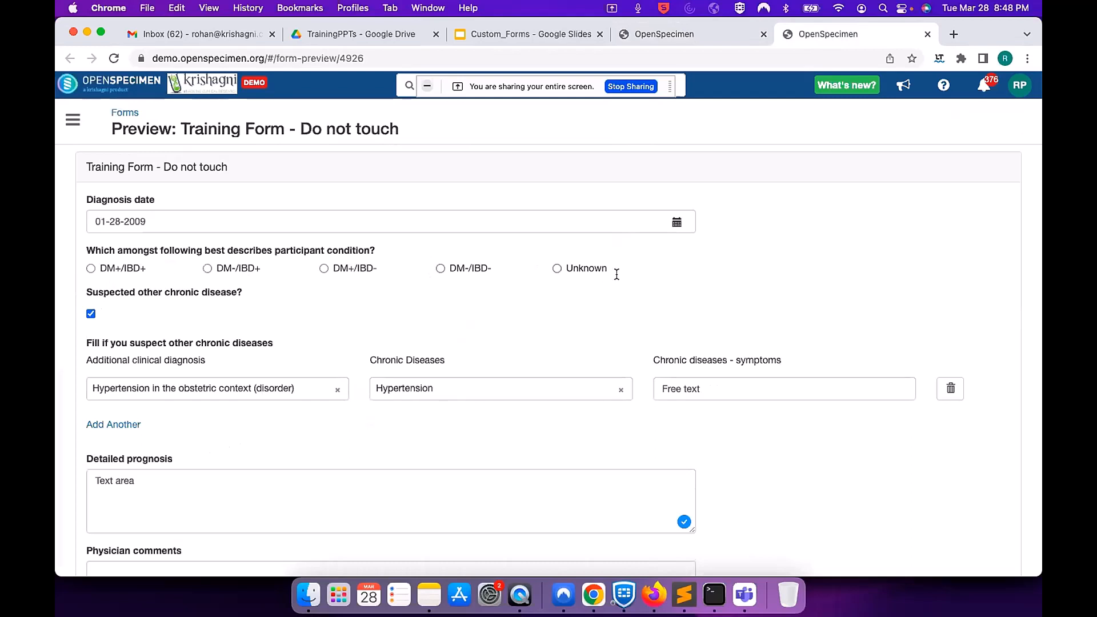
{"action": "key", "text": "ctrl+shift+Tab"}
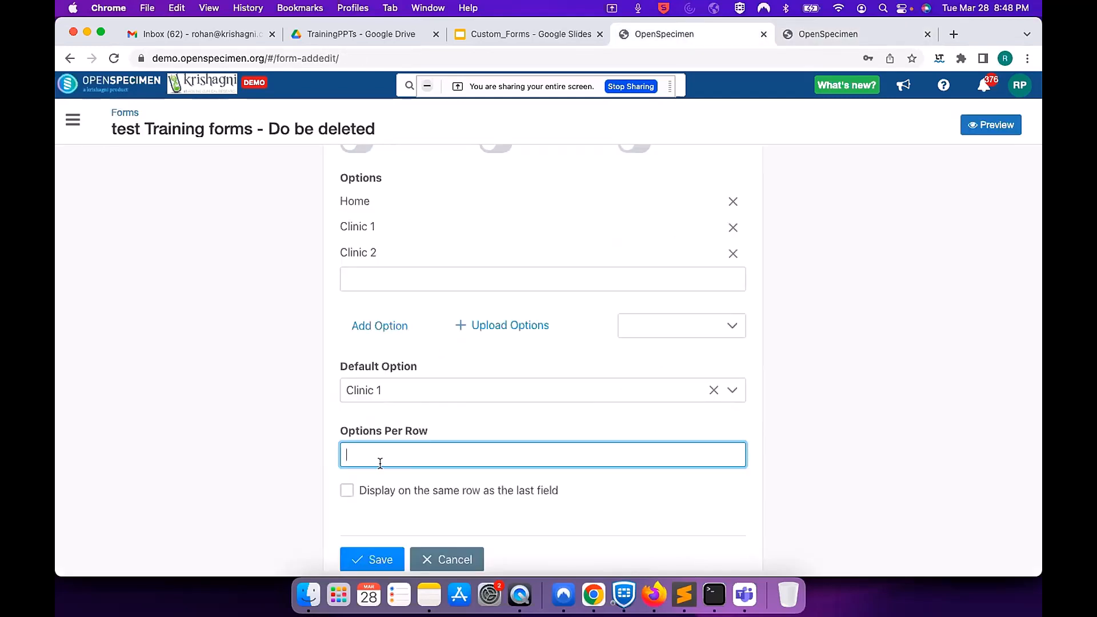
{"action": "type", "text": "5"}
Clear the default option of the radio button field
{"action": "left_click", "coordinate": [393, 397]}
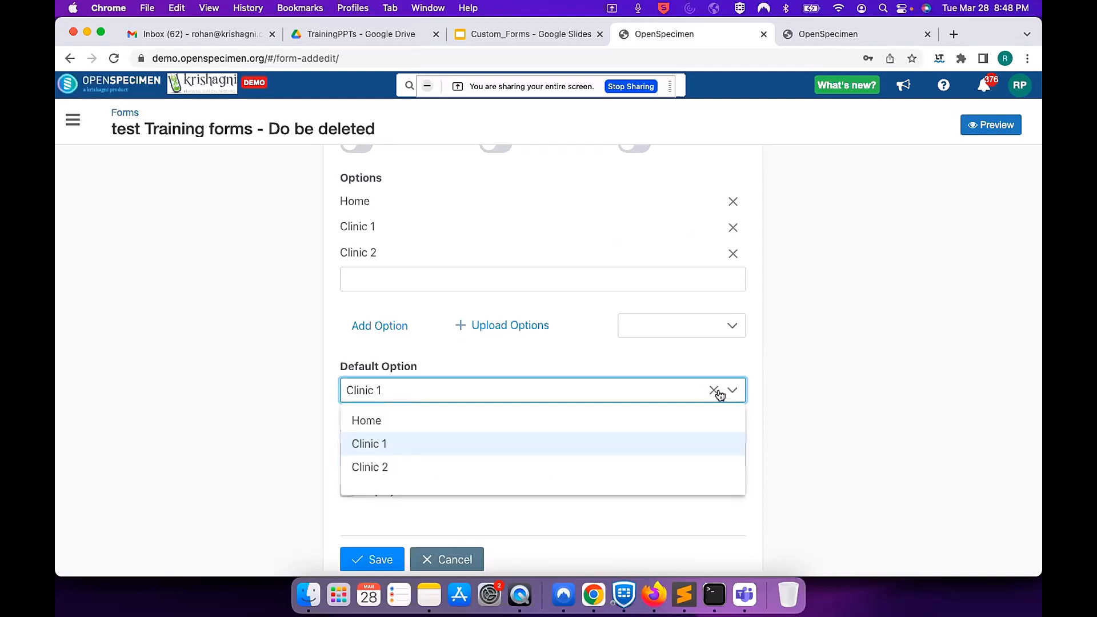
{"action": "left_click", "coordinate": [714, 391]}
{"action": "left_click", "coordinate": [492, 457]}
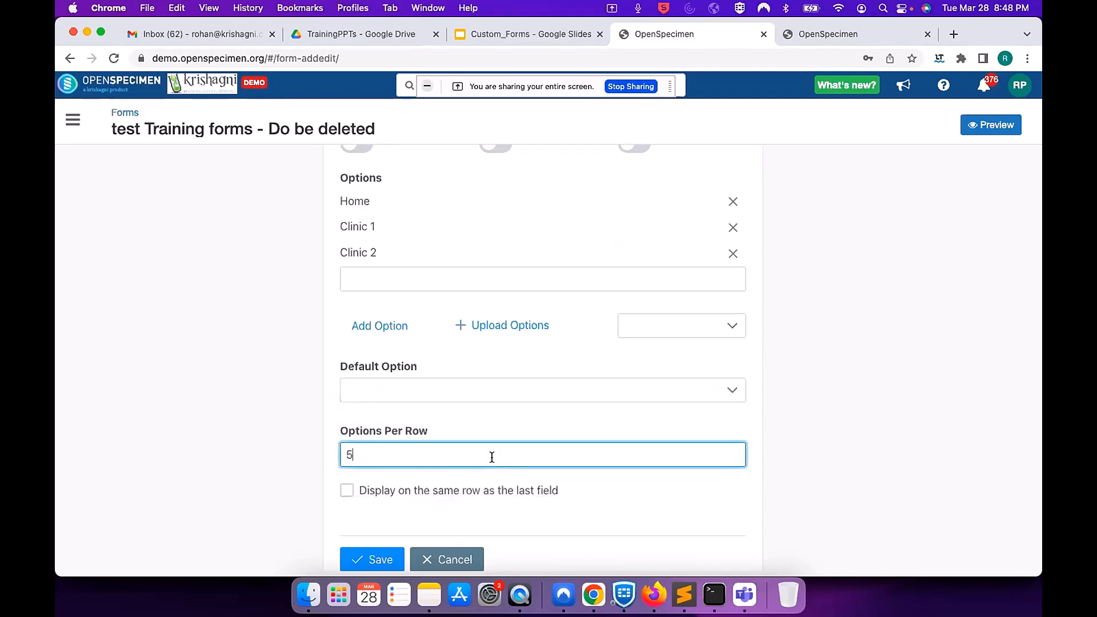
Look at the Training Form preview again and set the radio button field's options per row to 1
{"action": "key", "text": "ctrl+Tab"}
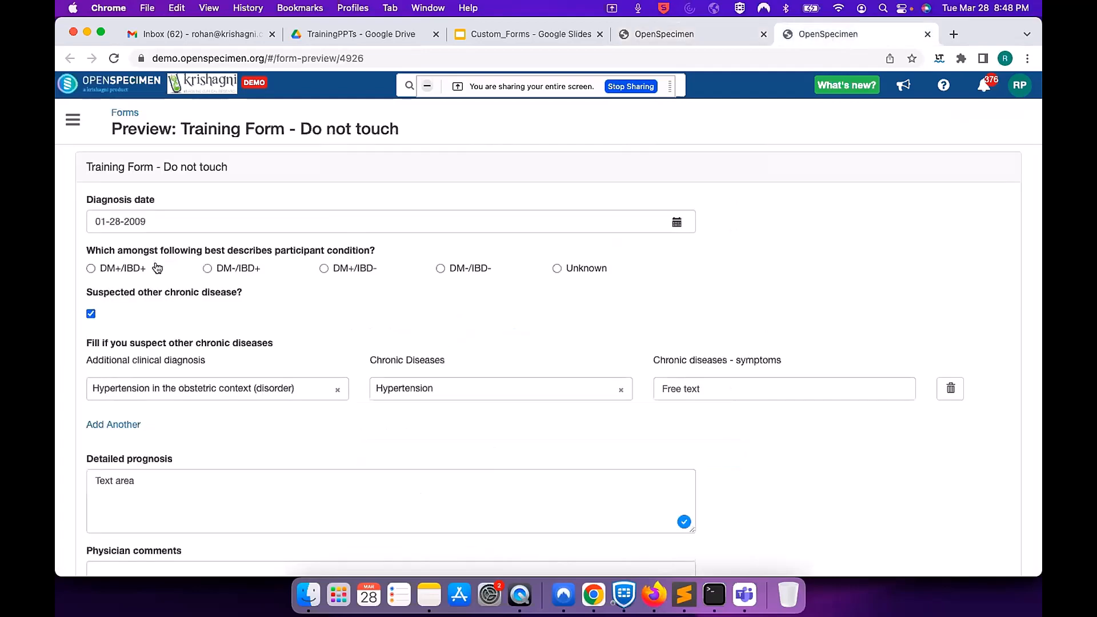
{"action": "key", "text": "ctrl+shift+Tab"}
{"action": "key", "text": "BackSpace"}
{"action": "type", "text": "1"}
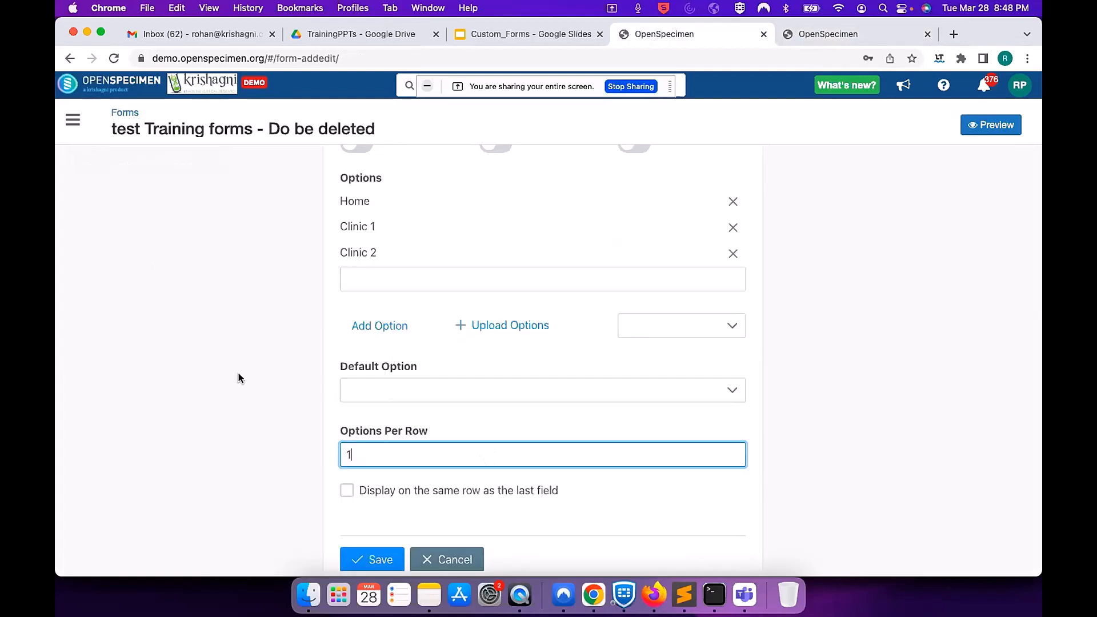
Compare the field and option arrangement in the Training Form preview with the radio button field's row display settings
{"action": "key", "text": "ctrl+Tab"}
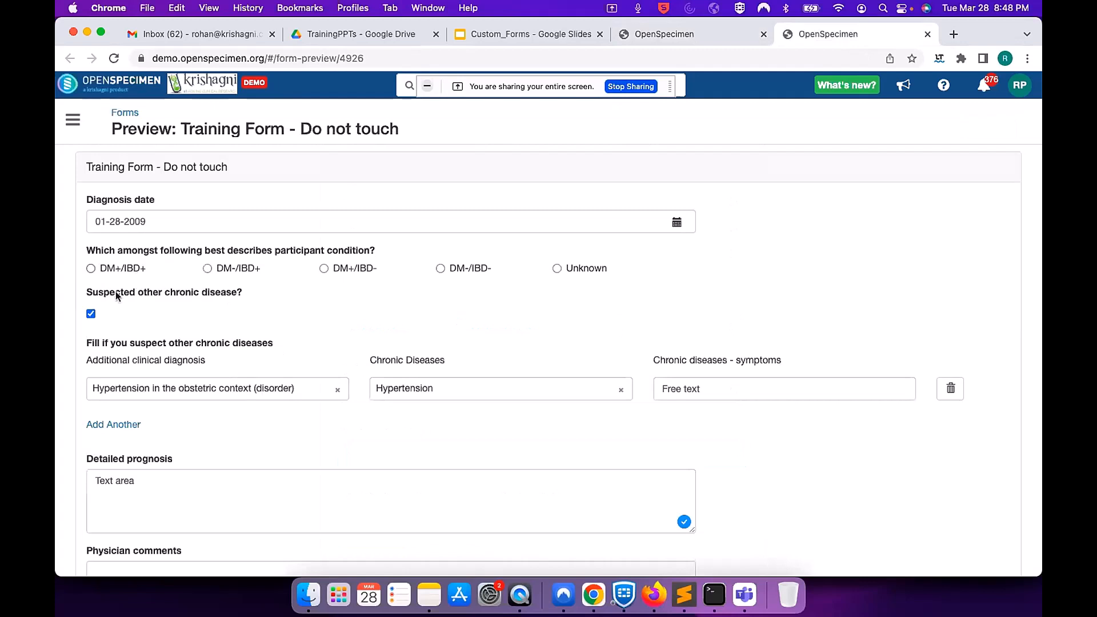
{"action": "key", "text": "ctrl+shift+Tab"}
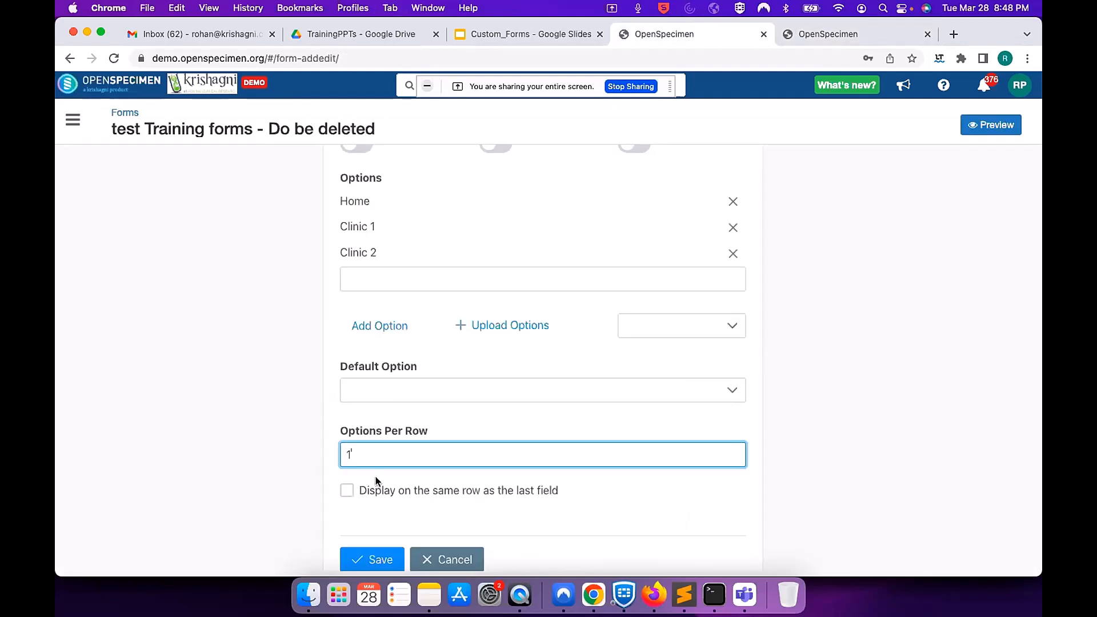
{"action": "scroll", "coordinate": [377, 482], "scroll_direction": "down", "scroll_amount": 2}
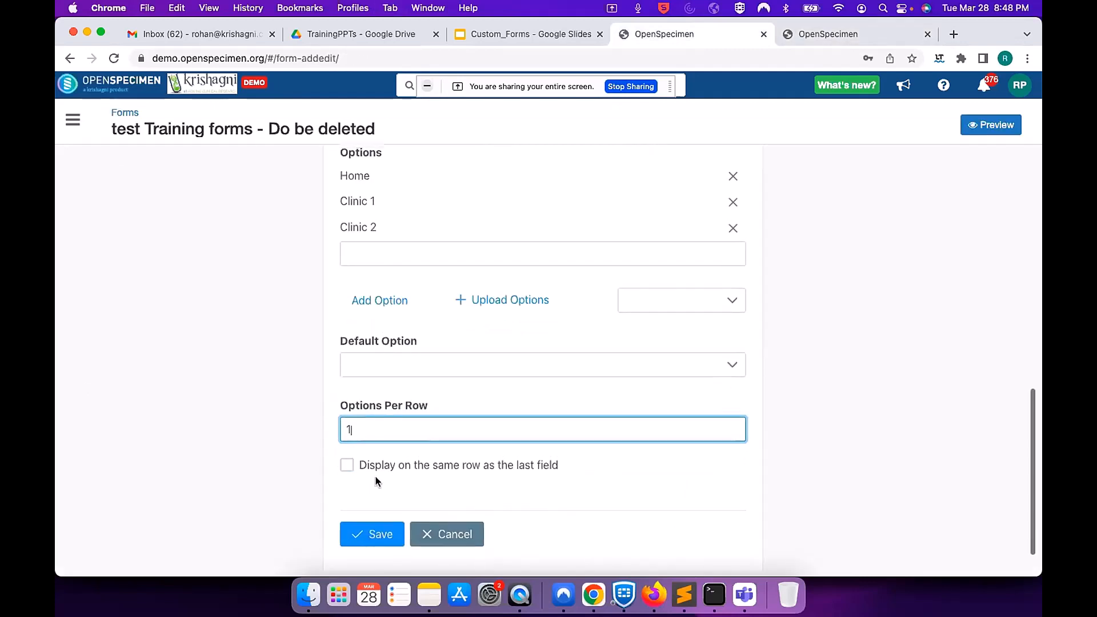
{"action": "scroll", "coordinate": [377, 481], "scroll_direction": "up", "scroll_amount": 2}
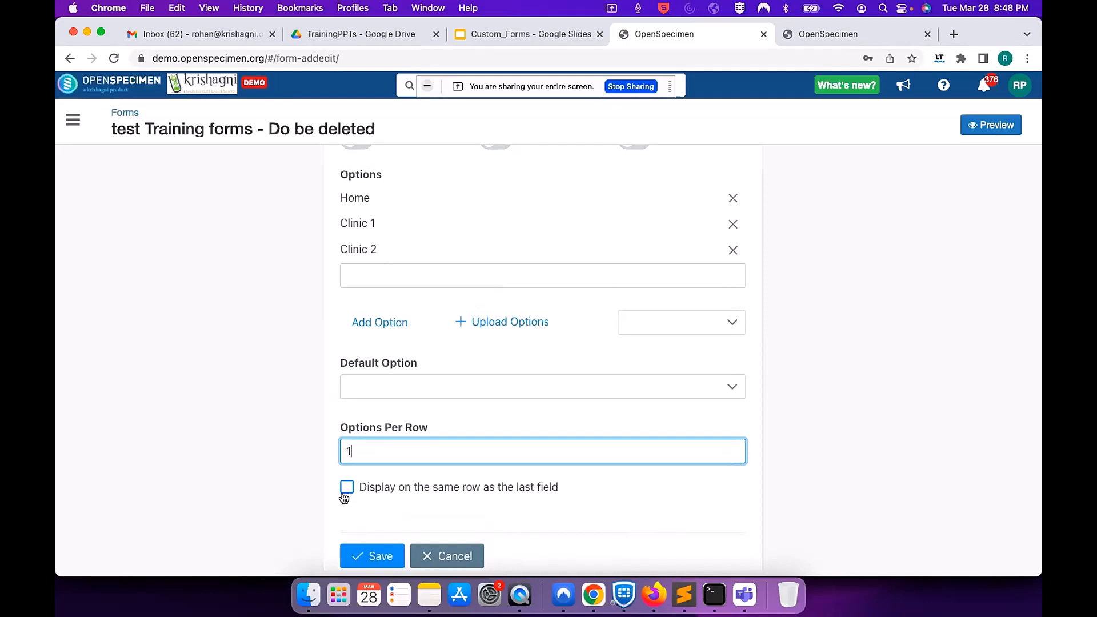
{"action": "key", "text": "ctrl+Tab"}
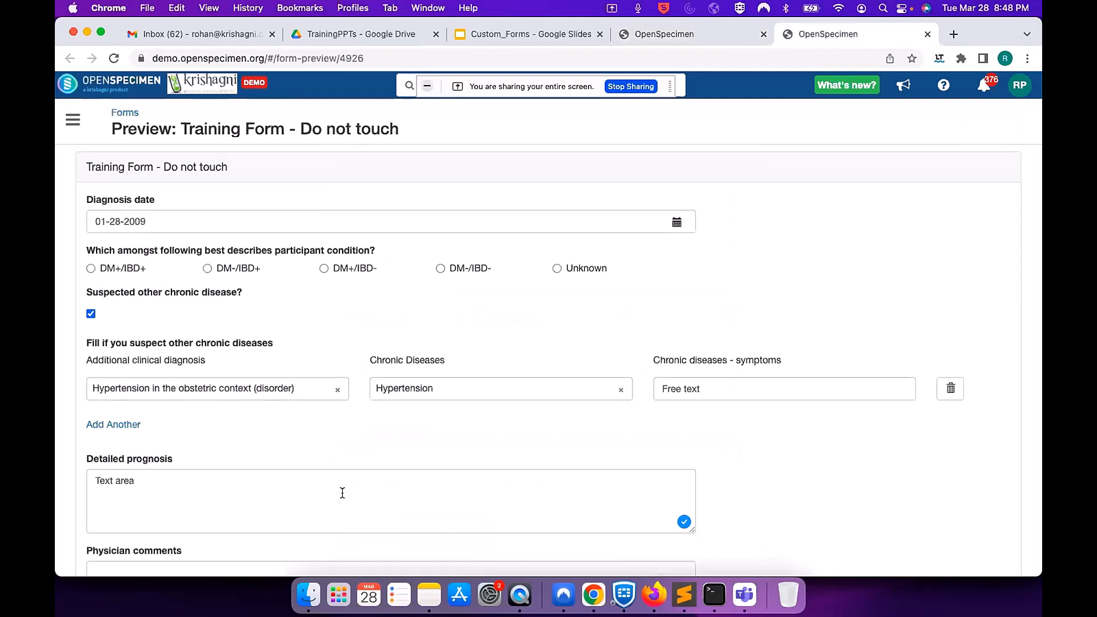
{"action": "key", "text": "ctrl+shift+Tab"}
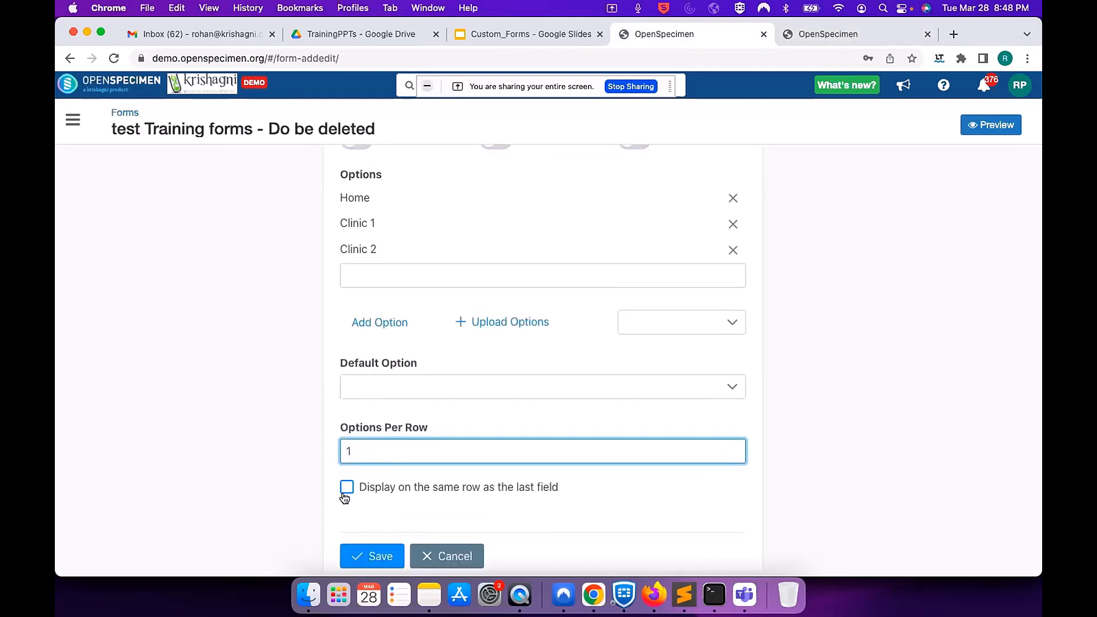
{"action": "key", "text": "ctrl+Tab"}
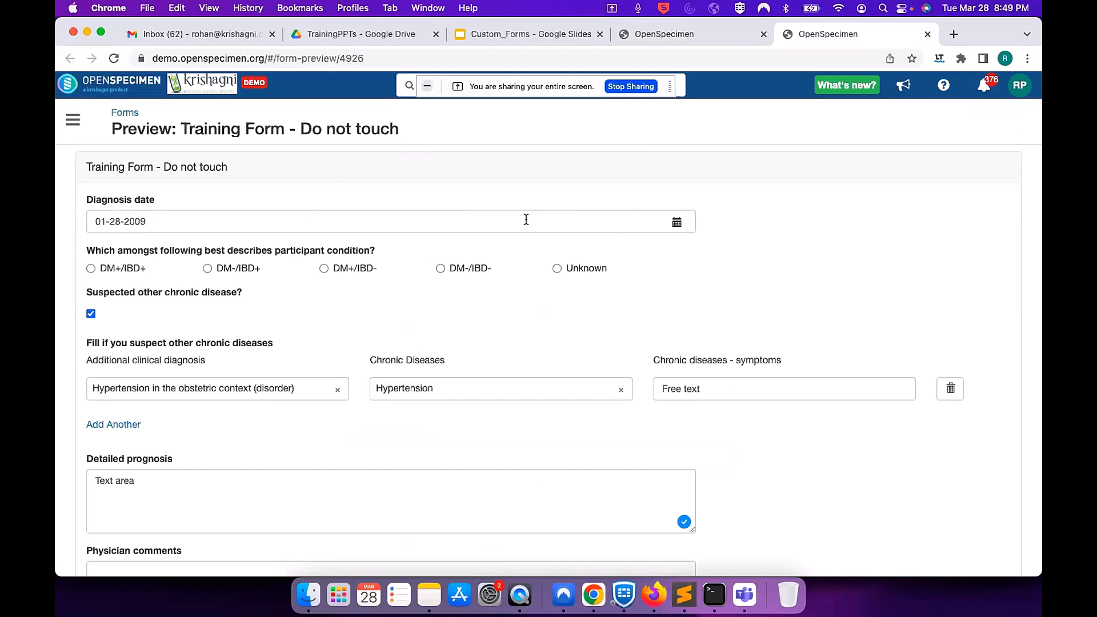
{"action": "key", "text": "ctrl+shift+Tab"}
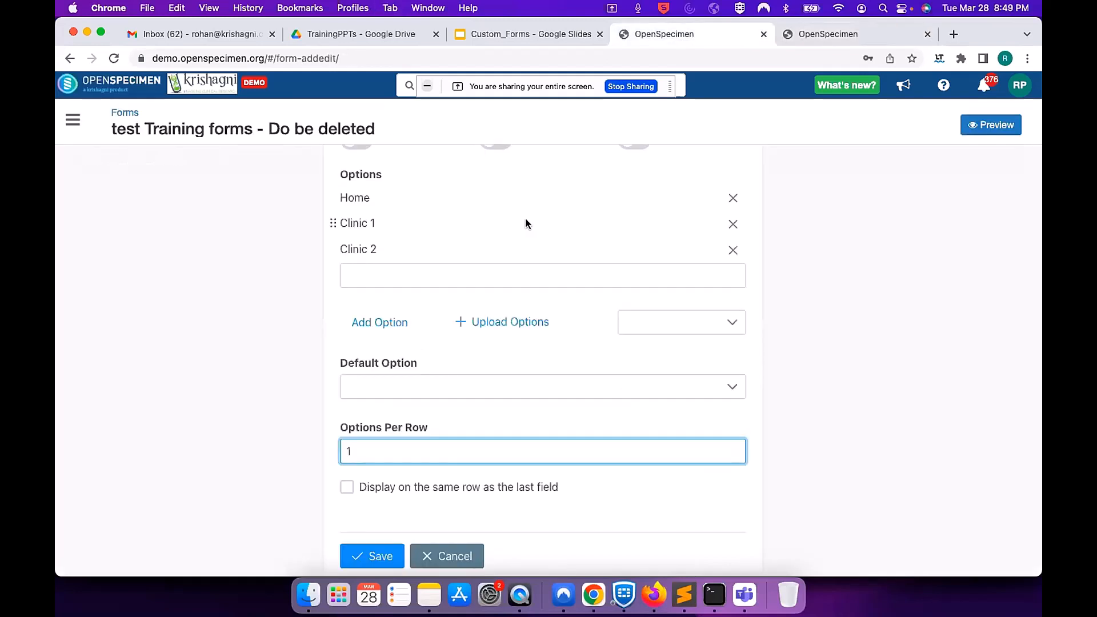
Set the options per row to 2 and save the radio button field
{"action": "key", "text": "BackSpace"}
{"action": "type", "text": "3"}
{"action": "key", "text": "BackSpace"}
{"action": "type", "text": "2"}
{"action": "left_click", "coordinate": [377, 557]}
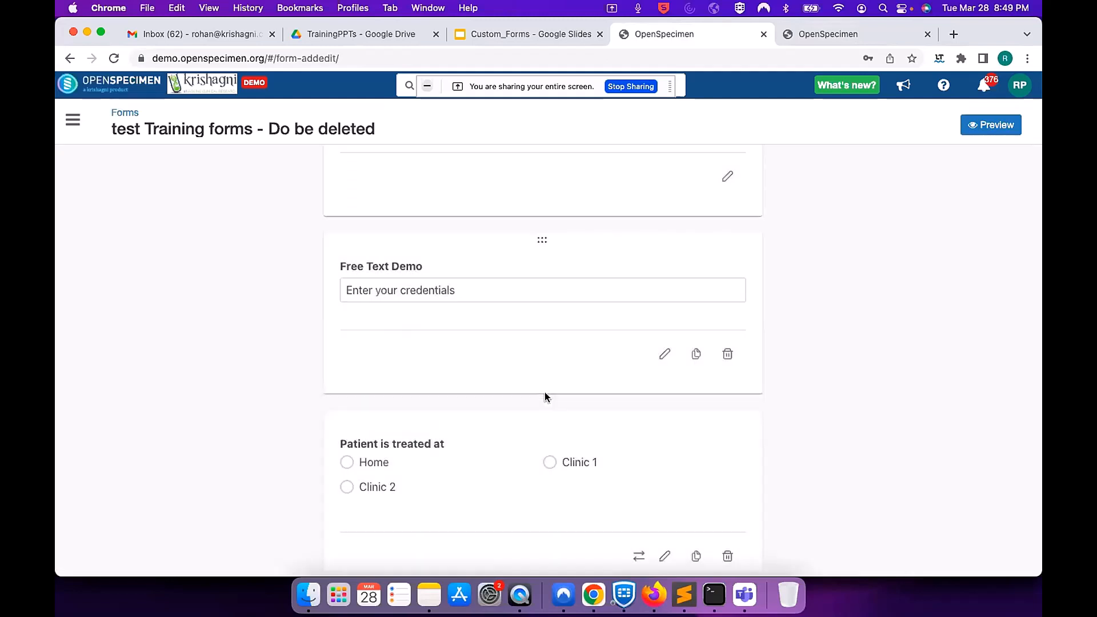
Preview the test form to check the radio button layout, and return to the form editor to review its fields
{"action": "left_click", "coordinate": [994, 131]}
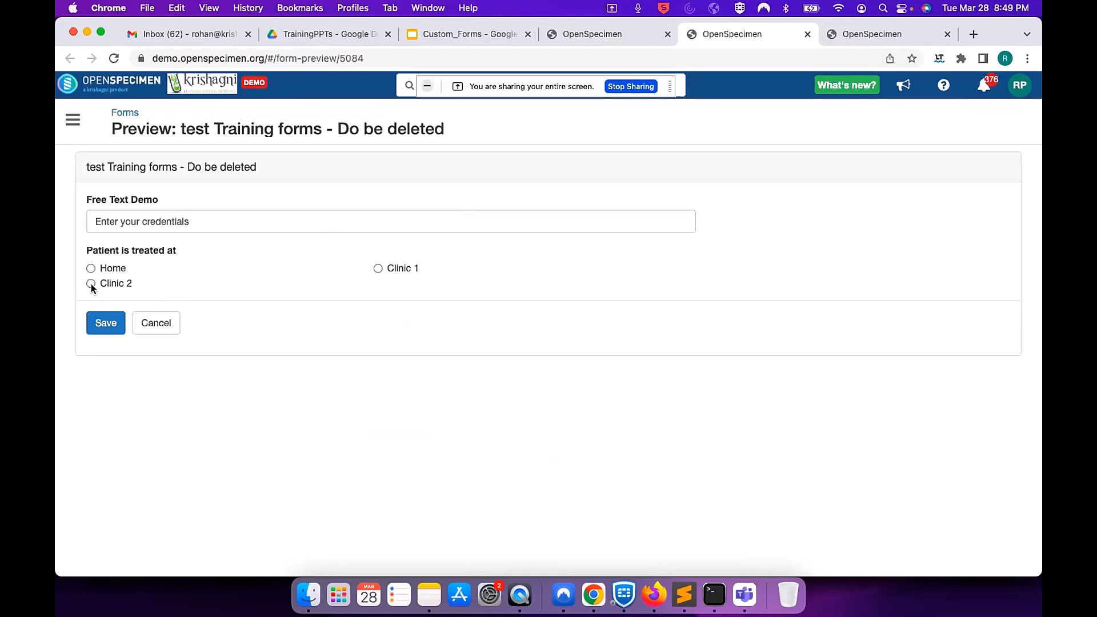
{"action": "key", "text": "ctrl+shift+Tab"}
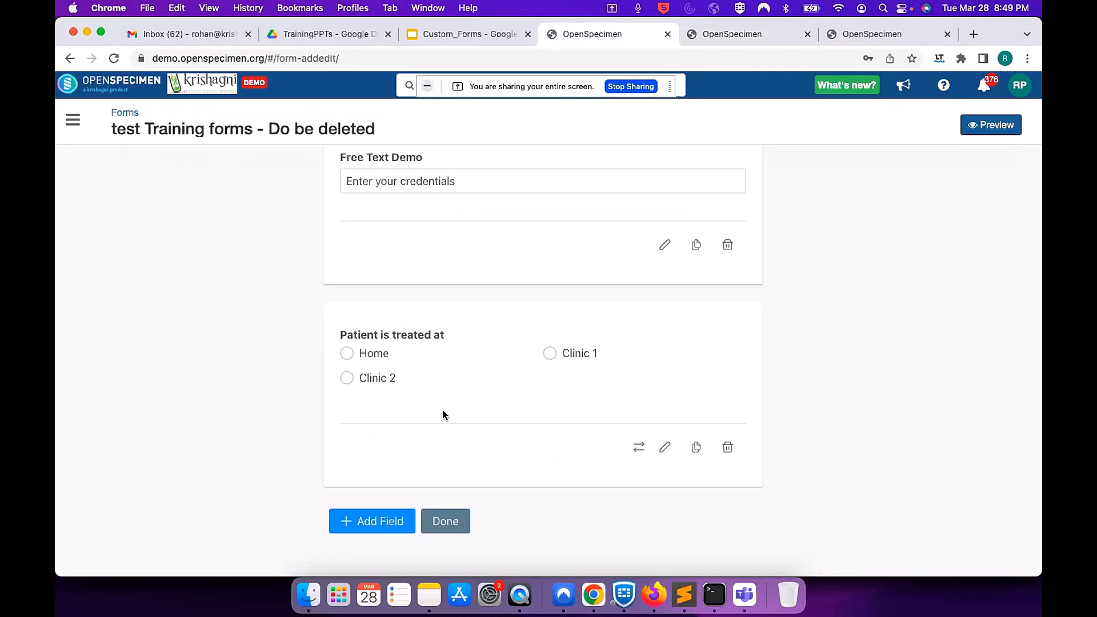
{"action": "scroll", "coordinate": [434, 416], "scroll_direction": "up", "scroll_amount": 3}
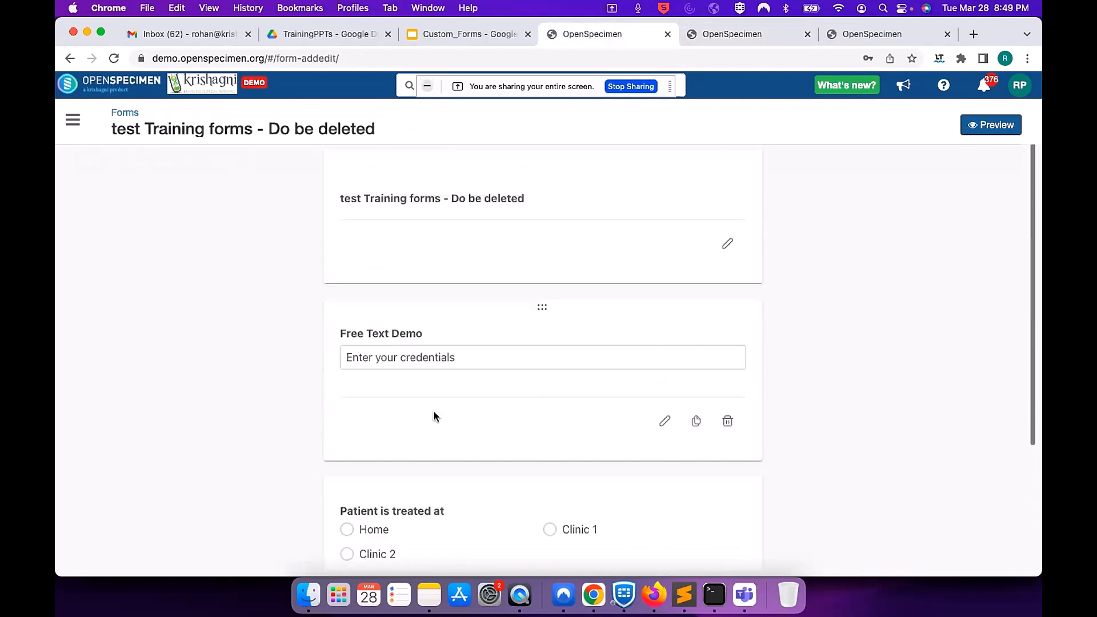
{"action": "scroll", "coordinate": [434, 416], "scroll_direction": "down", "scroll_amount": 3}
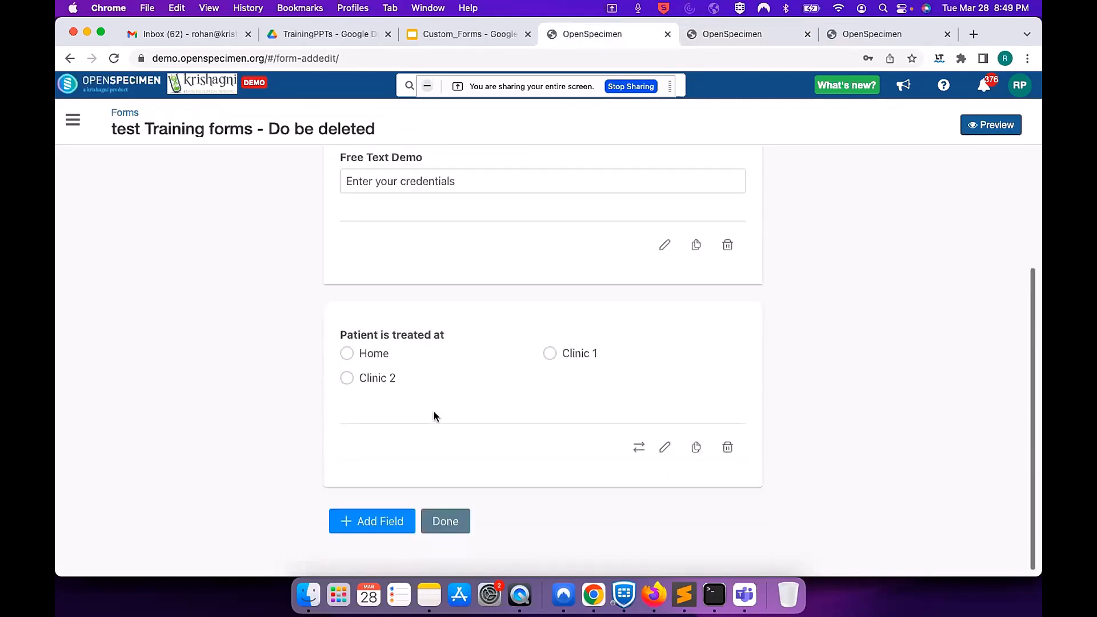
Add a Permissible Value field to the form with the display label "Secondary Diagnosis"
{"action": "left_click", "coordinate": [360, 536]}
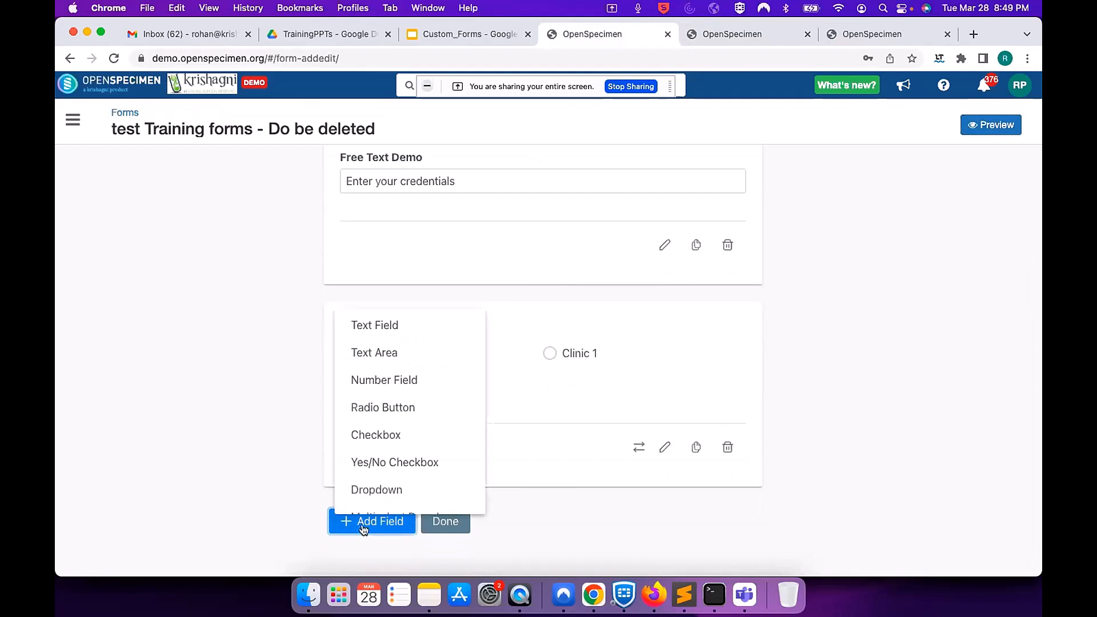
{"action": "scroll", "coordinate": [415, 445], "scroll_direction": "down", "scroll_amount": 3}
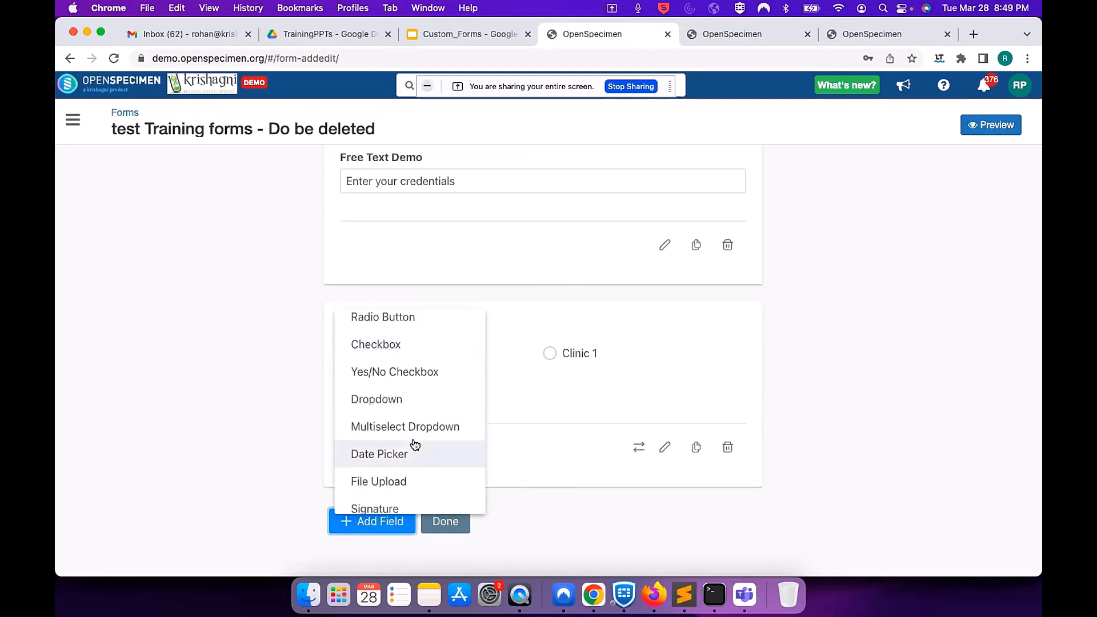
{"action": "scroll", "coordinate": [415, 445], "scroll_direction": "down", "scroll_amount": 2}
{"action": "scroll", "coordinate": [416, 445], "scroll_direction": "down", "scroll_amount": 4}
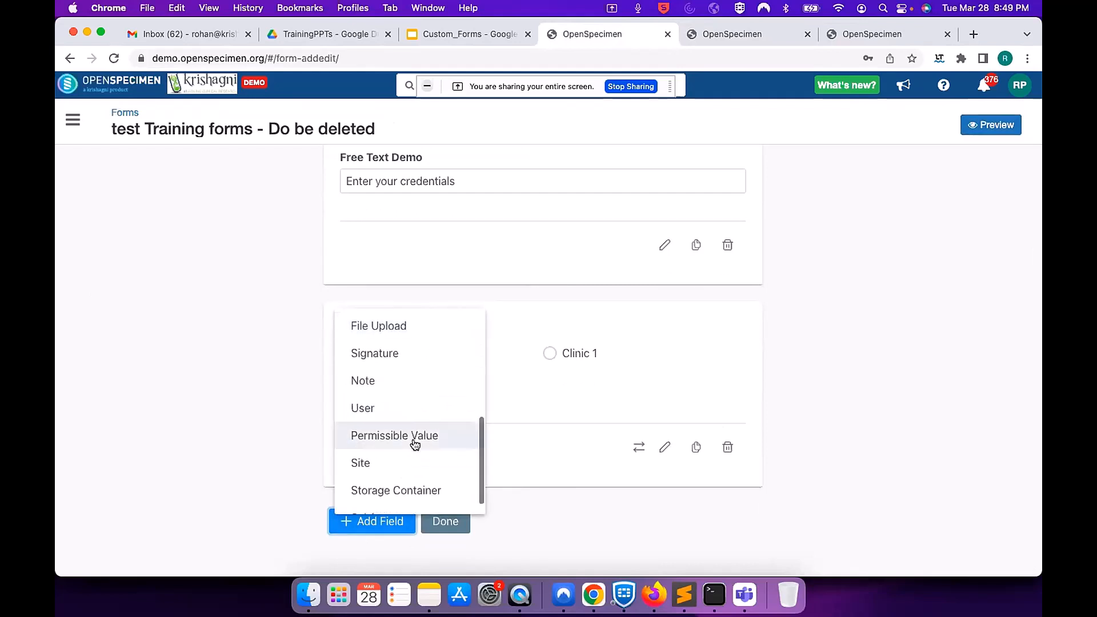
{"action": "left_click", "coordinate": [415, 445]}
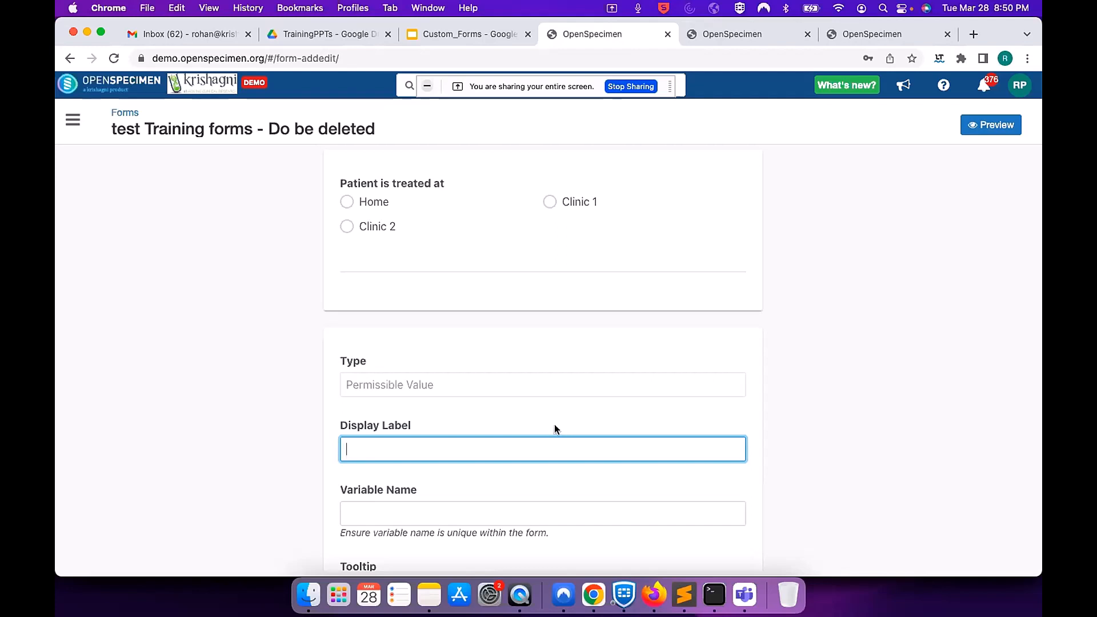
{"action": "type", "text": "Secondary Diagnosis"}
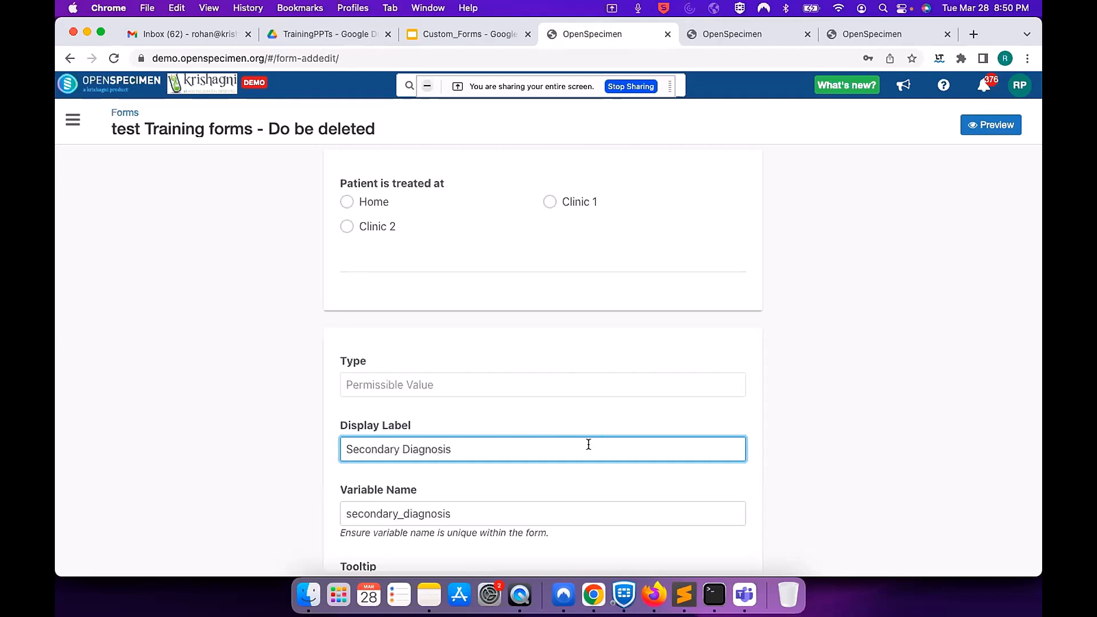
Look through the available value lists and choose Clinical Diagnosis as the dropdown for the Secondary Diagnosis field
{"action": "scroll", "coordinate": [588, 443], "scroll_direction": "down", "scroll_amount": 5}
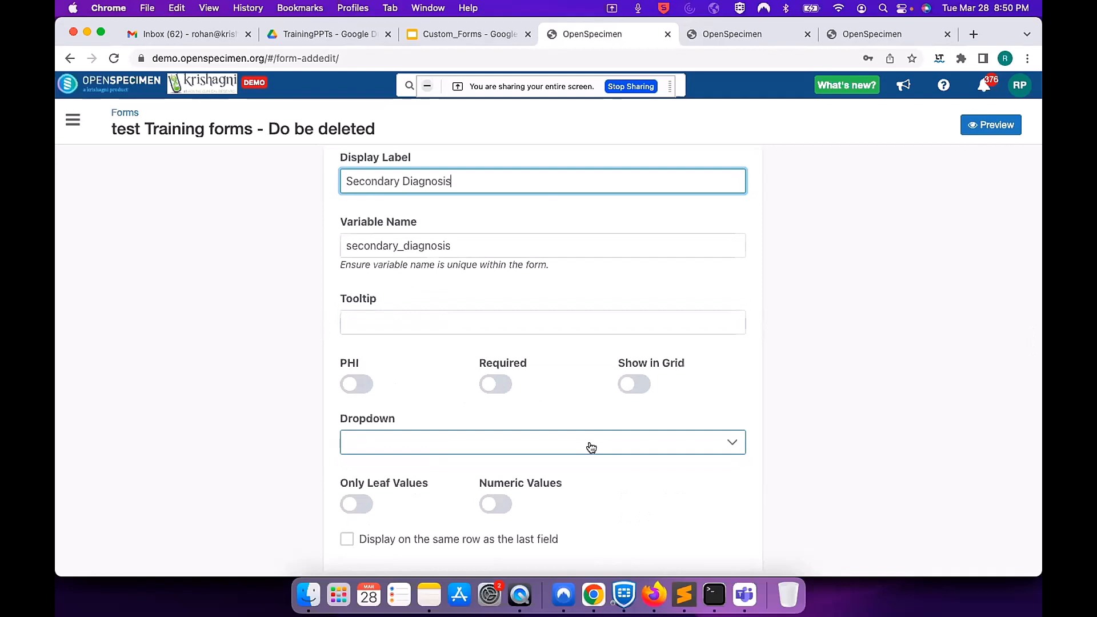
{"action": "left_click", "coordinate": [591, 447]}
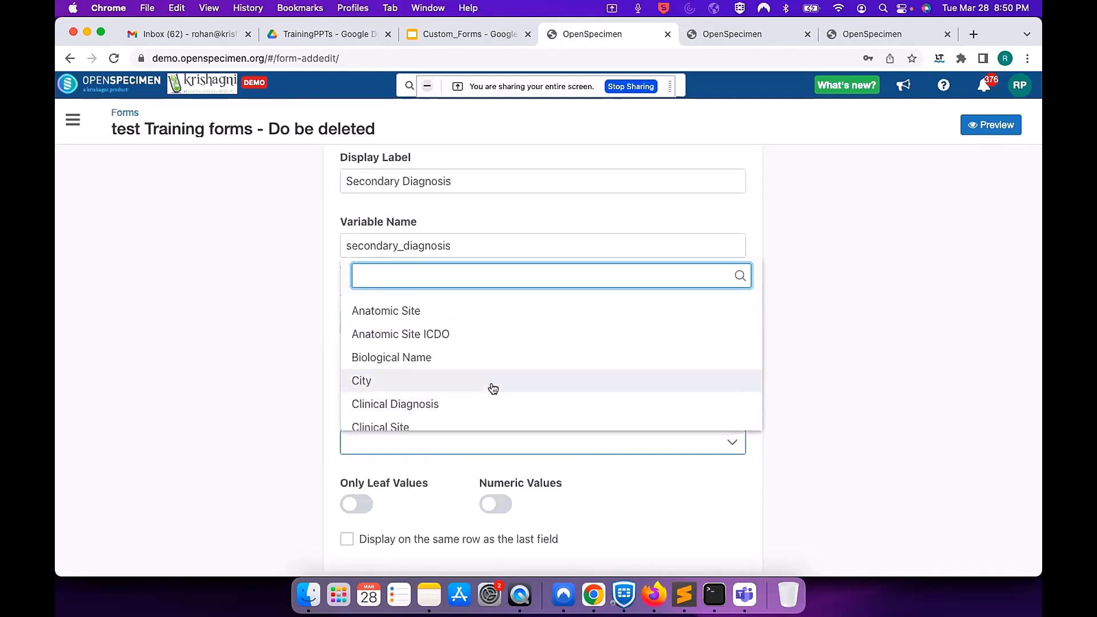
{"action": "scroll", "coordinate": [492, 391], "scroll_direction": "down", "scroll_amount": 1}
{"action": "scroll", "coordinate": [493, 389], "scroll_direction": "down", "scroll_amount": 3}
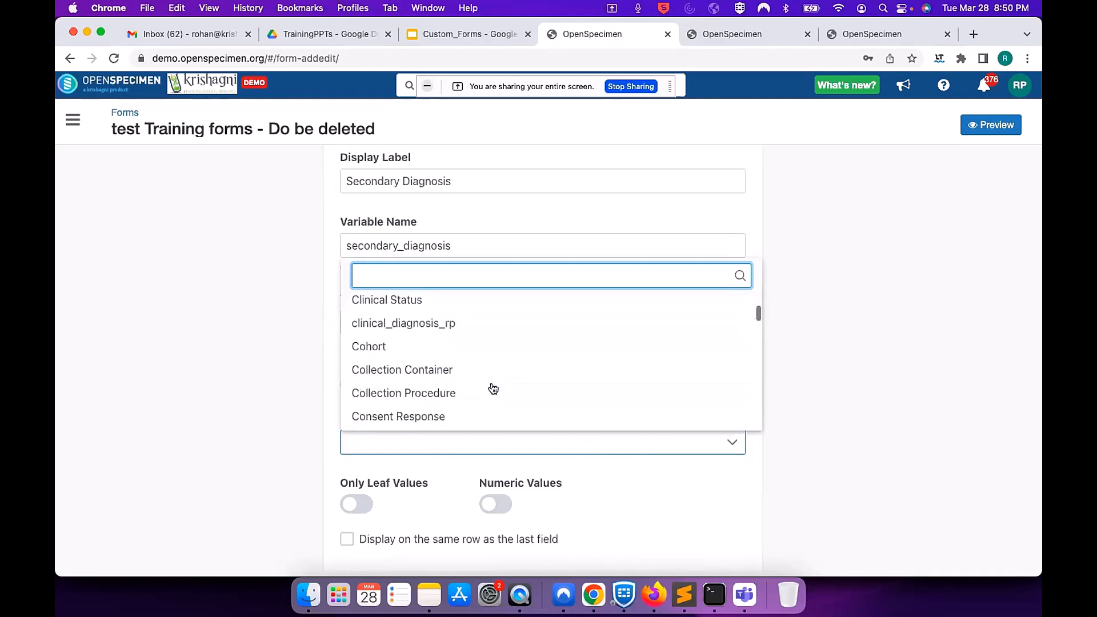
{"action": "scroll", "coordinate": [493, 389], "scroll_direction": "down", "scroll_amount": 3}
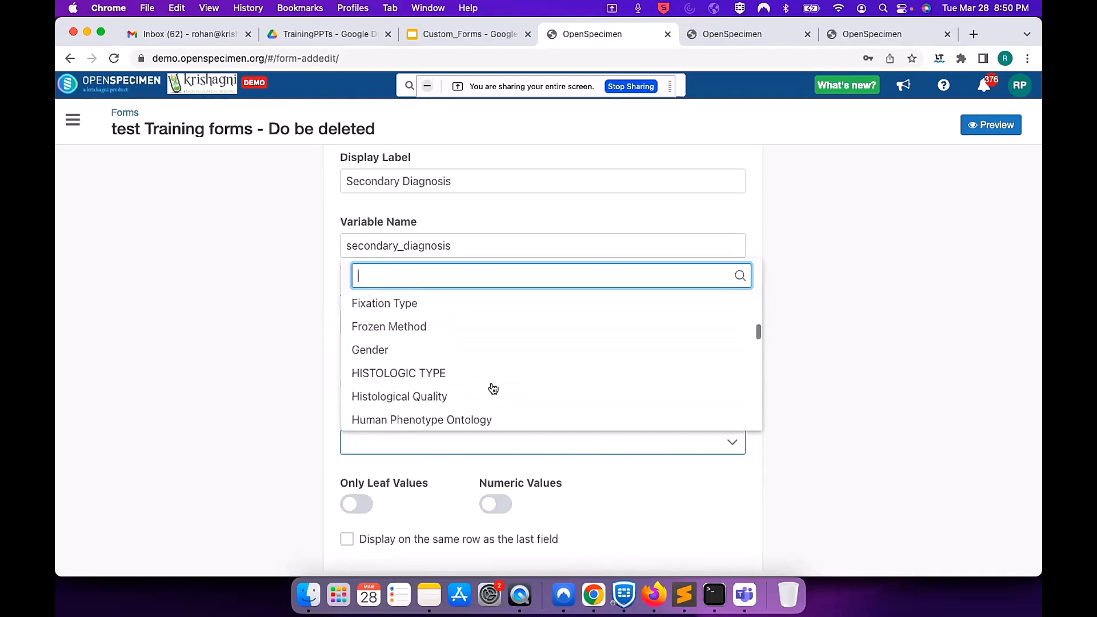
{"action": "scroll", "coordinate": [493, 389], "scroll_direction": "up", "scroll_amount": 6}
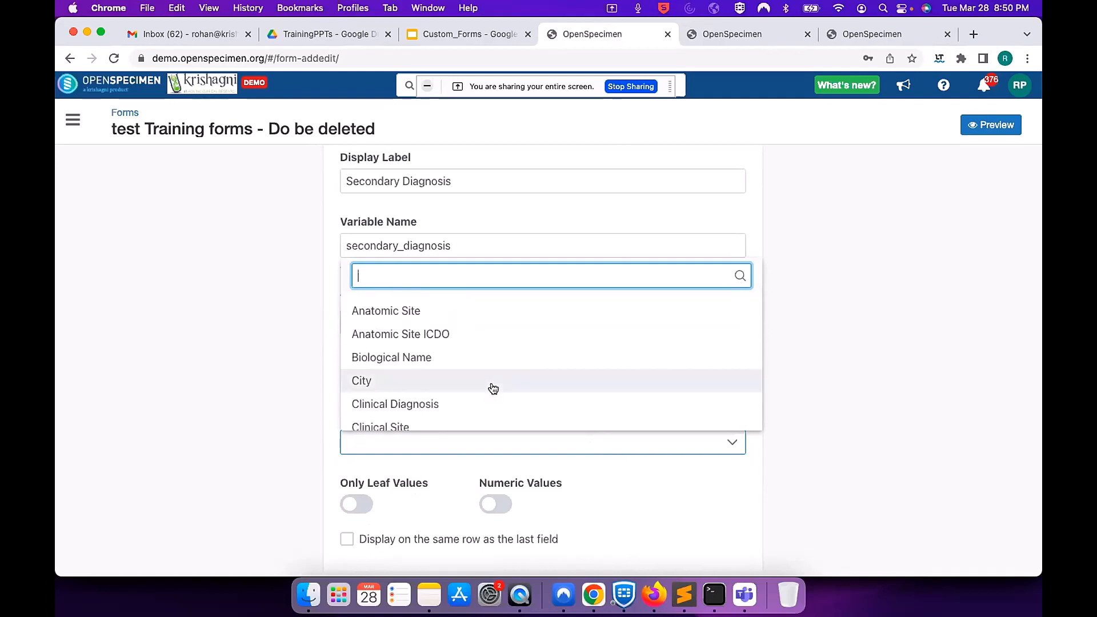
{"action": "left_click", "coordinate": [466, 408]}
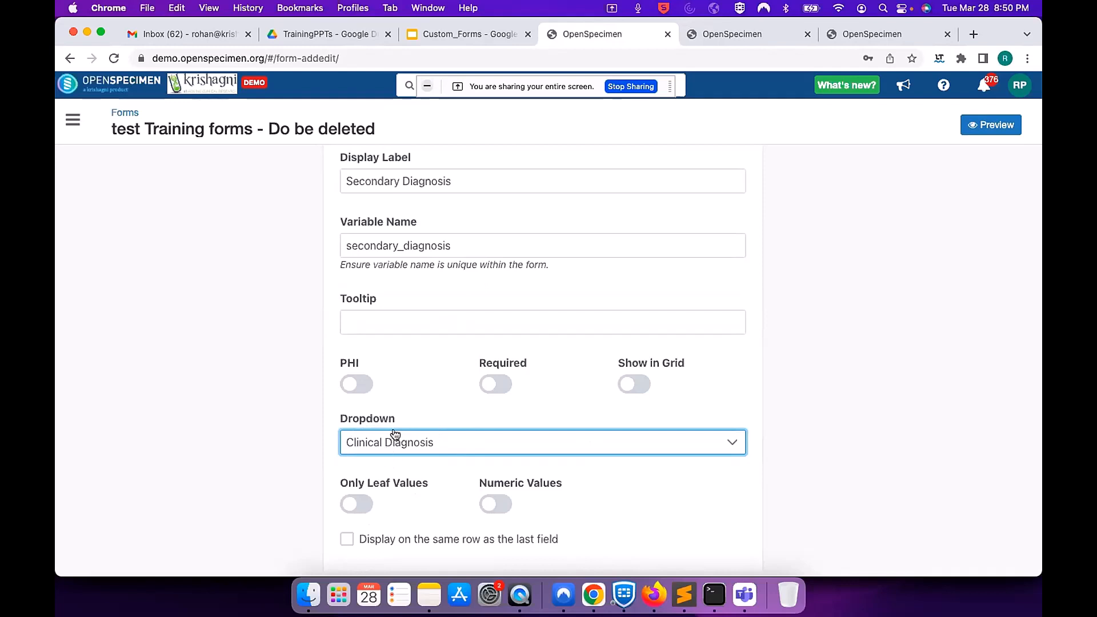
{"action": "scroll", "coordinate": [421, 358], "scroll_direction": "up", "scroll_amount": 3}
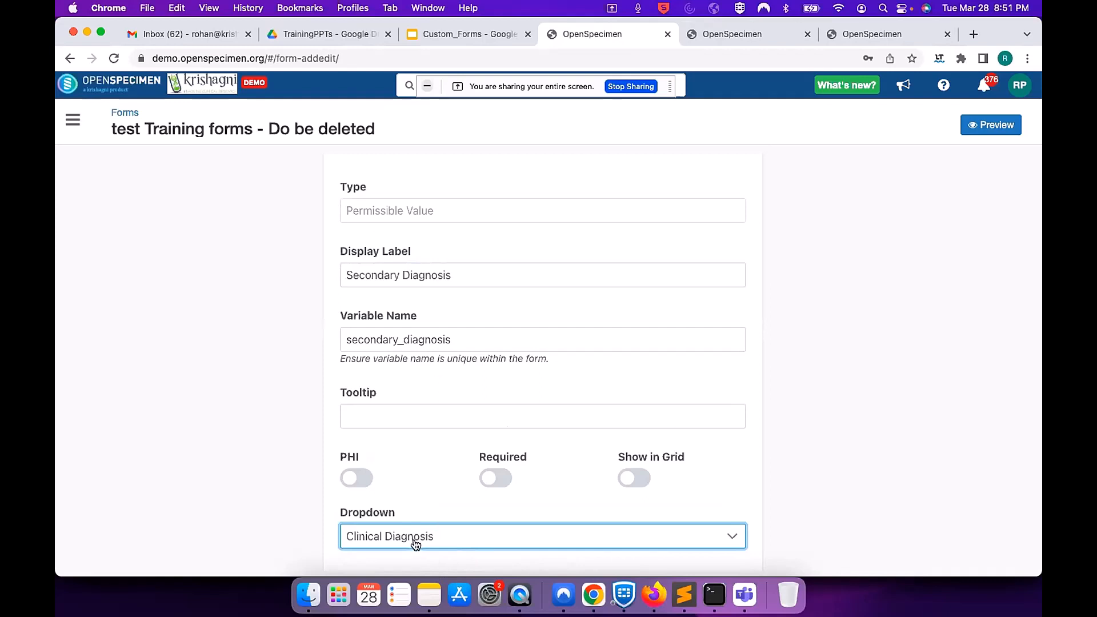
Save the Secondary Diagnosis permissible value field with its remaining options left at their defaults
{"action": "scroll", "coordinate": [453, 354], "scroll_direction": "down", "scroll_amount": 3}
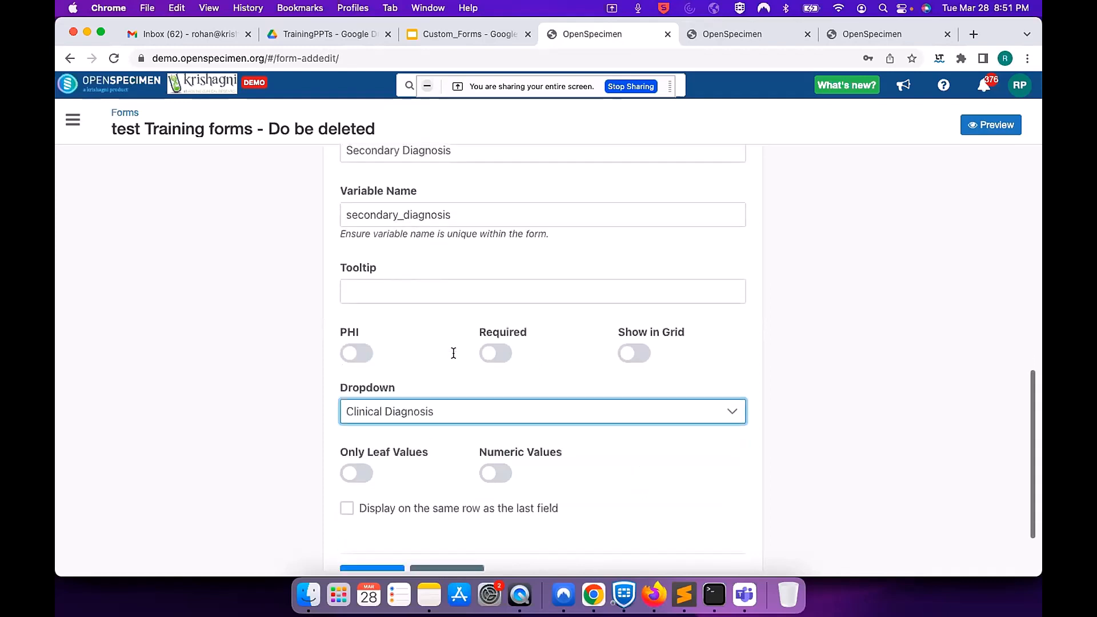
{"action": "scroll", "coordinate": [453, 353], "scroll_direction": "down", "scroll_amount": 1}
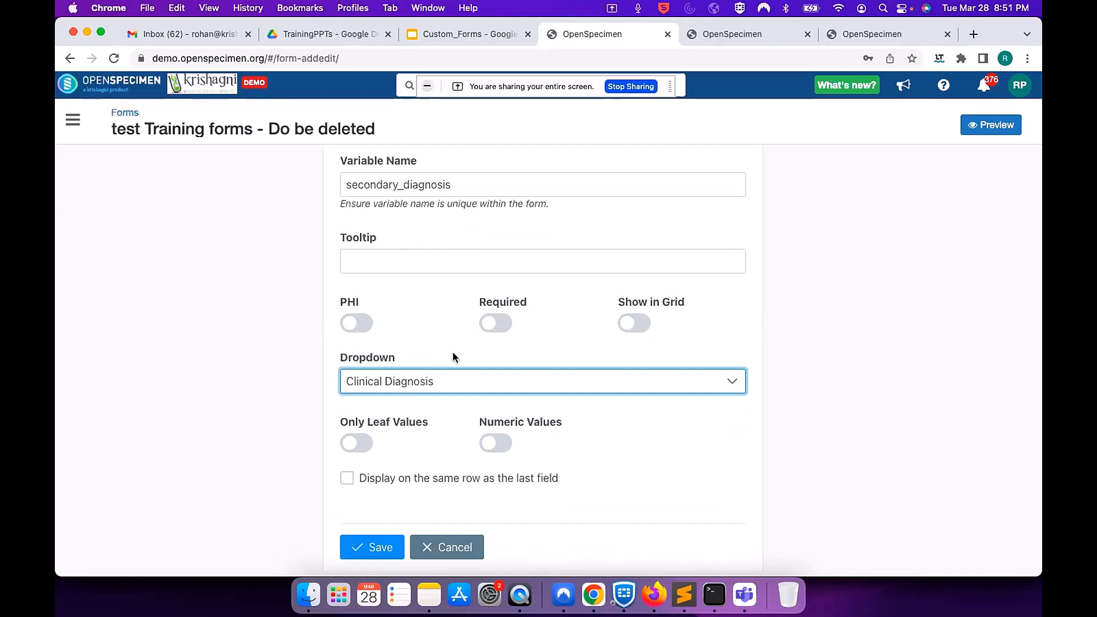
{"action": "scroll", "coordinate": [461, 427], "scroll_direction": "down", "scroll_amount": 1}
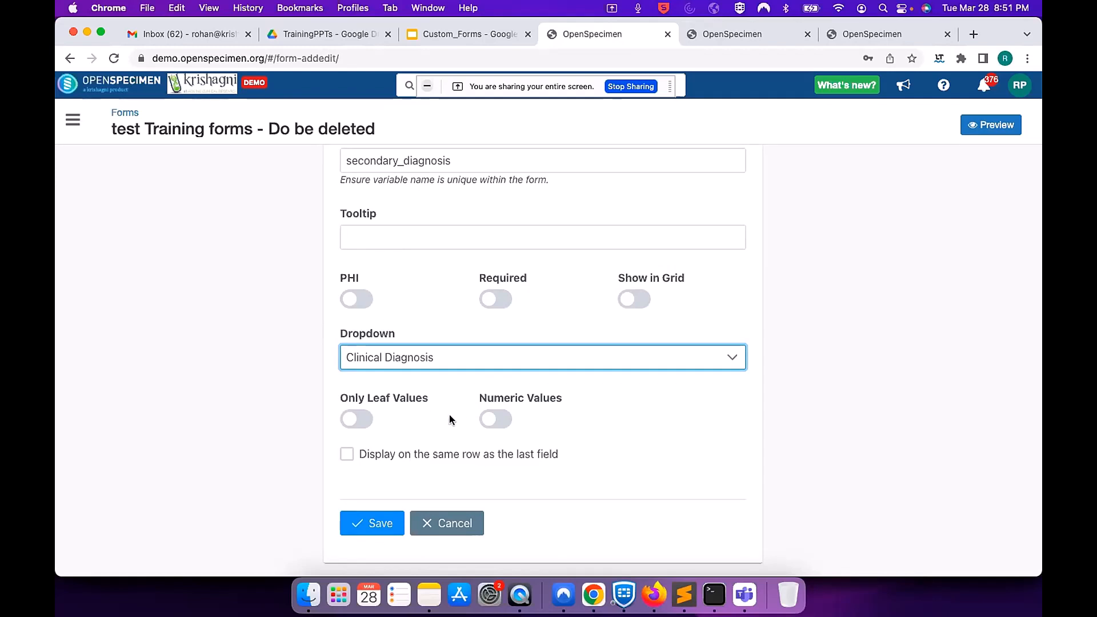
{"action": "left_click", "coordinate": [374, 524]}
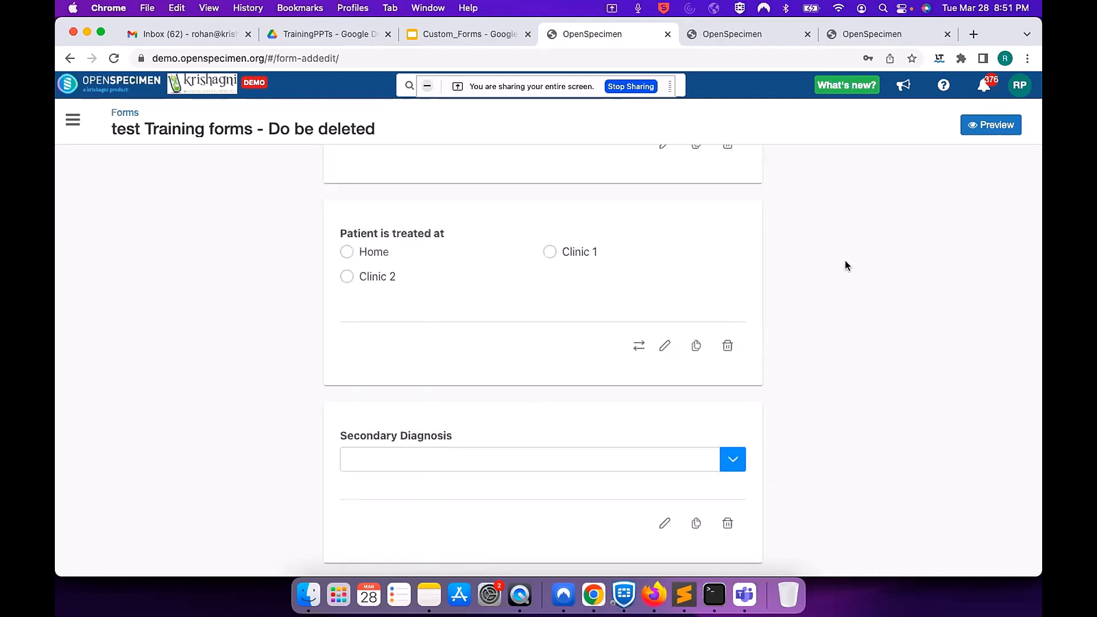
Refresh the test form preview to check the Secondary Diagnosis field, and return to the form editor
{"action": "key", "text": "ctrl+Tab"}
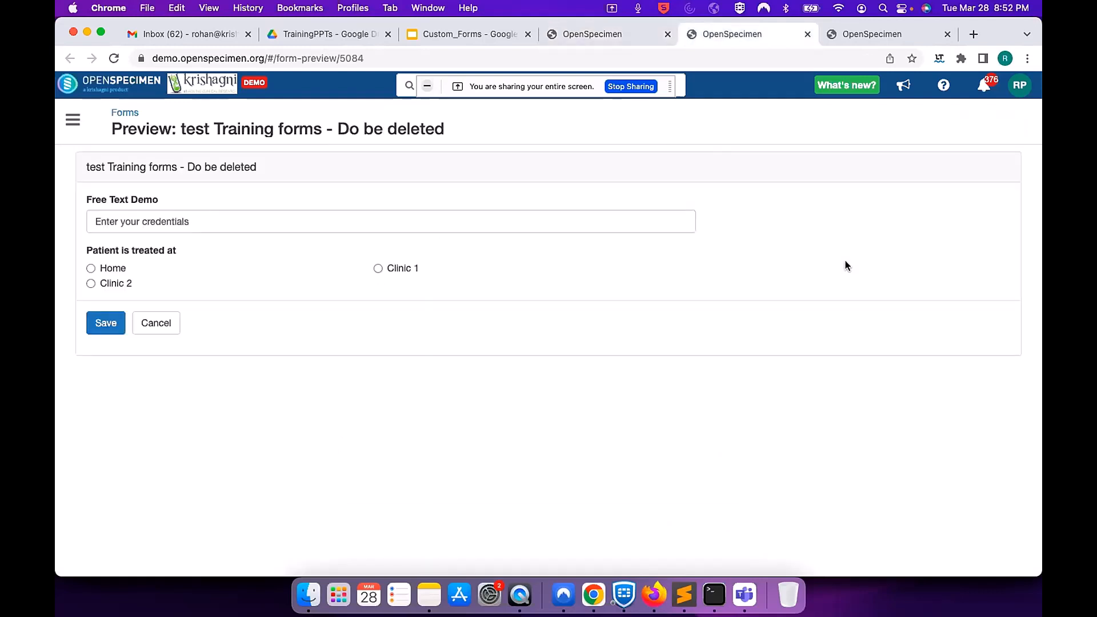
{"action": "key", "text": "super+w"}
{"action": "left_click", "coordinate": [991, 125]}
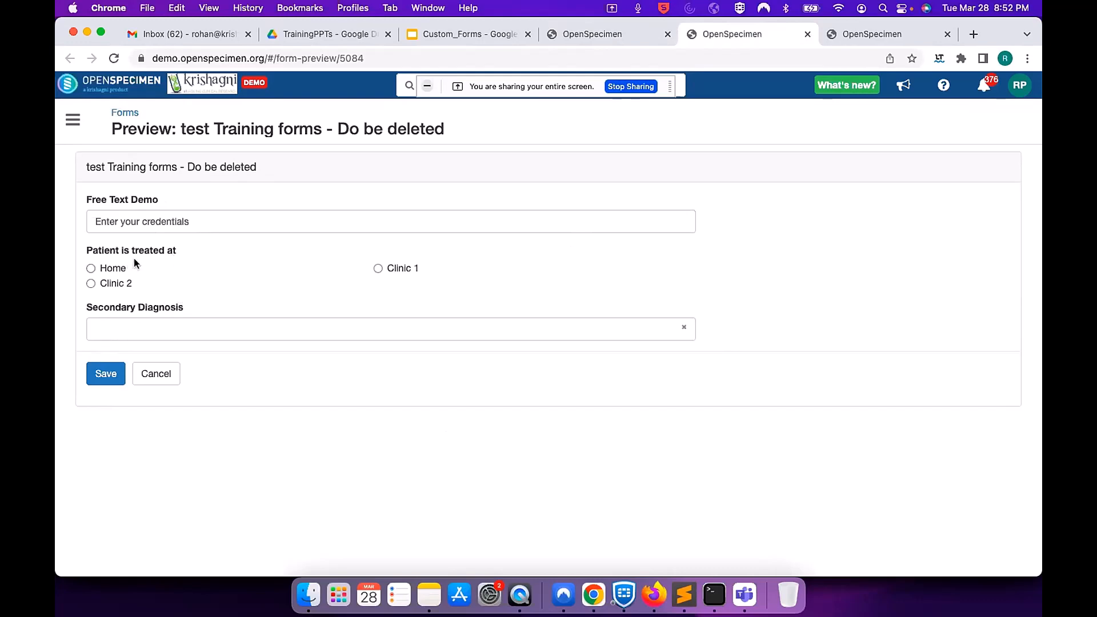
{"action": "key", "text": "super+alt+Left"}
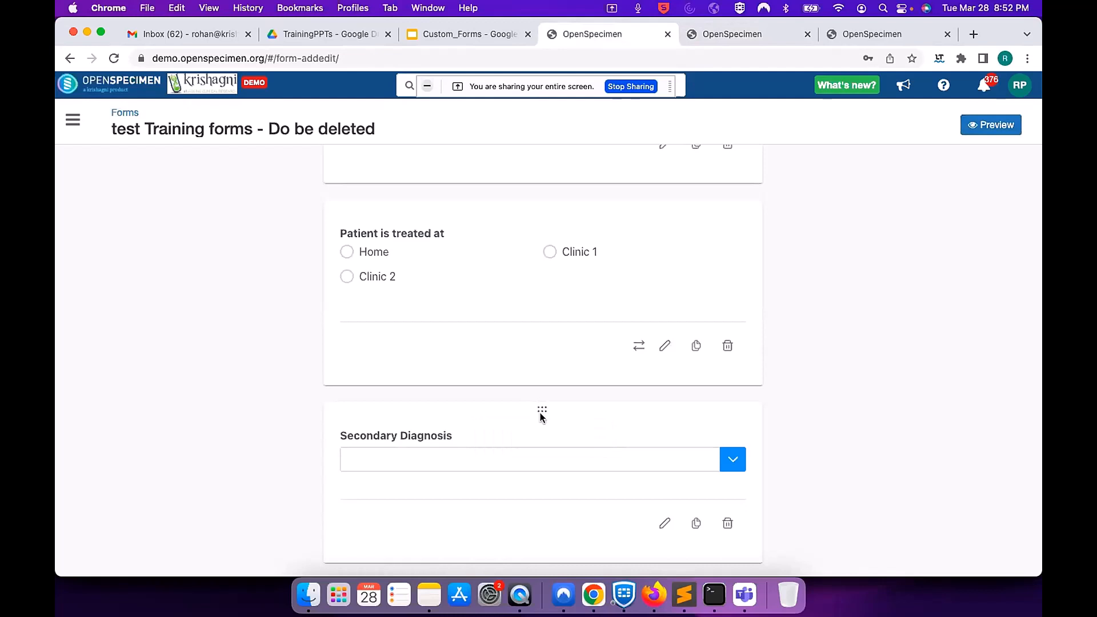
Move the Secondary Diagnosis field above Free Text Demo, preview the new field order, and return to the form editor
{"action": "left_click_drag", "start_coordinate": [540, 412], "coordinate": [532, 184]}
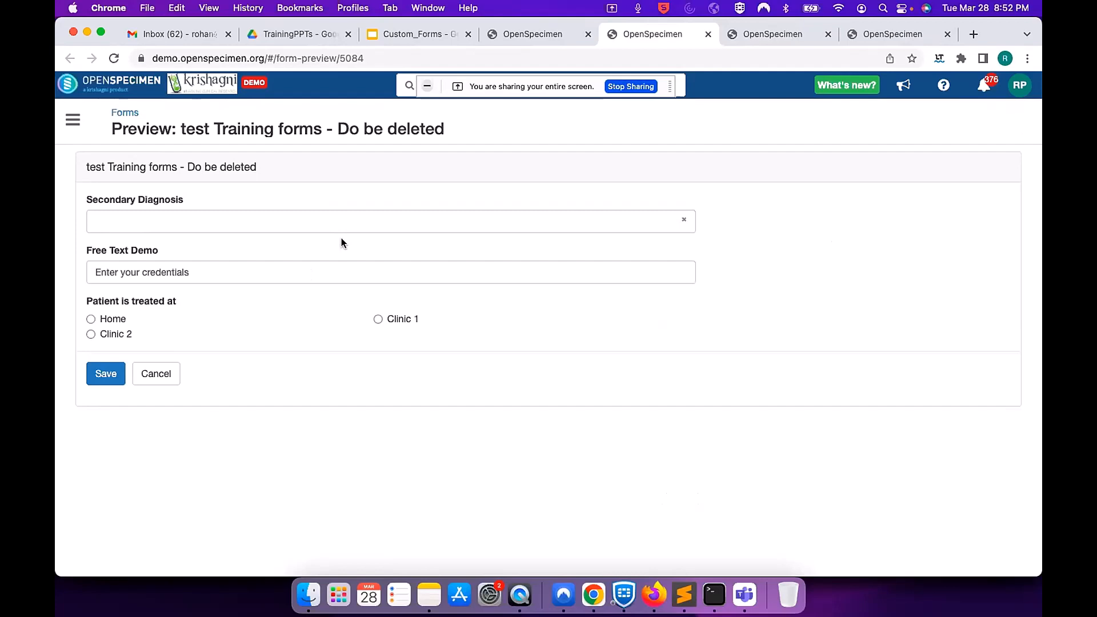
{"action": "key", "text": "ctrl+shift+Tab"}
Add a Subform to the end of the form with the title "Subform demo" and save it
{"action": "scroll", "coordinate": [462, 356], "scroll_direction": "down", "scroll_amount": 5}
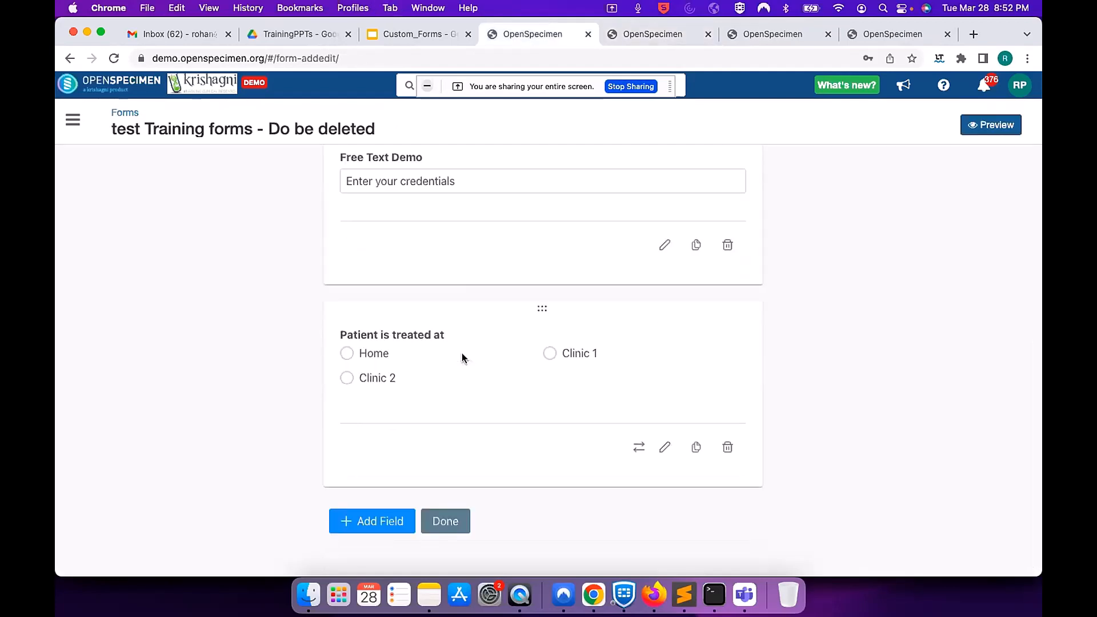
{"action": "left_click", "coordinate": [370, 521]}
{"action": "scroll", "coordinate": [397, 450], "scroll_direction": "down", "scroll_amount": 5}
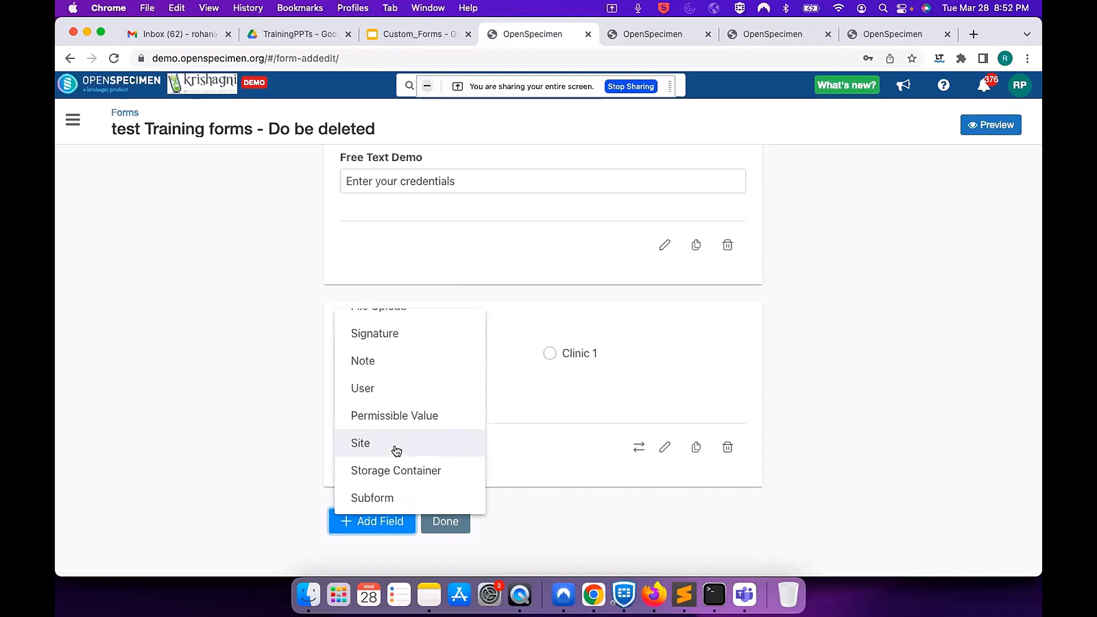
{"action": "left_click", "coordinate": [379, 499]}
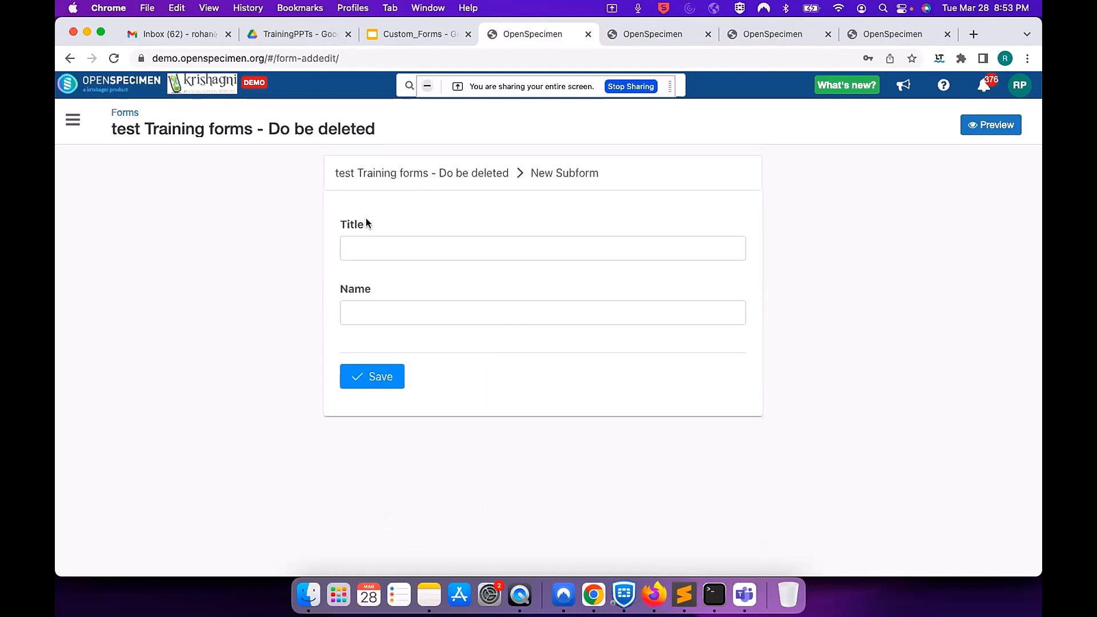
{"action": "left_click", "coordinate": [367, 241]}
{"action": "type", "text": "Subform"}
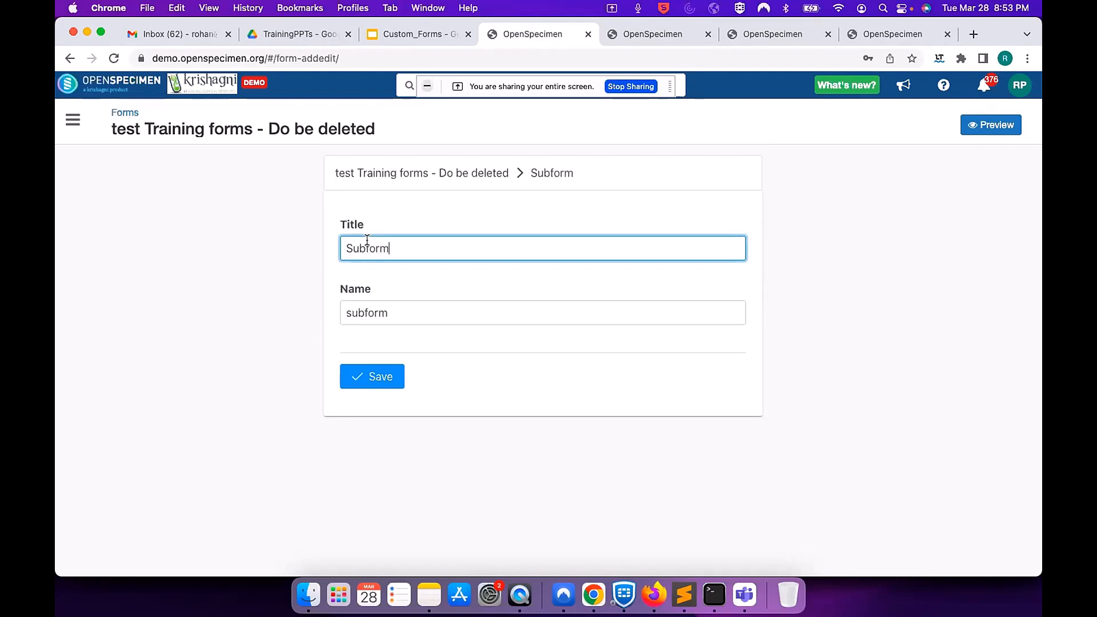
{"action": "type", "text": " demo"}
{"action": "left_click", "coordinate": [370, 375]}
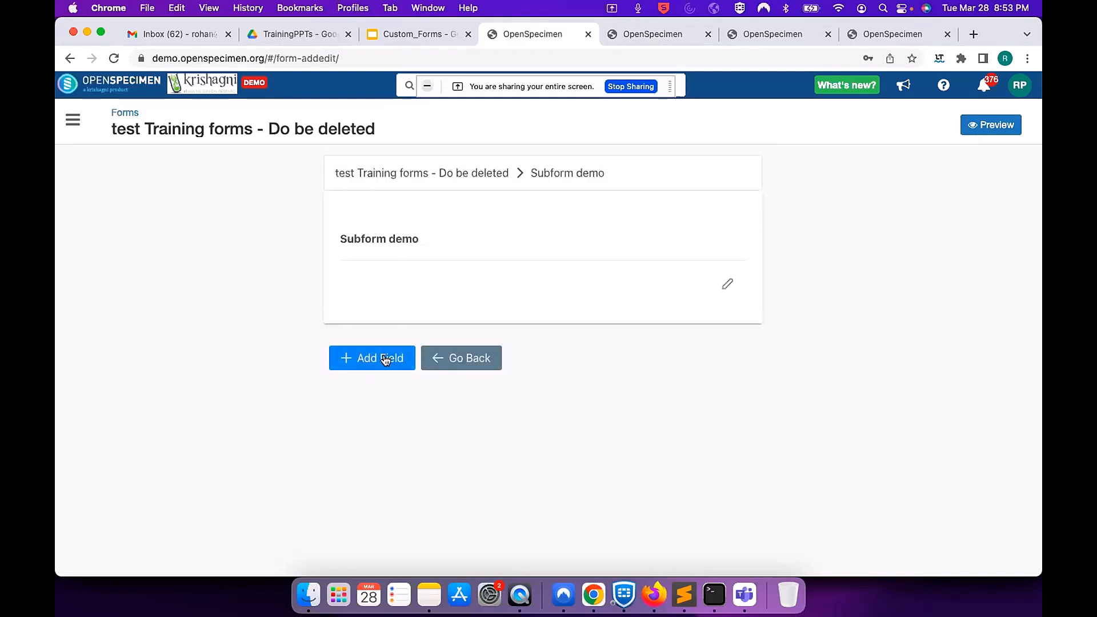
Add a Text Field to the subform with the display label "Test subform free text" and save it
{"action": "left_click", "coordinate": [385, 358]}
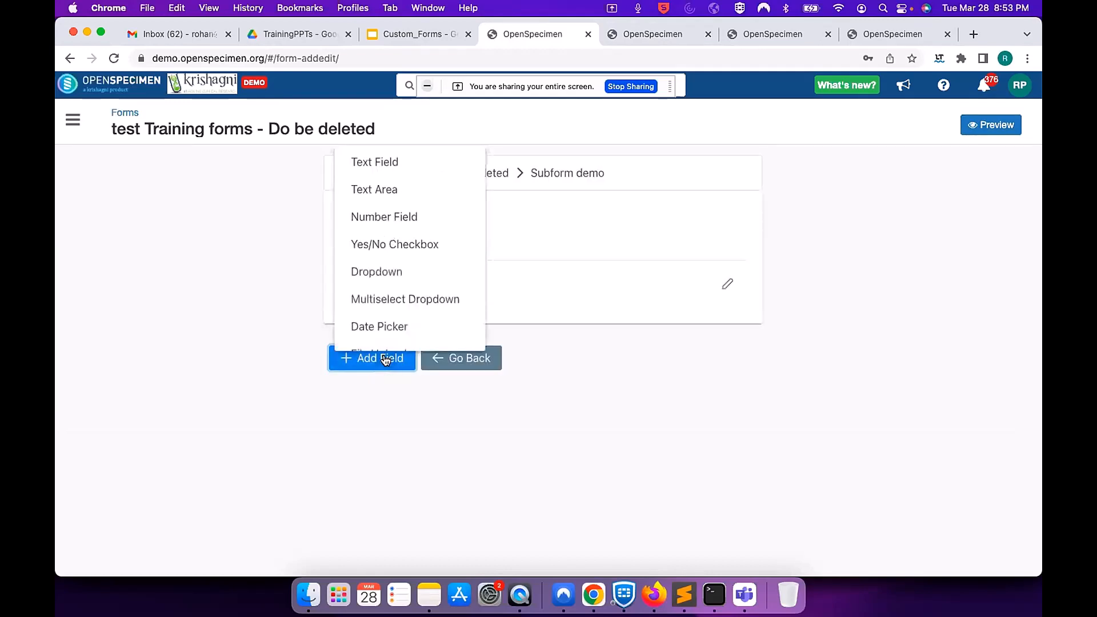
{"action": "scroll", "coordinate": [397, 277], "scroll_direction": "down", "scroll_amount": 5}
{"action": "scroll", "coordinate": [398, 279], "scroll_direction": "up", "scroll_amount": 5}
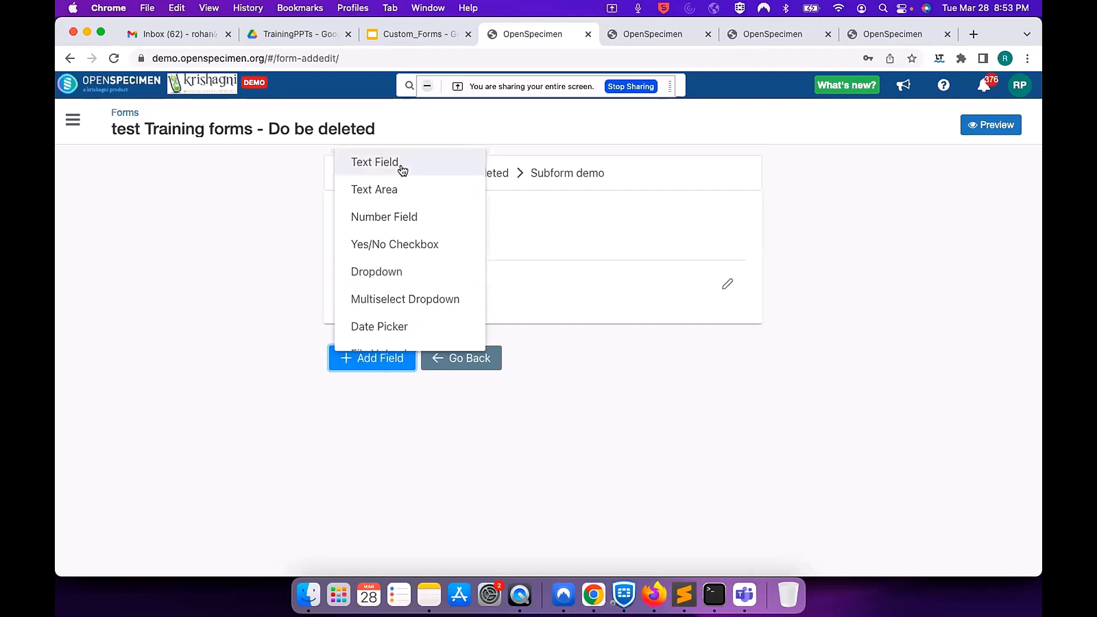
{"action": "left_click", "coordinate": [403, 166]}
{"action": "scroll", "coordinate": [404, 342], "scroll_direction": "down", "scroll_amount": 2}
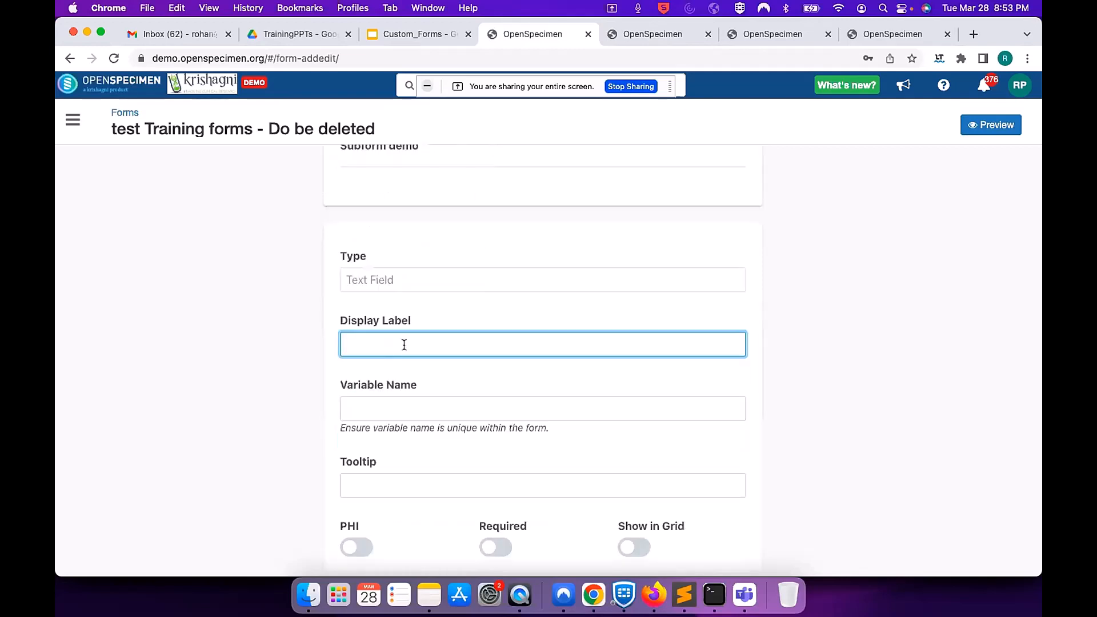
{"action": "type", "text": "Test sub"}
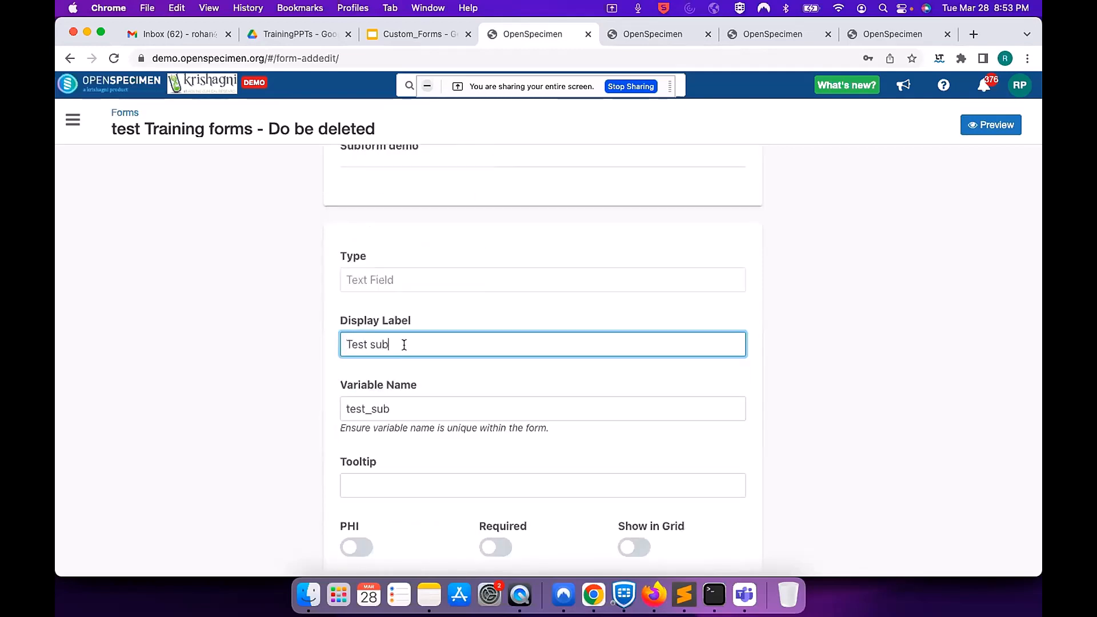
{"action": "type", "text": "form free text"}
{"action": "scroll", "coordinate": [393, 428], "scroll_direction": "down", "scroll_amount": 3}
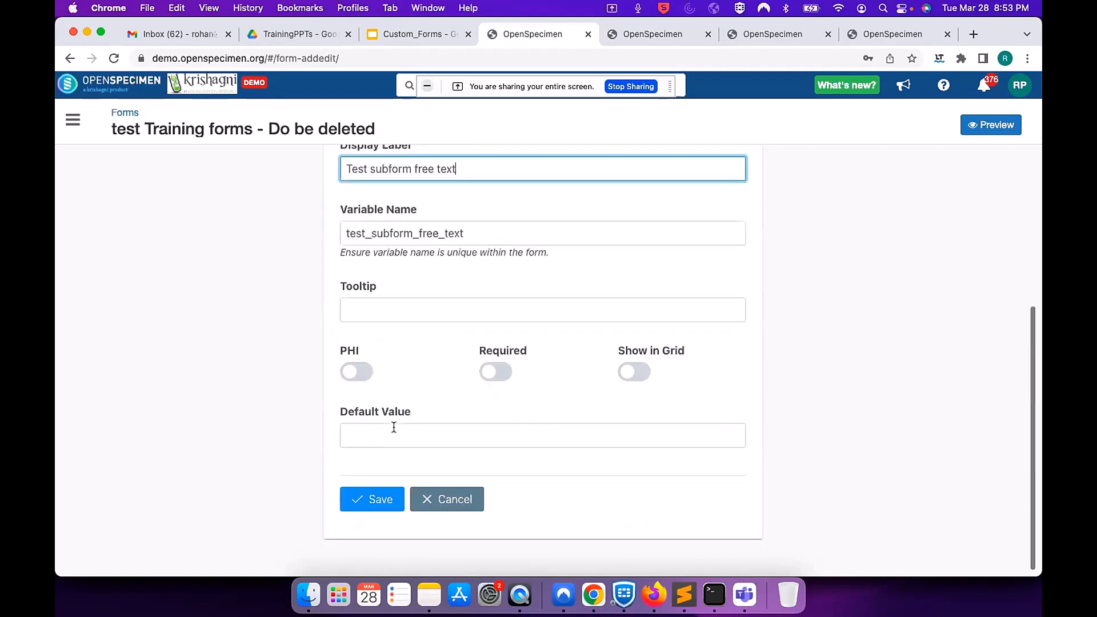
{"action": "left_click", "coordinate": [380, 502]}
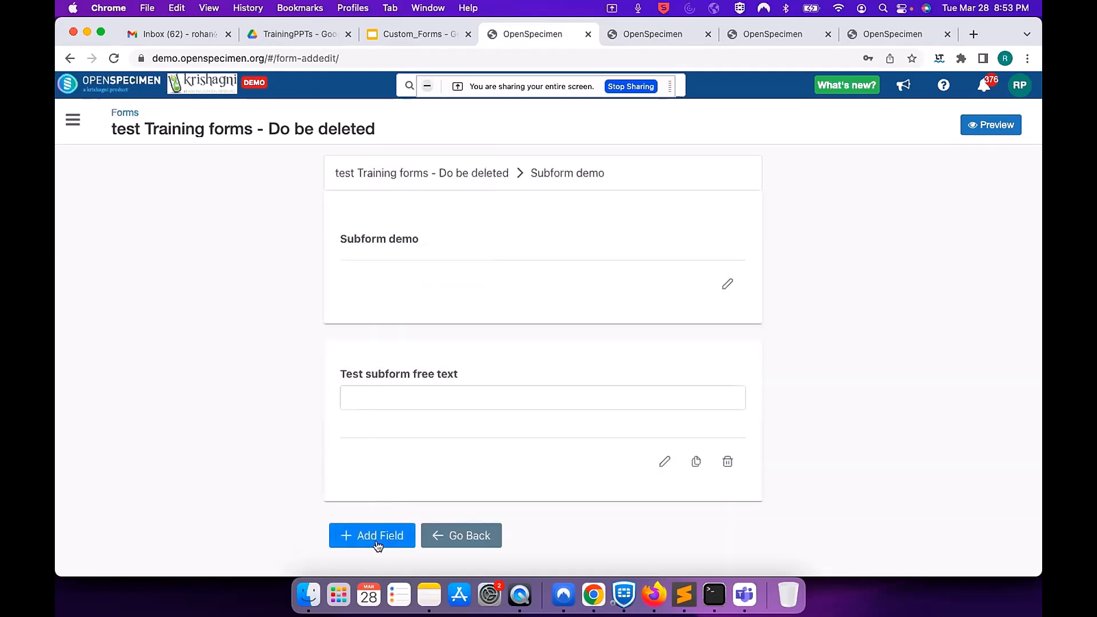
Add a Dropdown field to the subform with the display label "Dropdown Demo"
{"action": "left_click", "coordinate": [376, 542]}
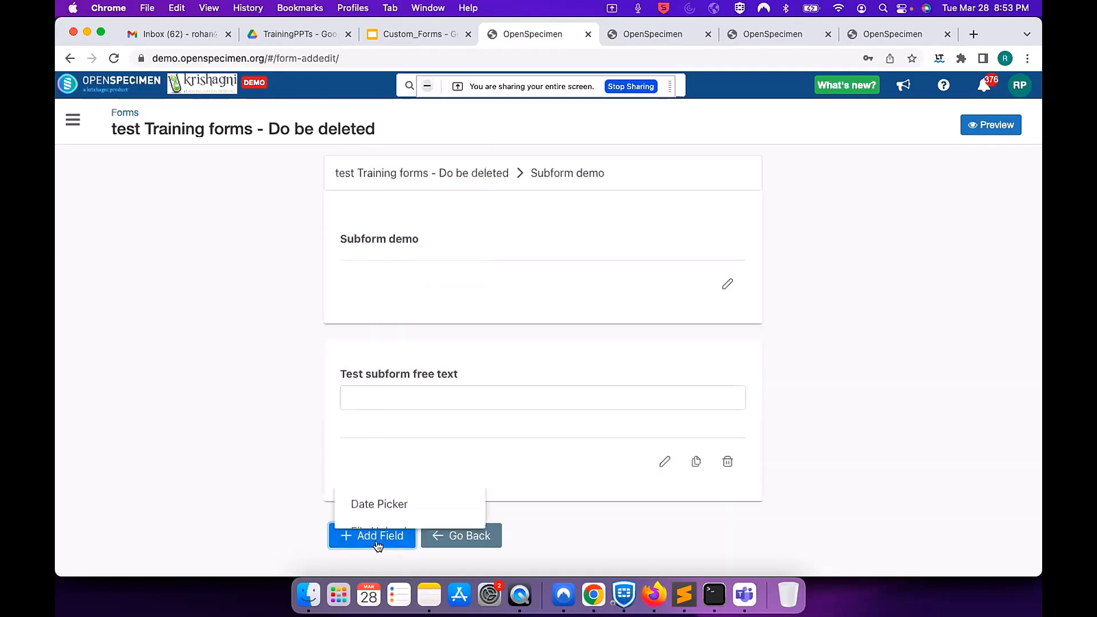
{"action": "left_click", "coordinate": [428, 451]}
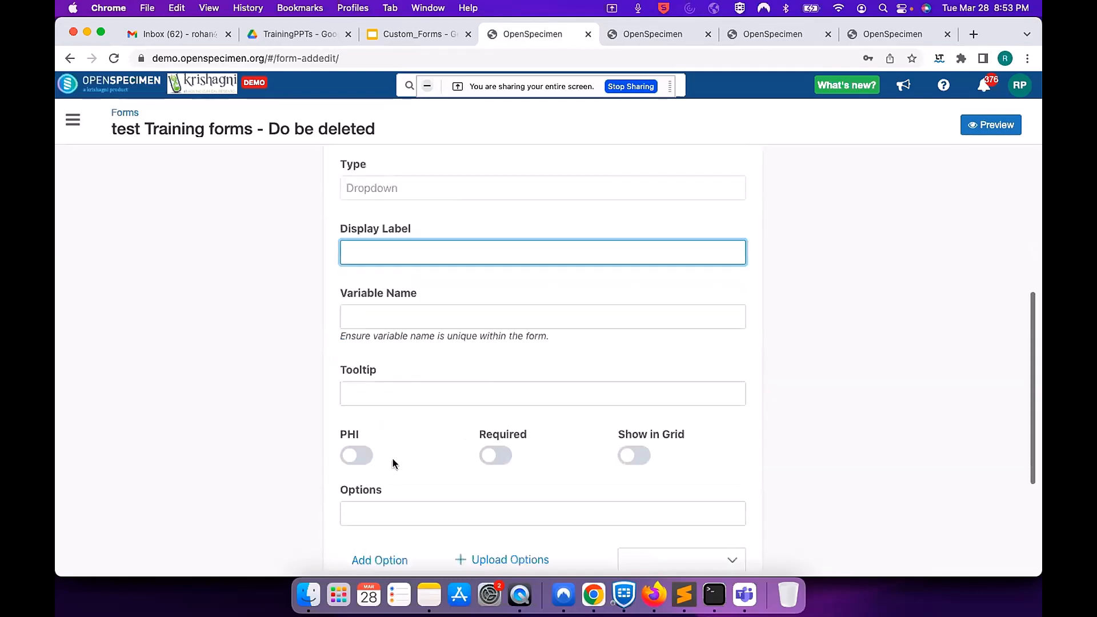
{"action": "type", "text": "Dro"}
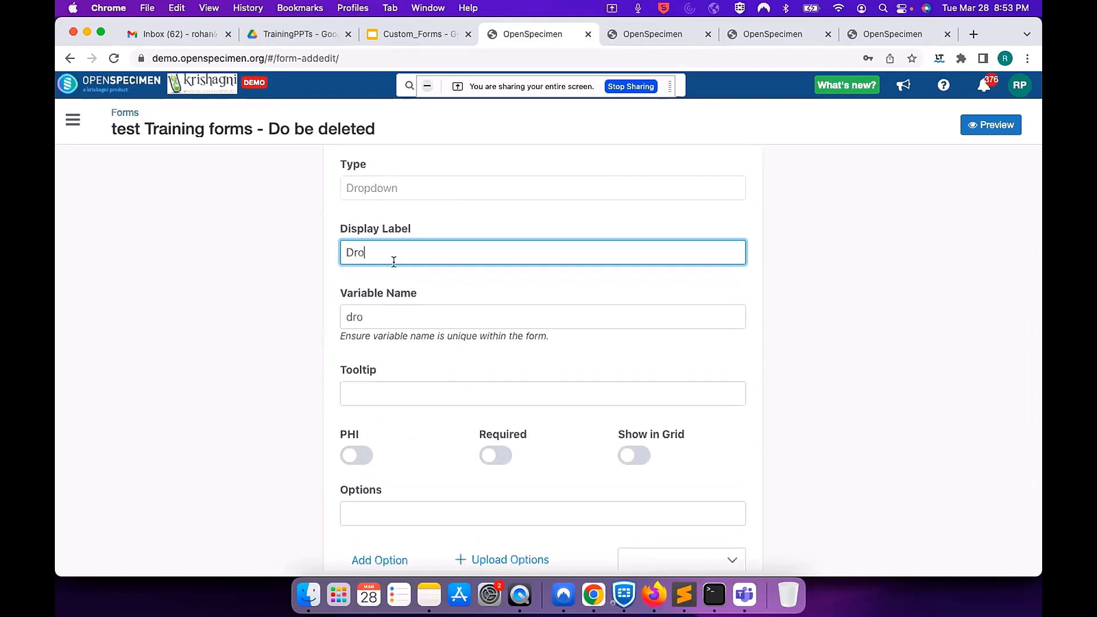
{"action": "type", "text": "pdown Demo"}
{"action": "scroll", "coordinate": [427, 289], "scroll_direction": "down", "scroll_amount": 5}
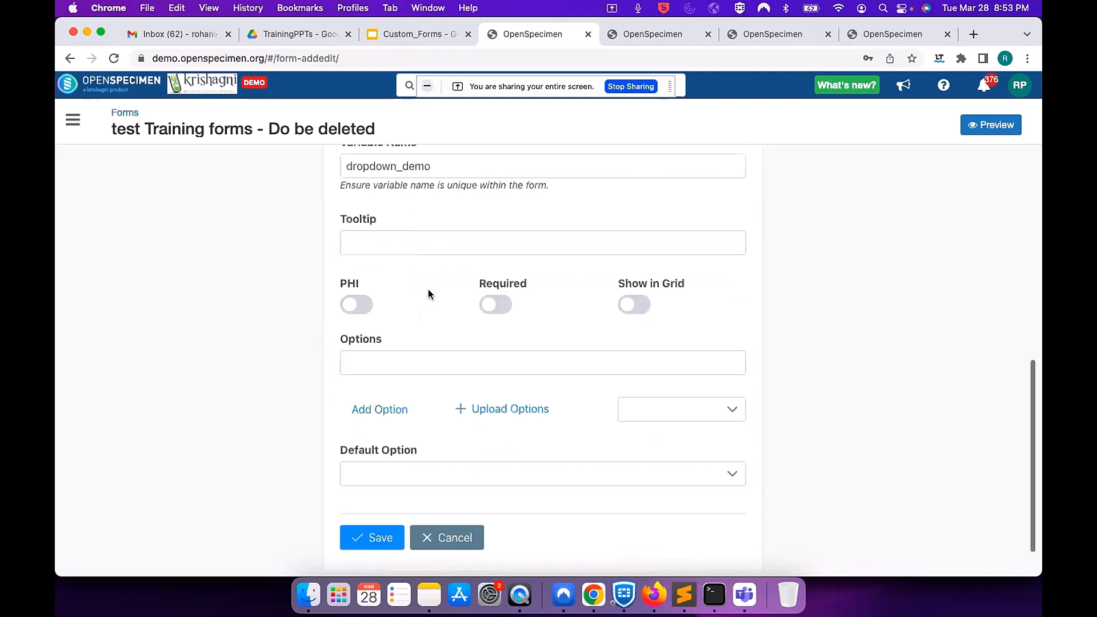
Give the Dropdown Demo field the options "Value 1" and "Value 2", and save the field
{"action": "left_click", "coordinate": [373, 370]}
{"action": "type", "text": "Value 1"}
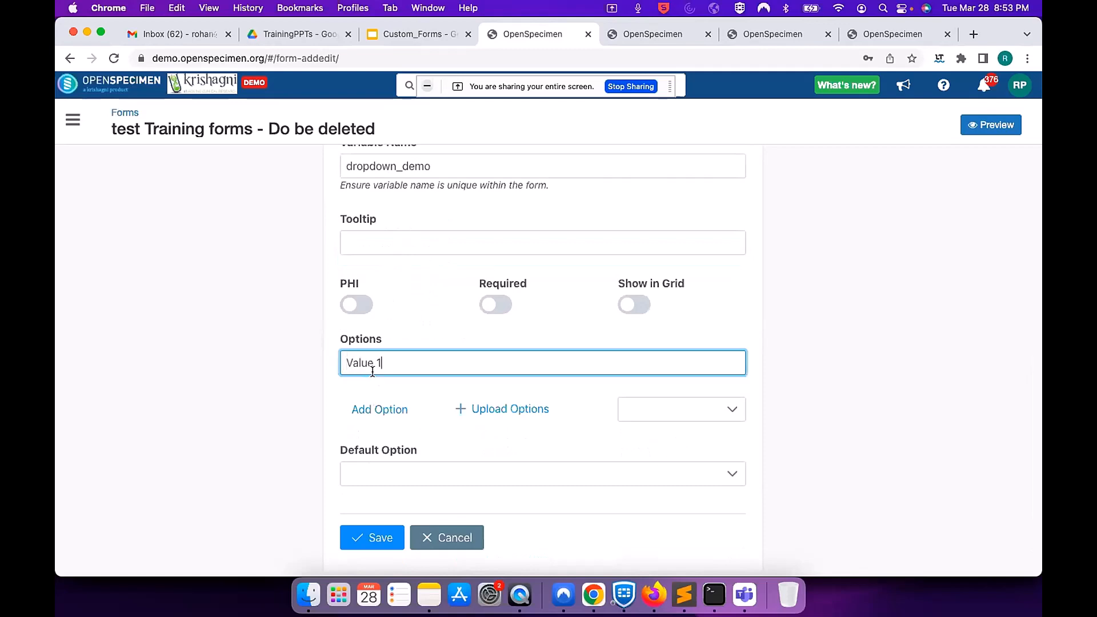
{"action": "key", "text": "Return"}
{"action": "left_click", "coordinate": [380, 389]}
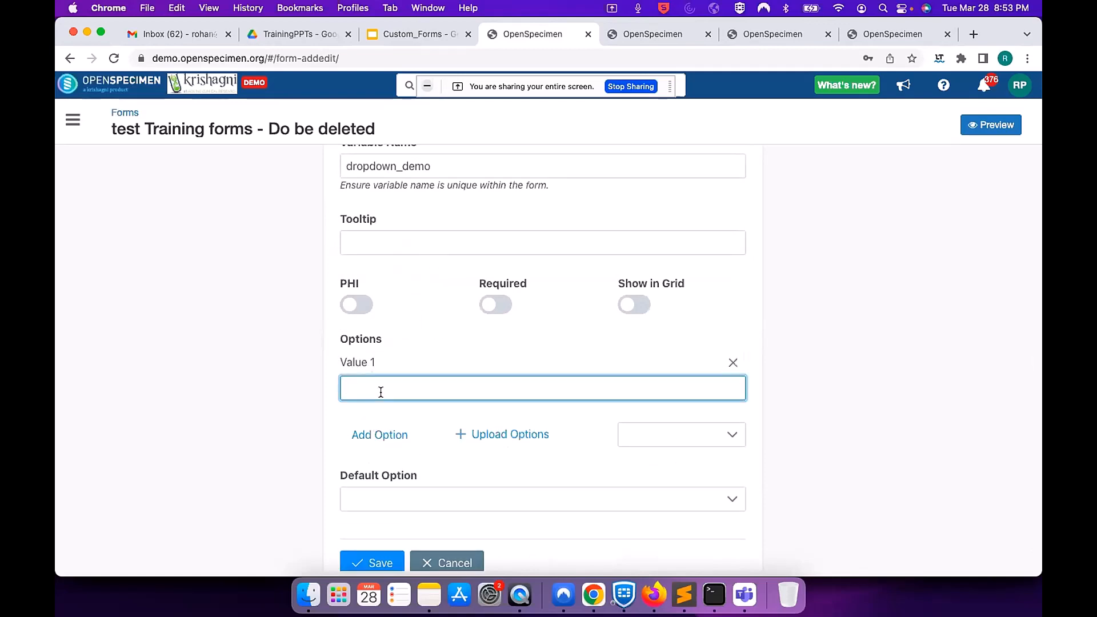
{"action": "type", "text": "al"}
{"action": "key", "text": "BackSpace"}
{"action": "key", "text": "BackSpace"}
{"action": "type", "text": "Value 2"}
{"action": "scroll", "coordinate": [448, 479], "scroll_direction": "down", "scroll_amount": 2}
{"action": "left_click", "coordinate": [386, 506]}
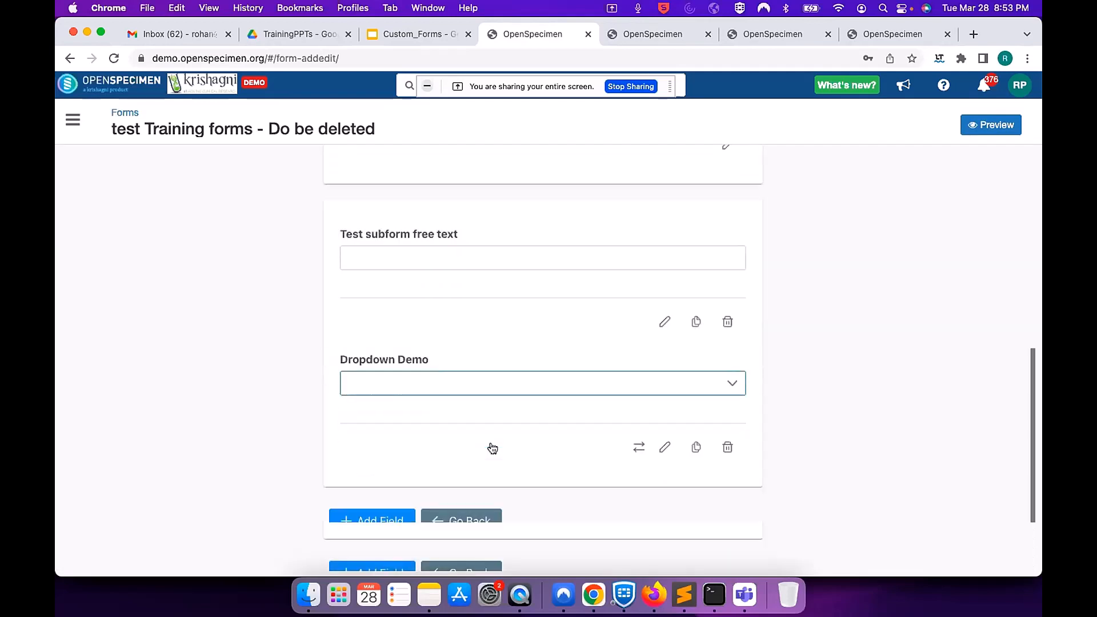
Return to the main form and examine the Subform demo's free text and dropdown columns
{"action": "scroll", "coordinate": [457, 520], "scroll_direction": "up", "scroll_amount": 10}
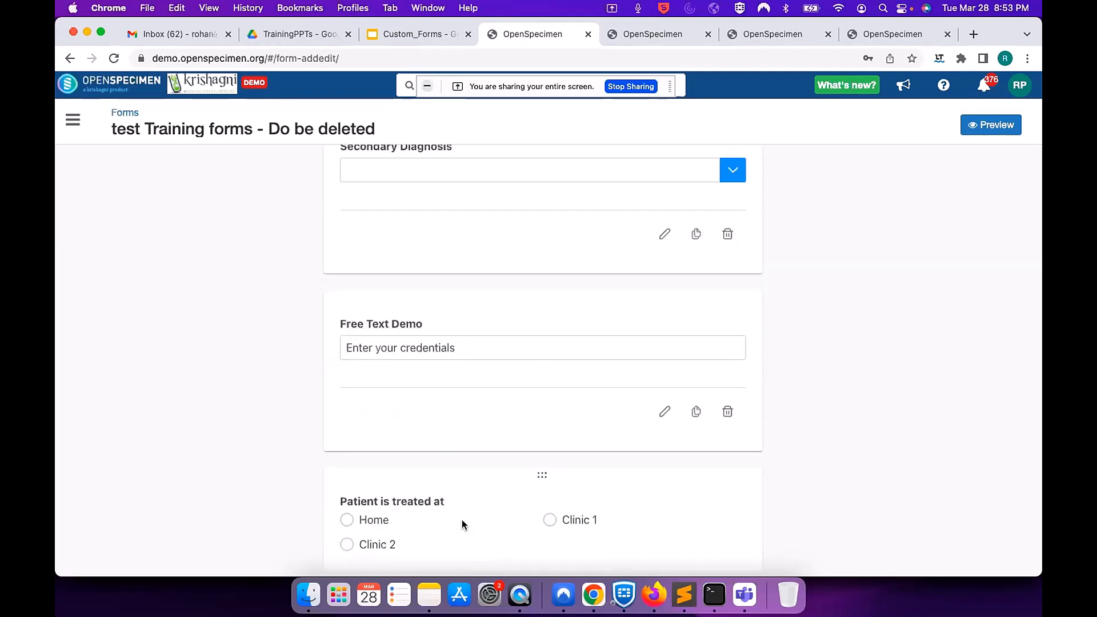
{"action": "scroll", "coordinate": [462, 520], "scroll_direction": "down", "scroll_amount": 10}
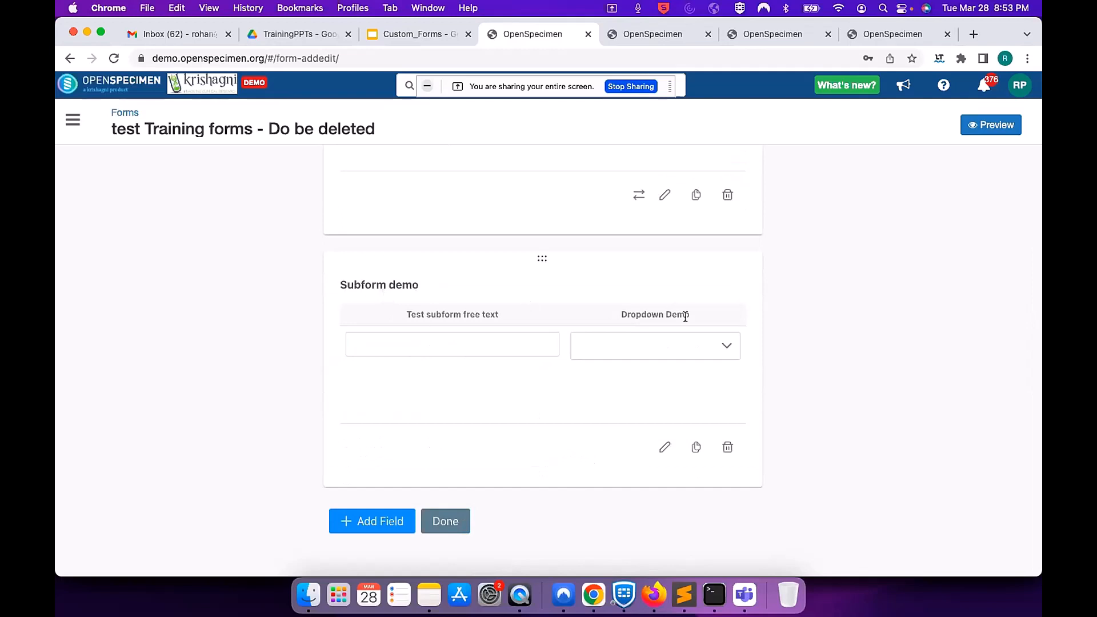
{"action": "left_click", "coordinate": [472, 346]}
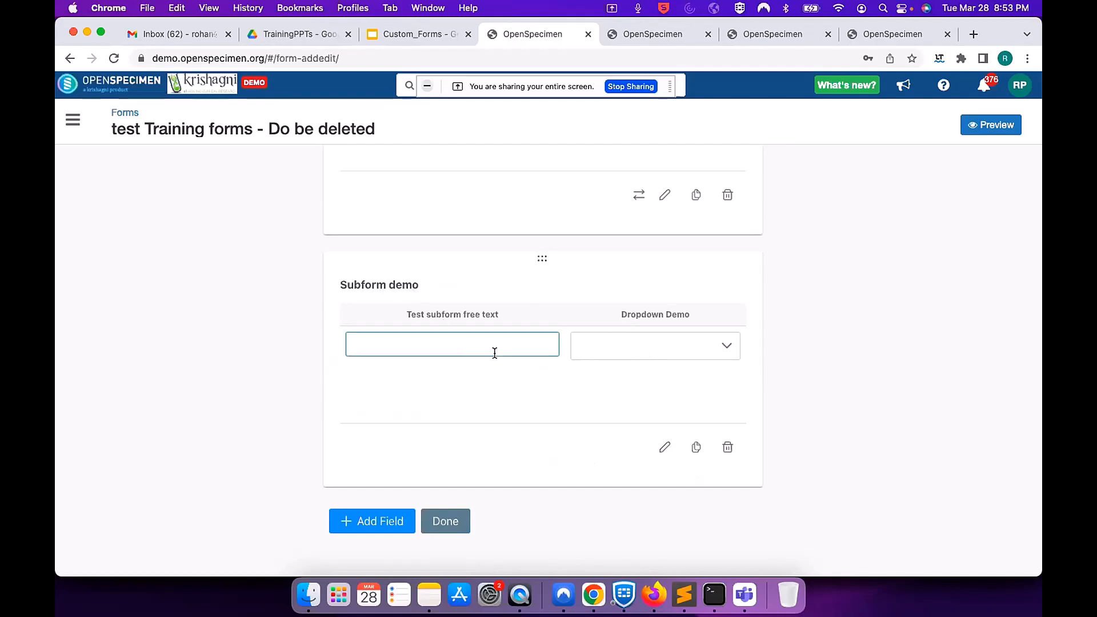
{"action": "left_click", "coordinate": [486, 346]}
{"action": "left_click", "coordinate": [609, 341]}
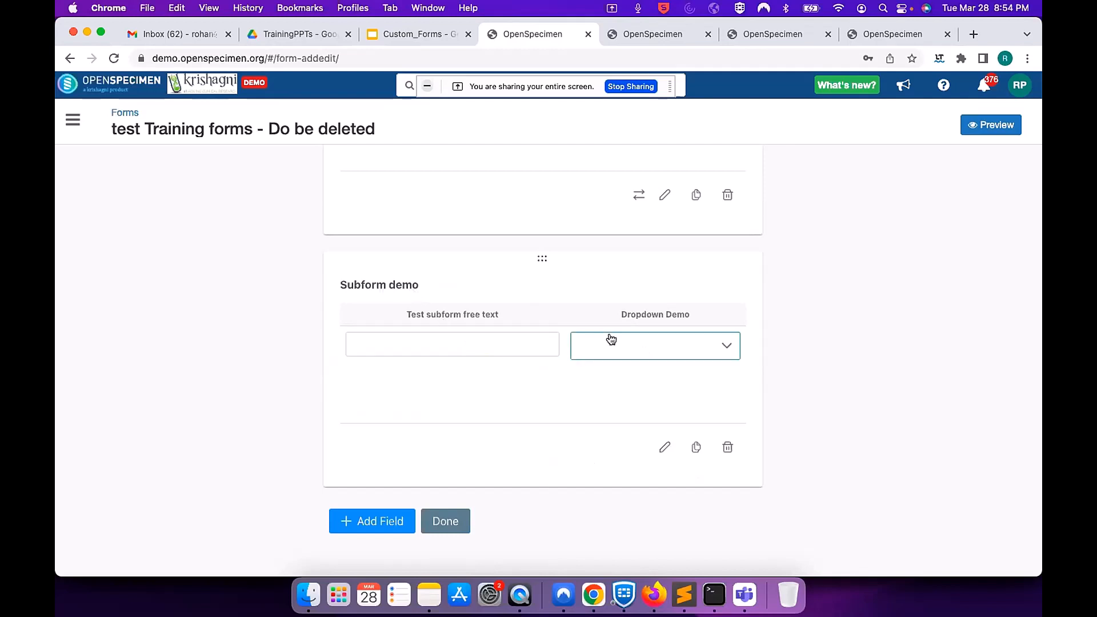
{"action": "left_click", "coordinate": [786, 330]}
Examine the chronic diseases subform in the Training Form - Do not touch preview, and return to the test form editor
{"action": "left_click", "coordinate": [894, 29]}
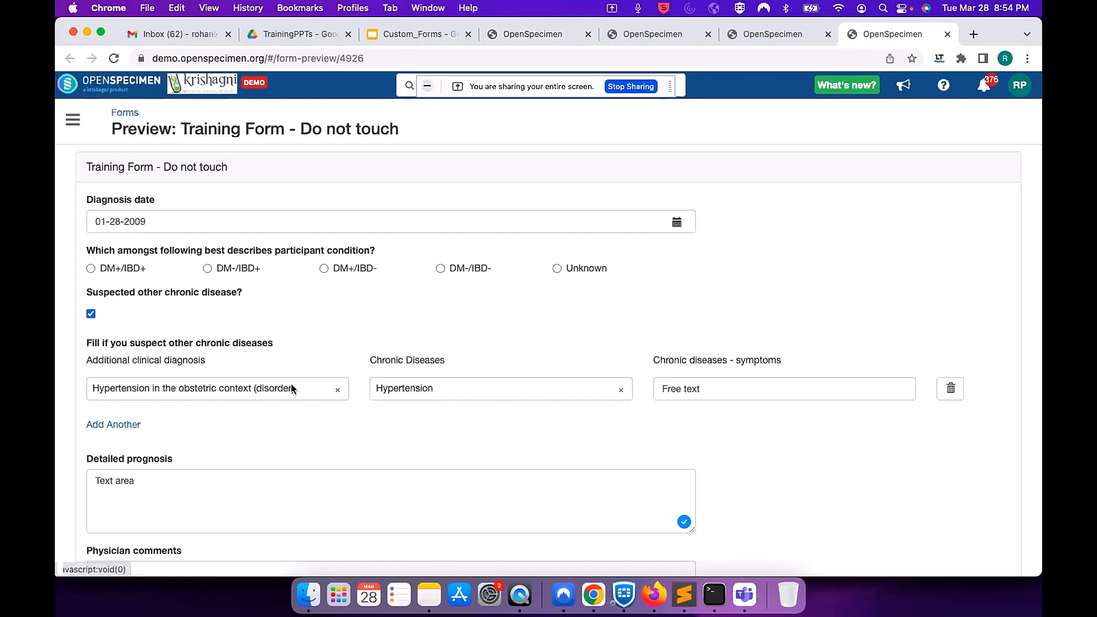
{"action": "key", "text": "ctrl+shift+Tab"}
{"action": "key", "text": "ctrl+shift+Tab"}
{"action": "key", "text": "ctrl+shift+Tab"}
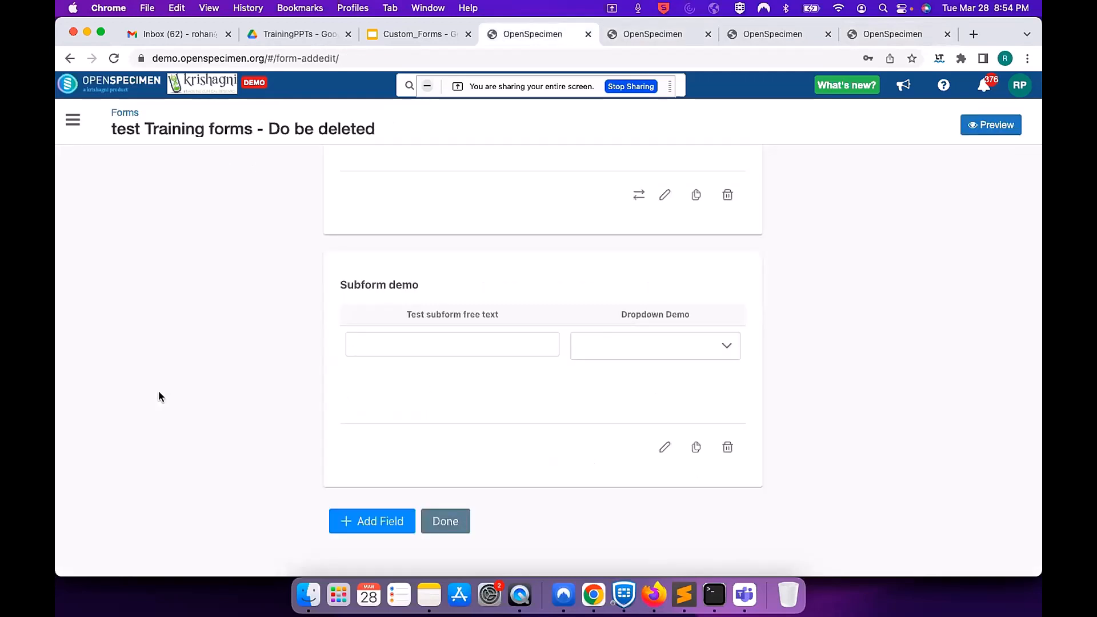
Finish editing the test form and open its associations from the forms list
{"action": "left_click", "coordinate": [455, 527]}
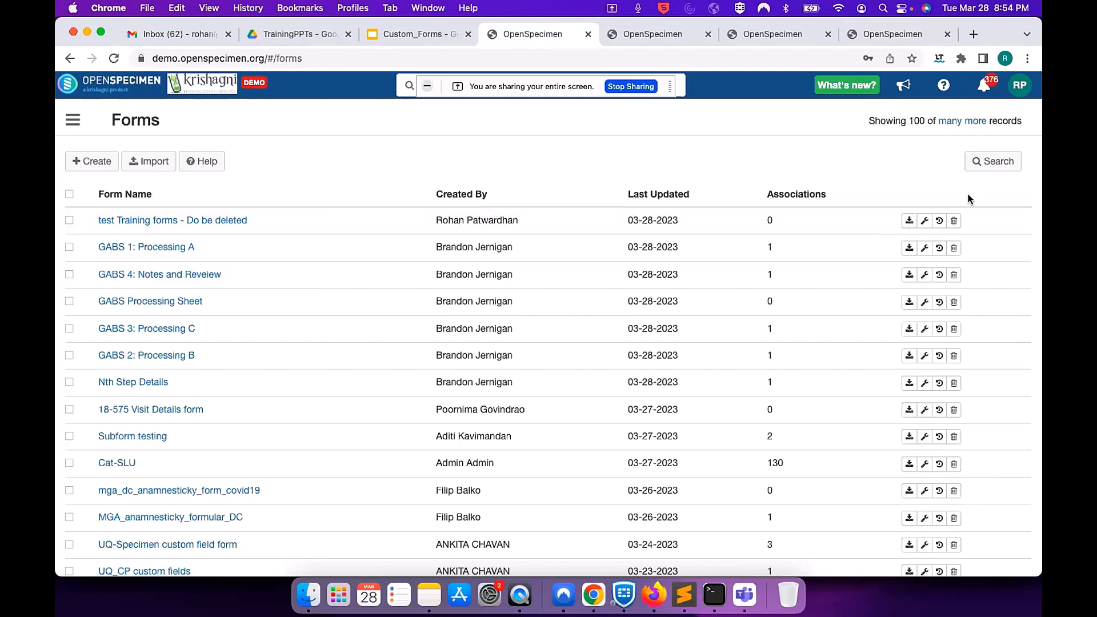
{"action": "left_click", "coordinate": [921, 225]}
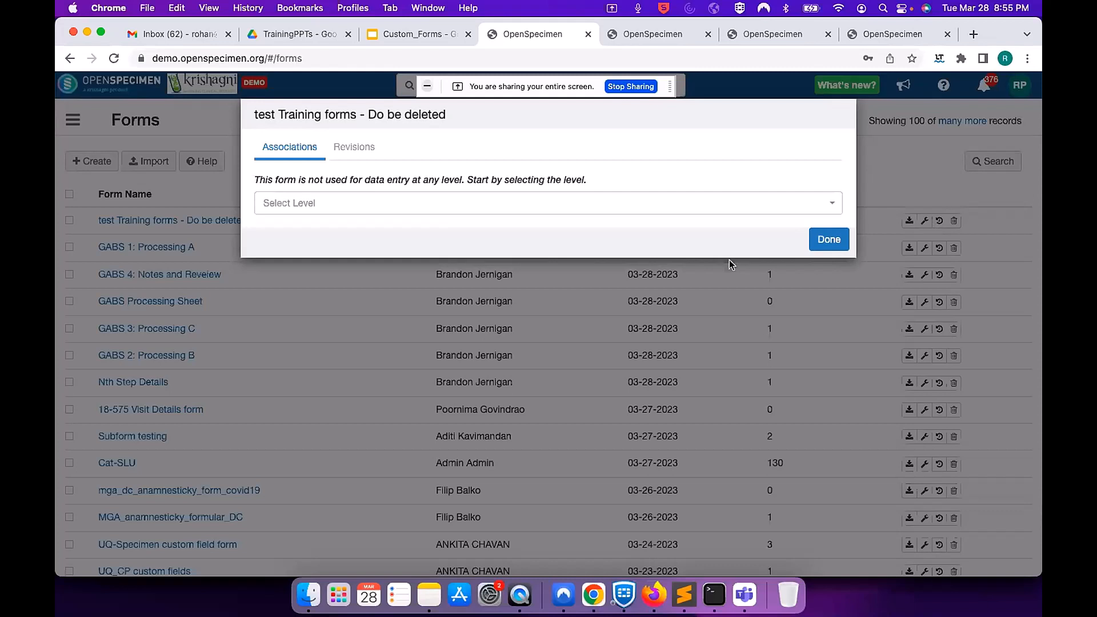
Examine the levels available for associating the form, from Collection Protocol Custom Fields through Visit Forms
{"action": "left_click", "coordinate": [655, 201]}
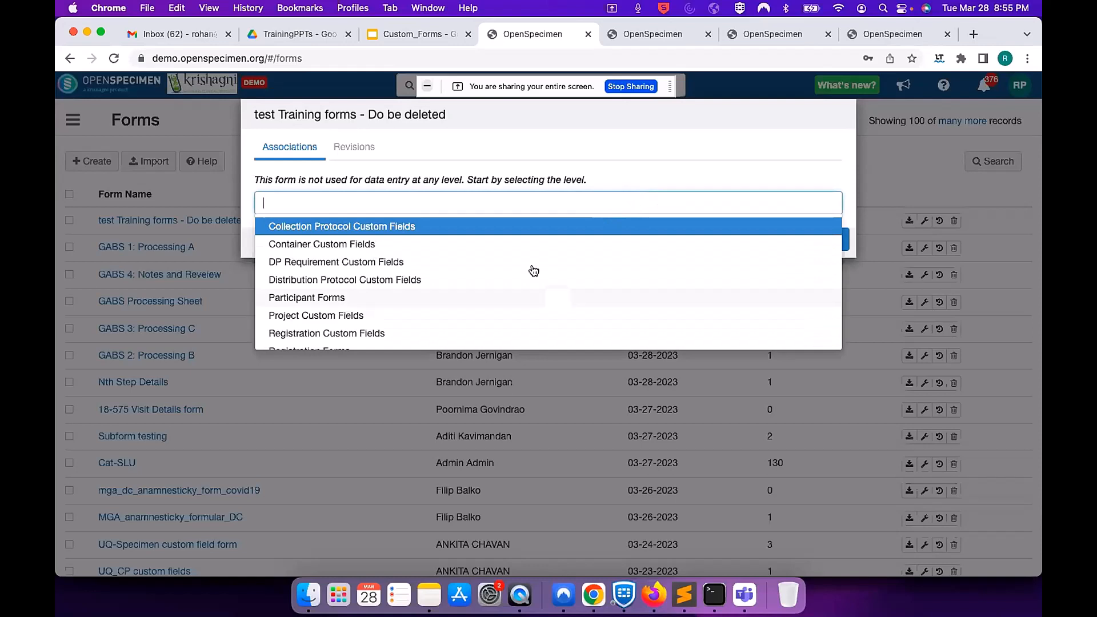
{"action": "left_click", "coordinate": [534, 159]}
{"action": "left_click", "coordinate": [502, 206]}
{"action": "scroll", "coordinate": [400, 293], "scroll_direction": "down", "scroll_amount": 1}
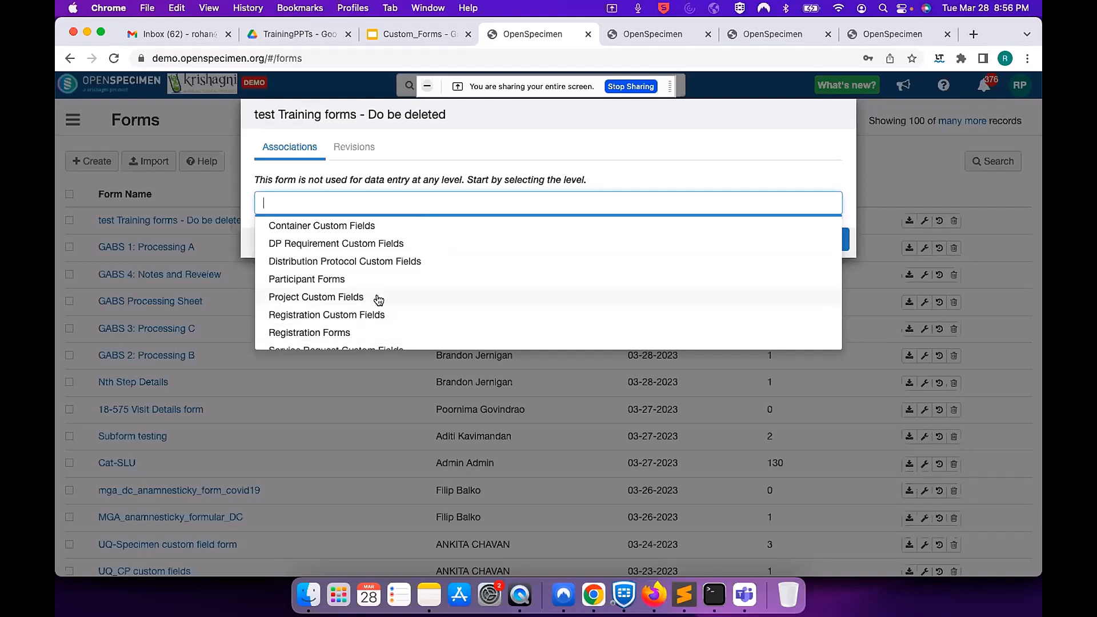
{"action": "scroll", "coordinate": [378, 297], "scroll_direction": "down", "scroll_amount": 1}
{"action": "scroll", "coordinate": [378, 297], "scroll_direction": "down", "scroll_amount": 2}
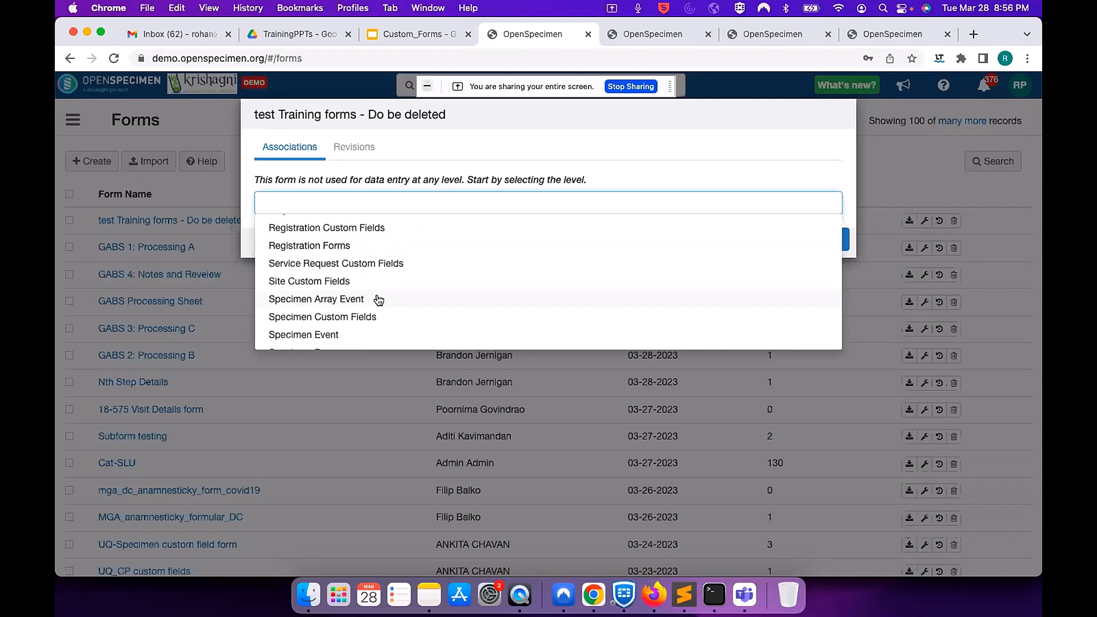
{"action": "scroll", "coordinate": [379, 299], "scroll_direction": "down", "scroll_amount": 1}
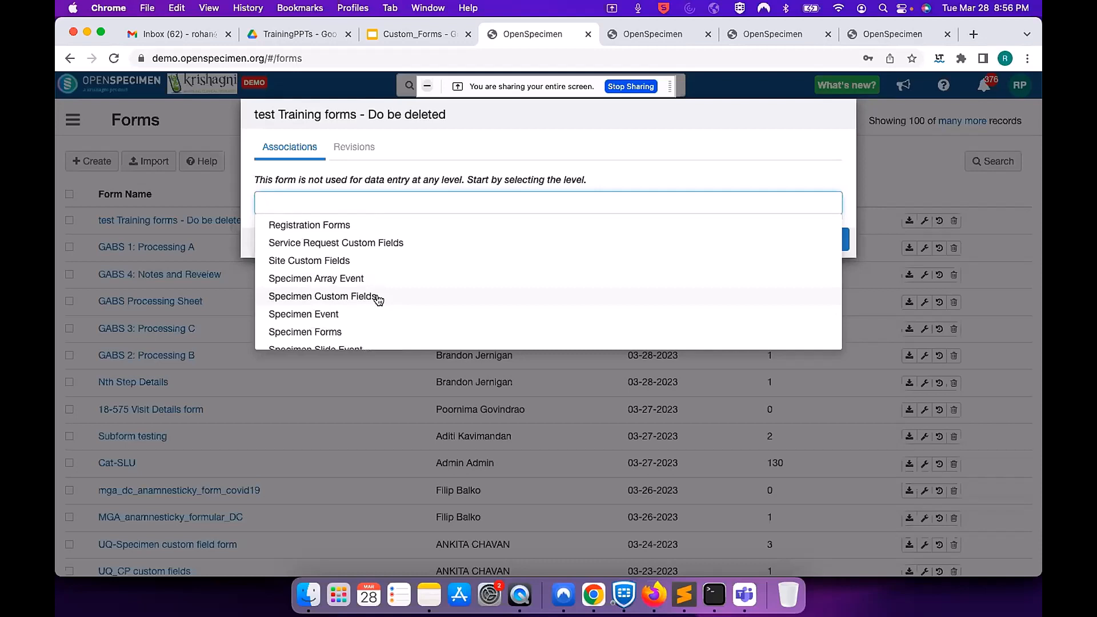
{"action": "scroll", "coordinate": [378, 299], "scroll_direction": "down", "scroll_amount": 4}
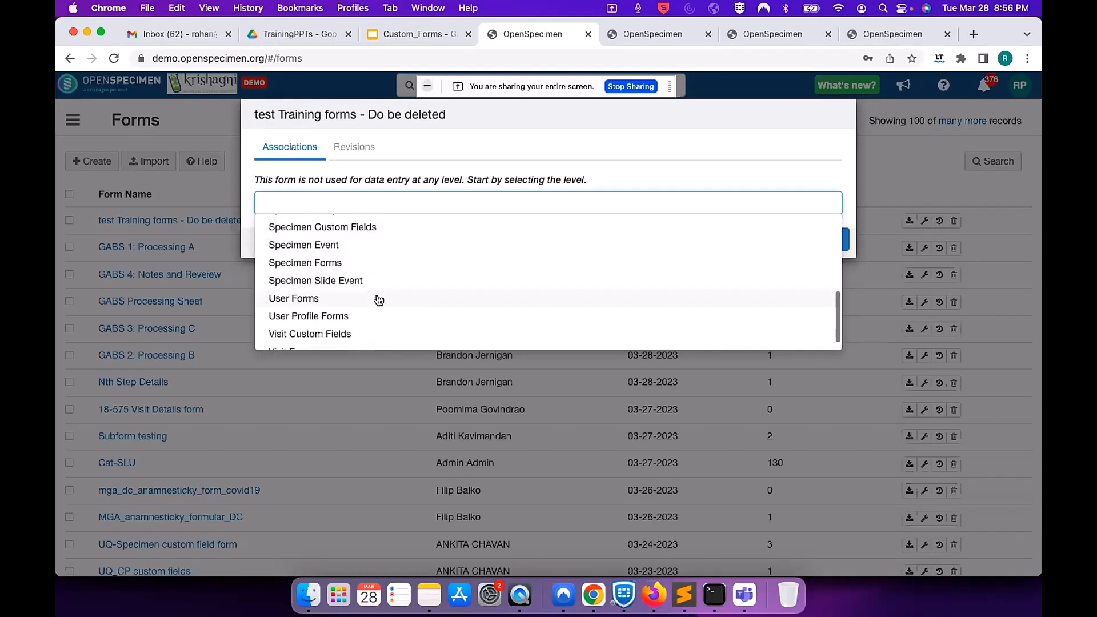
{"action": "scroll", "coordinate": [378, 300], "scroll_direction": "down", "scroll_amount": 1}
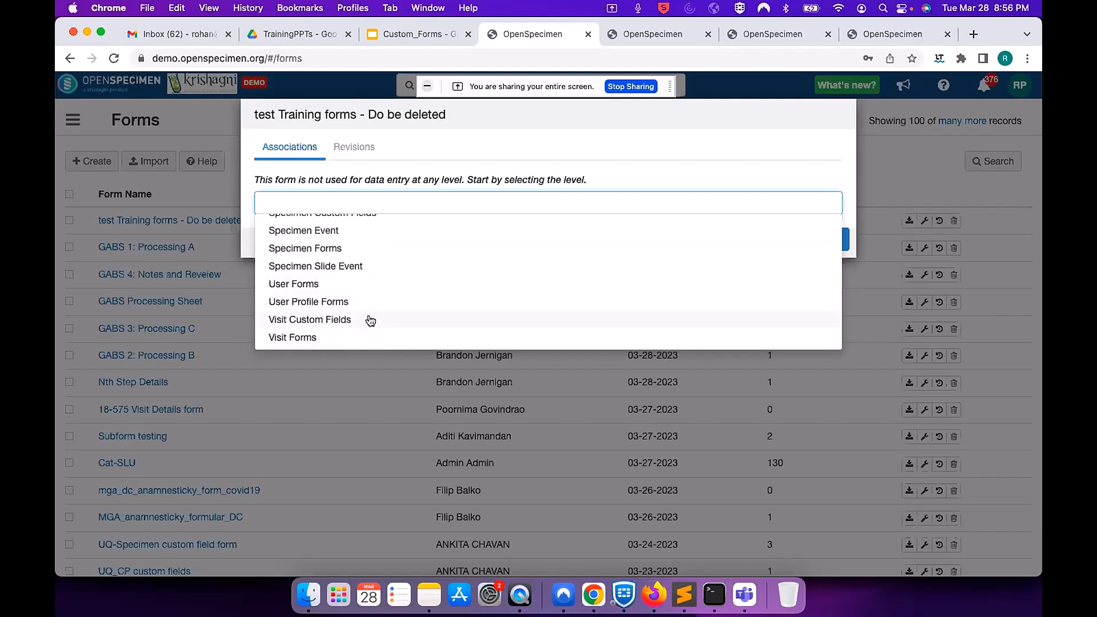
{"action": "left_click", "coordinate": [642, 124]}
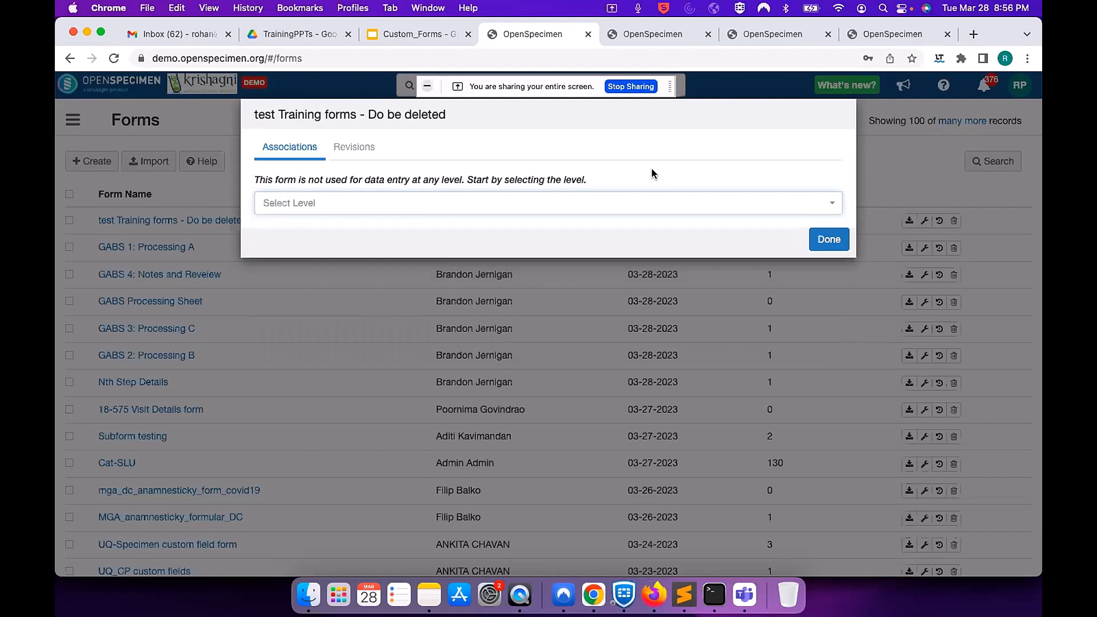
Set the form's association level to Specimen Custom Fields
{"action": "left_click", "coordinate": [467, 194]}
{"action": "left_click", "coordinate": [467, 194]}
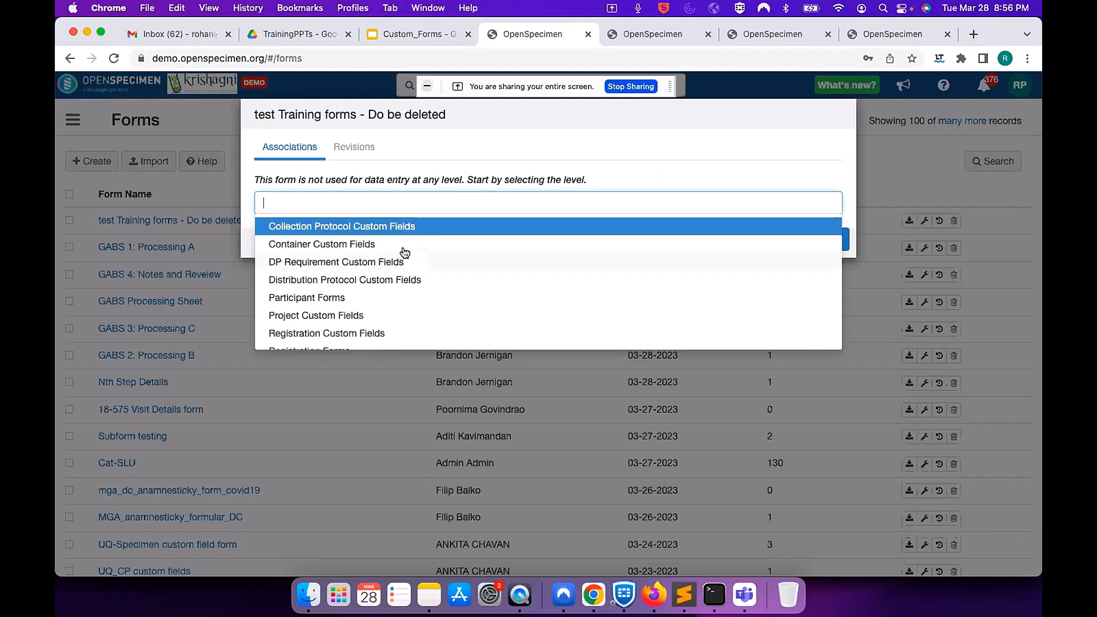
{"action": "scroll", "coordinate": [386, 309], "scroll_direction": "down", "scroll_amount": 2}
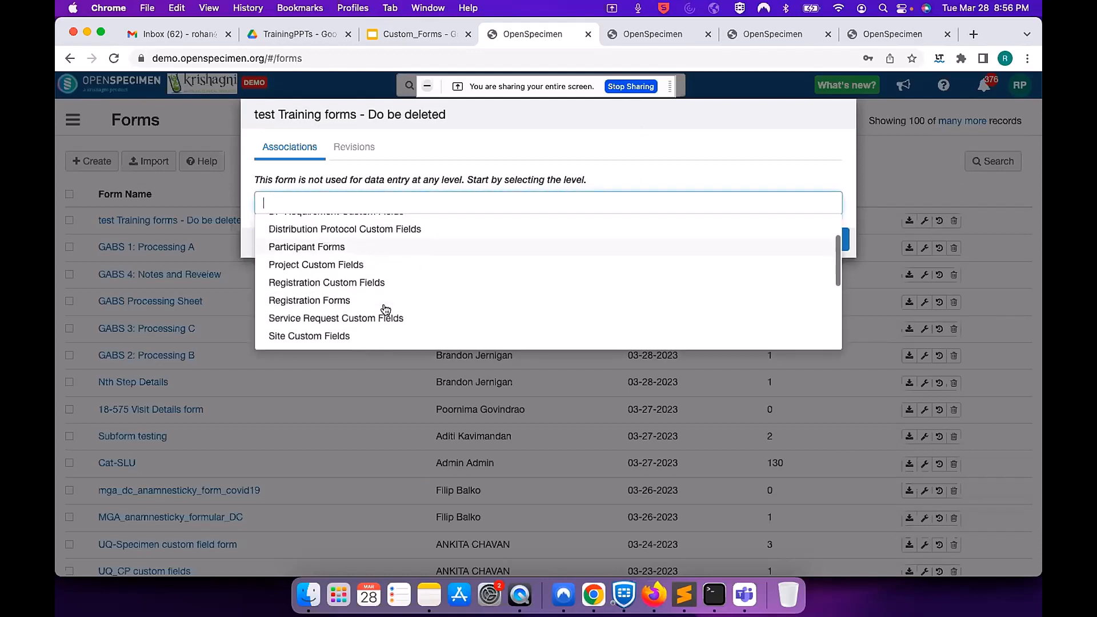
{"action": "scroll", "coordinate": [385, 309], "scroll_direction": "down", "scroll_amount": 2}
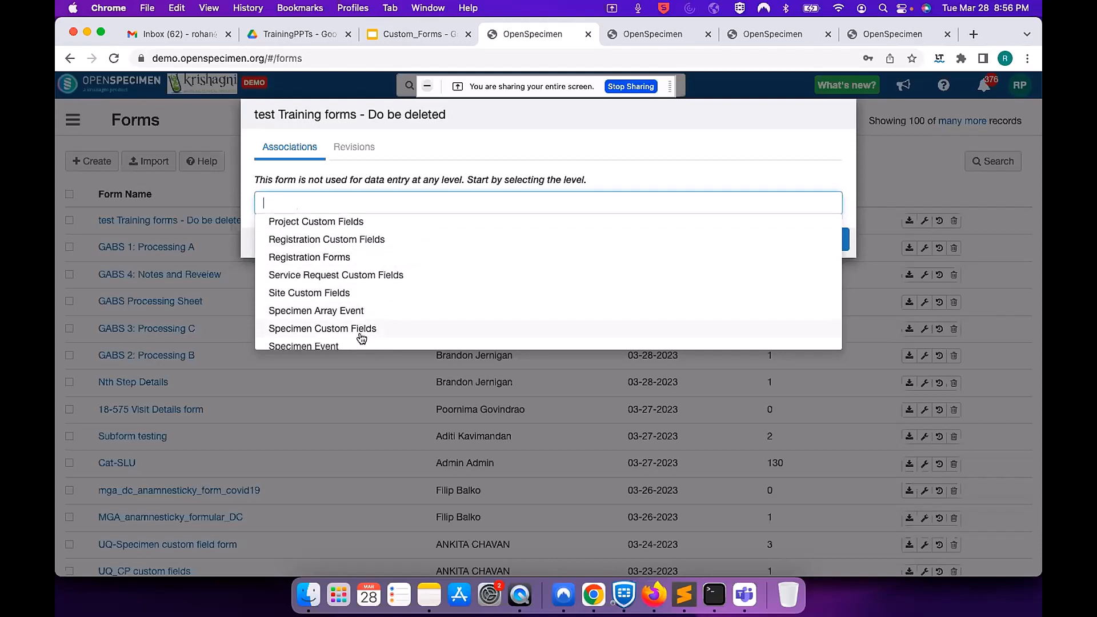
{"action": "scroll", "coordinate": [361, 338], "scroll_direction": "down", "scroll_amount": 2}
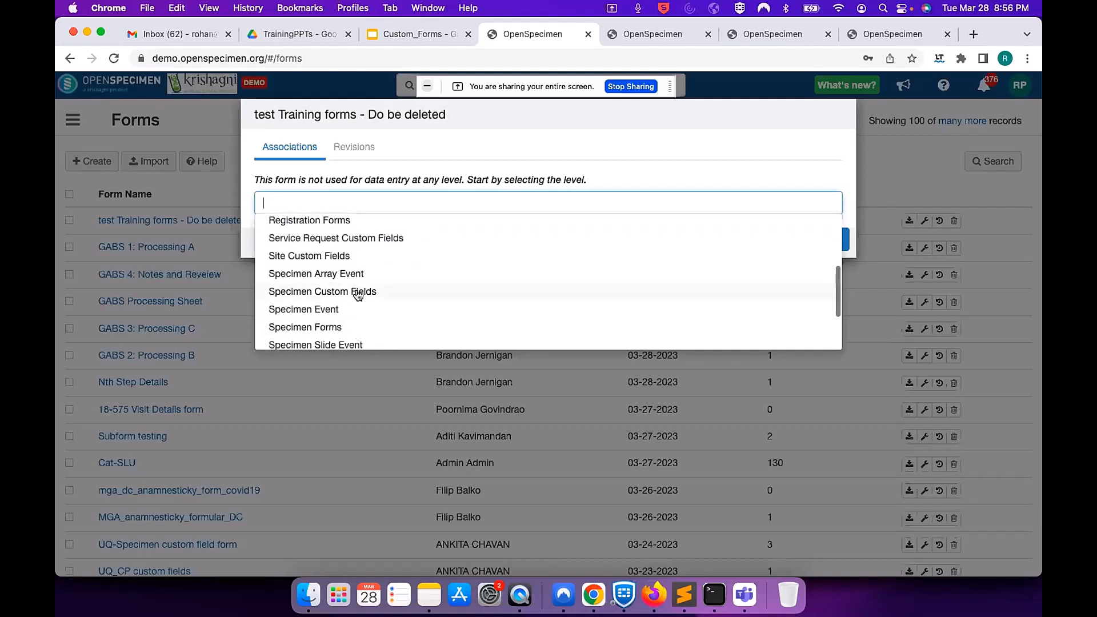
{"action": "left_click", "coordinate": [360, 292]}
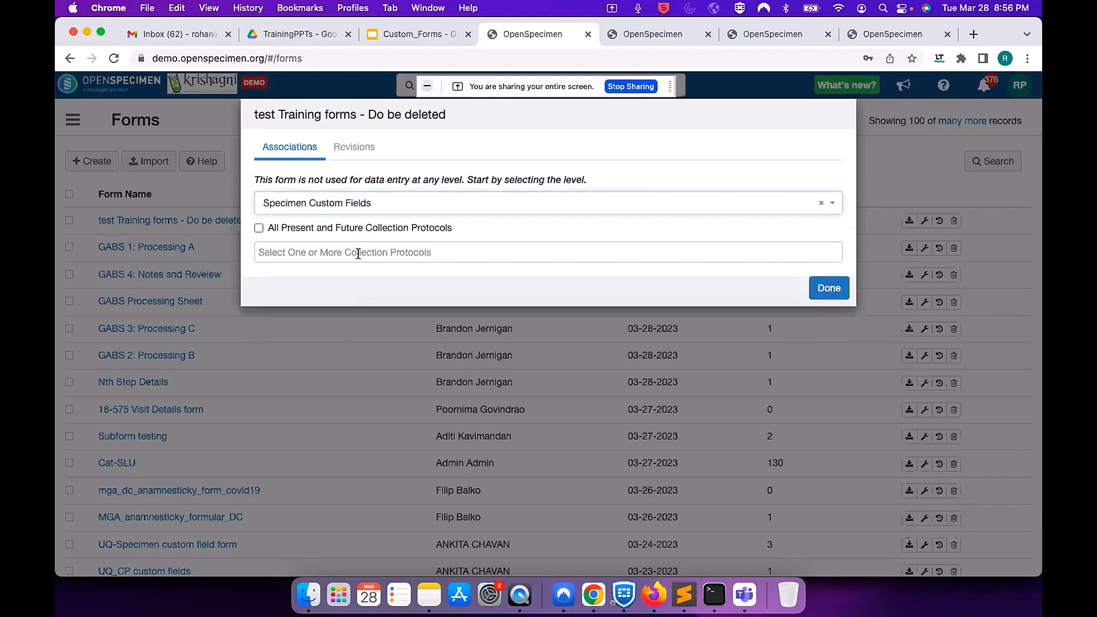
Search the collection protocols for "test rp" and add Test RP to the Specimen Custom Fields association
{"action": "left_click", "coordinate": [314, 252]}
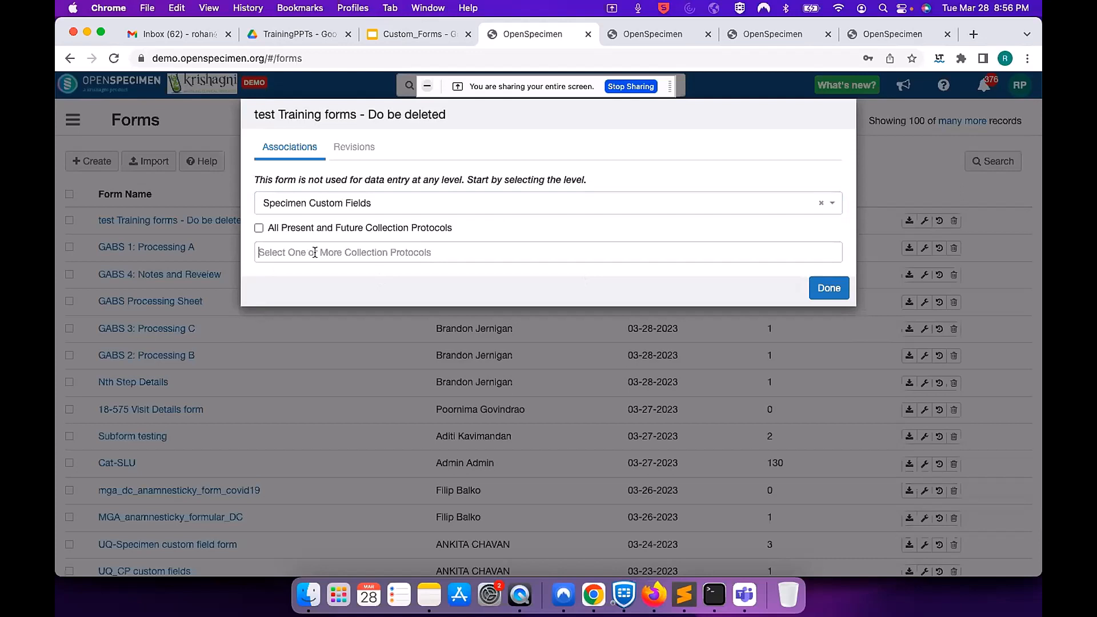
{"action": "left_click", "coordinate": [315, 252]}
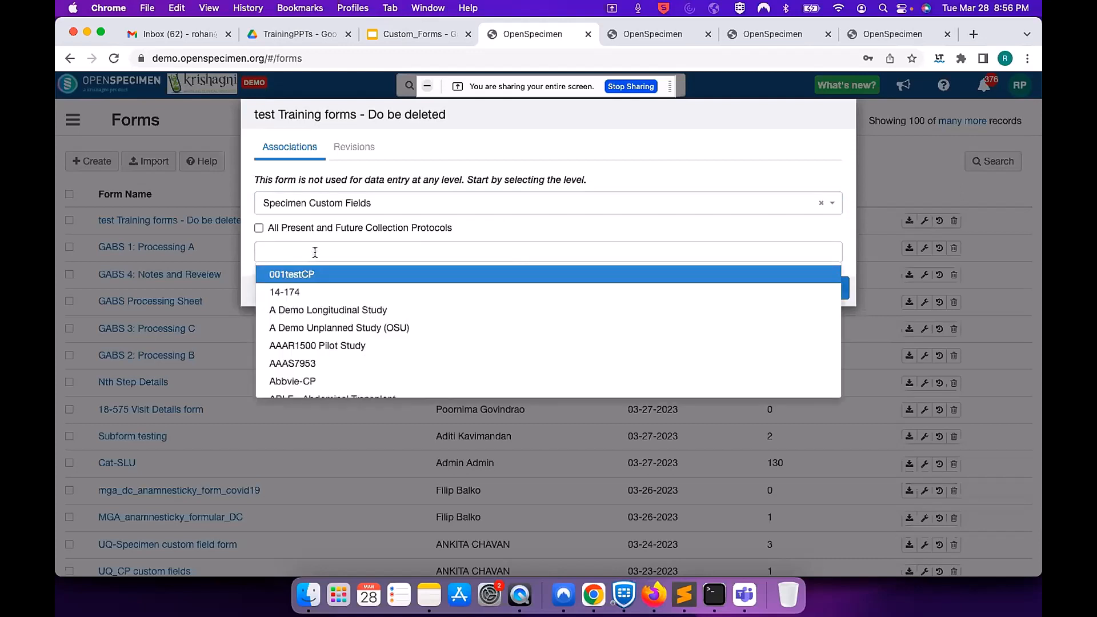
{"action": "scroll", "coordinate": [345, 354], "scroll_direction": "down", "scroll_amount": 10}
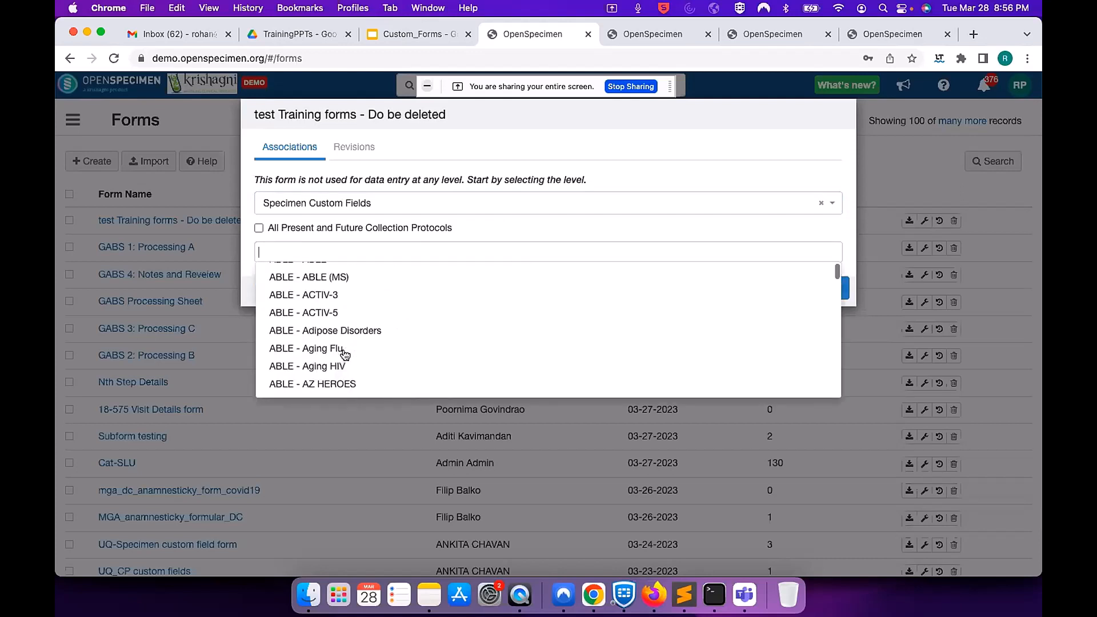
{"action": "scroll", "coordinate": [345, 354], "scroll_direction": "down", "scroll_amount": 10}
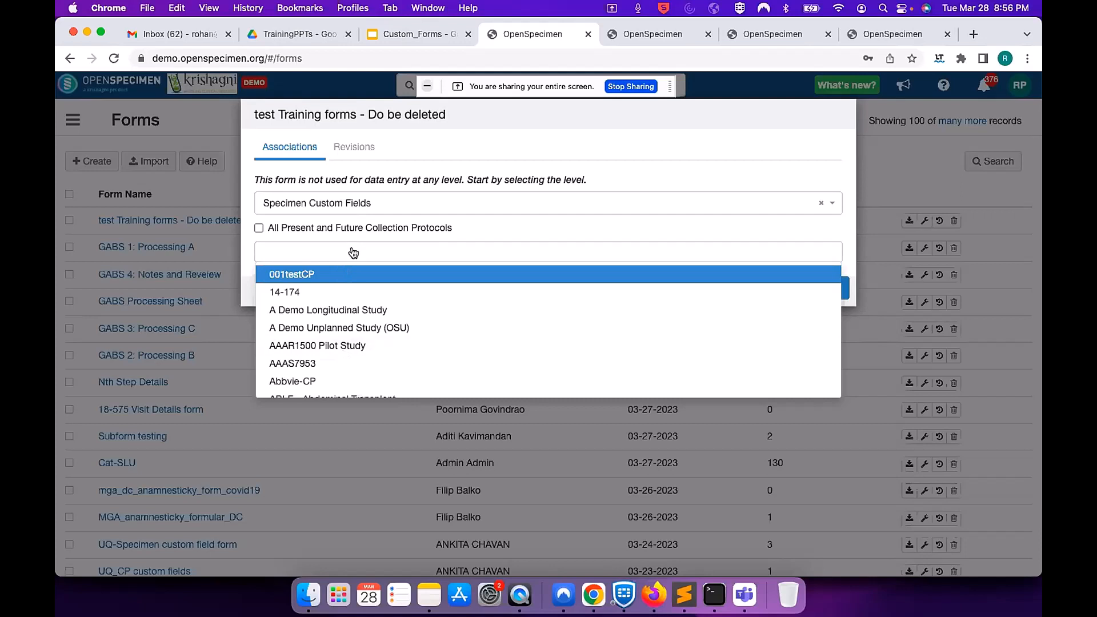
{"action": "type", "text": "co"}
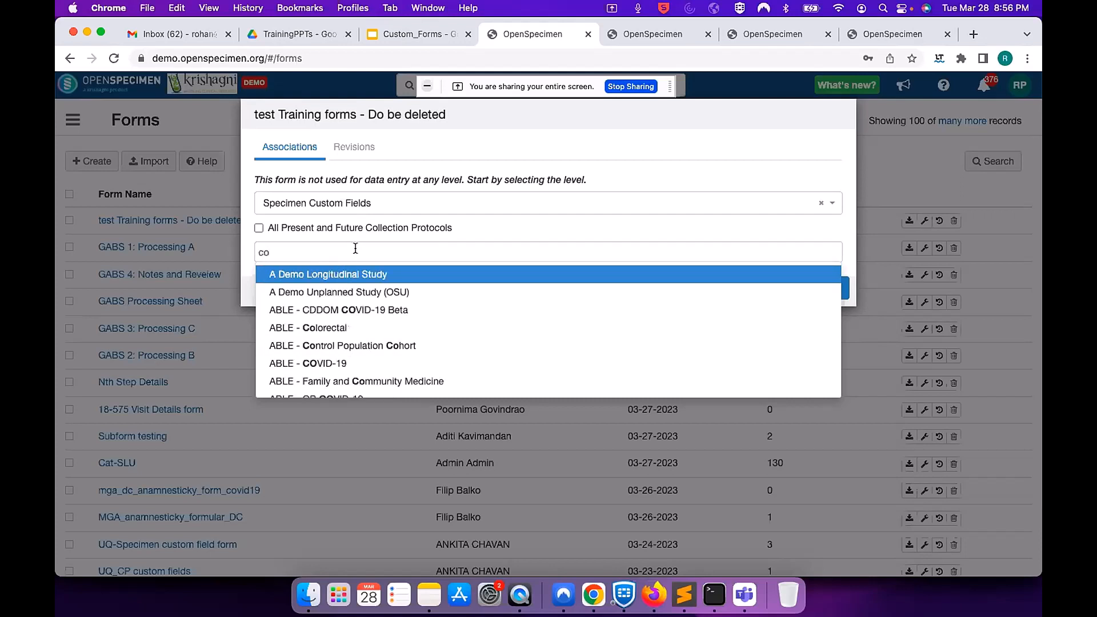
{"action": "key", "text": "super+a"}
{"action": "type", "text": "test rp"}
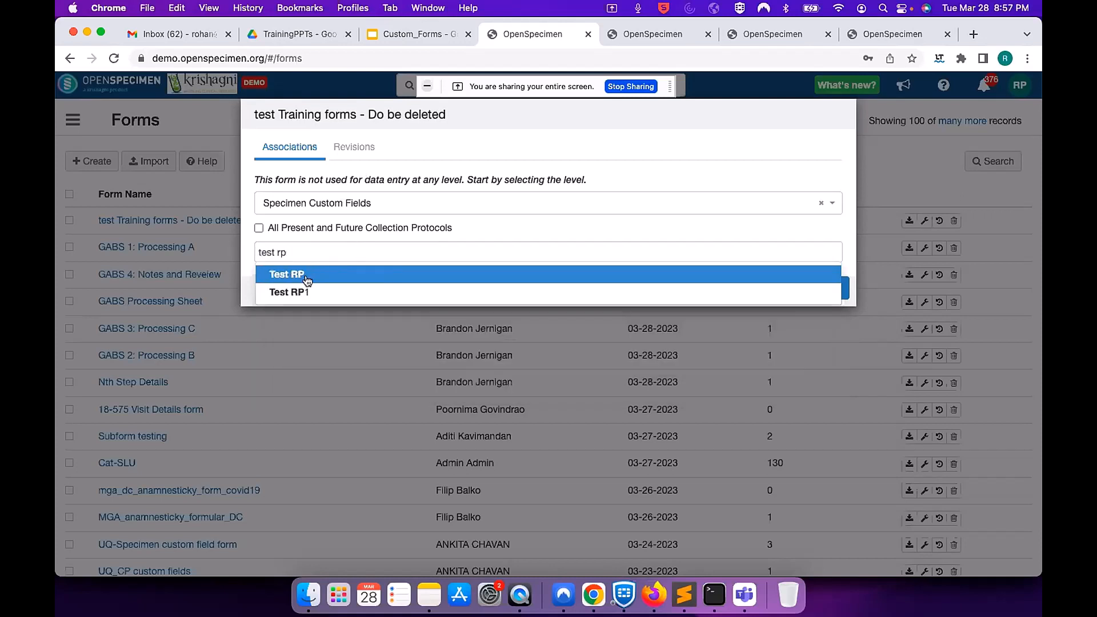
{"action": "left_click", "coordinate": [309, 277]}
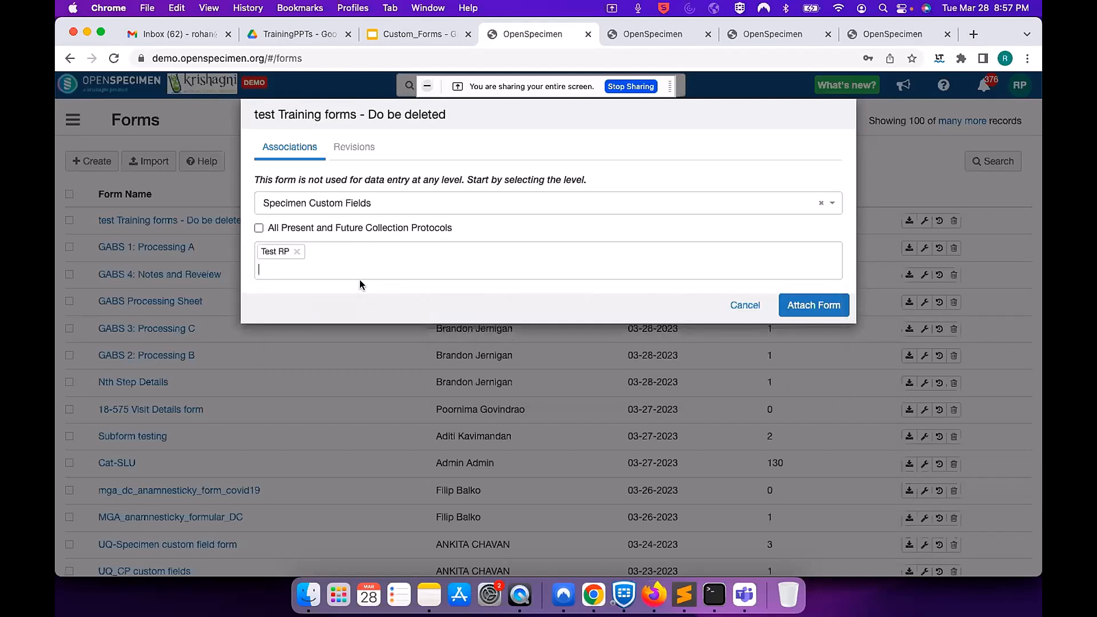
Add the Test RP1 collection protocol to the association and attach the form
{"action": "type", "text": "t"}
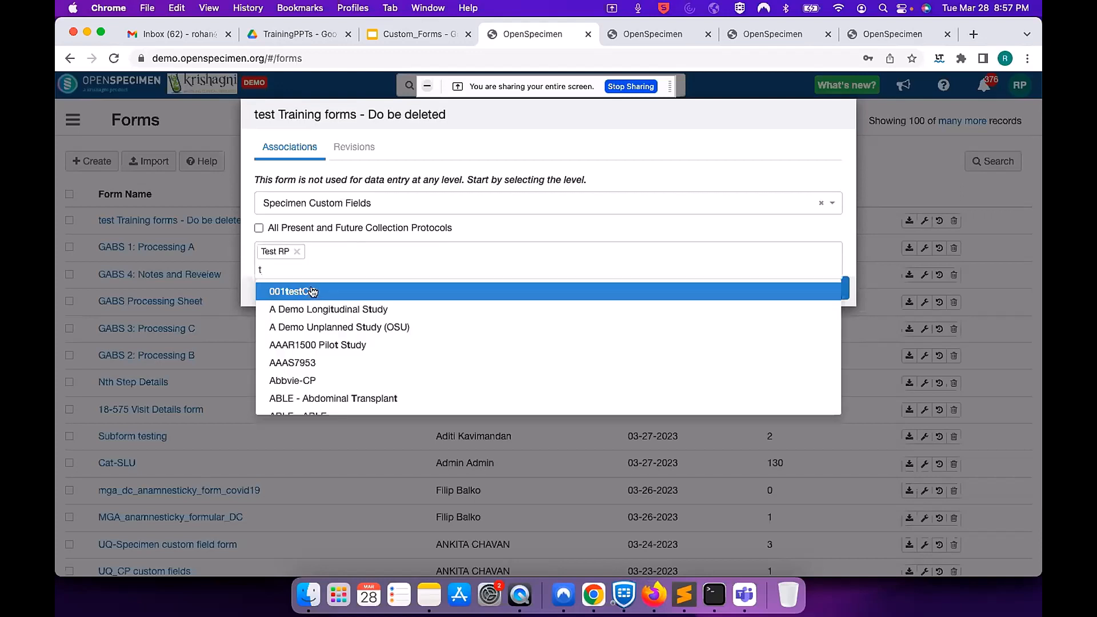
{"action": "type", "text": "est"}
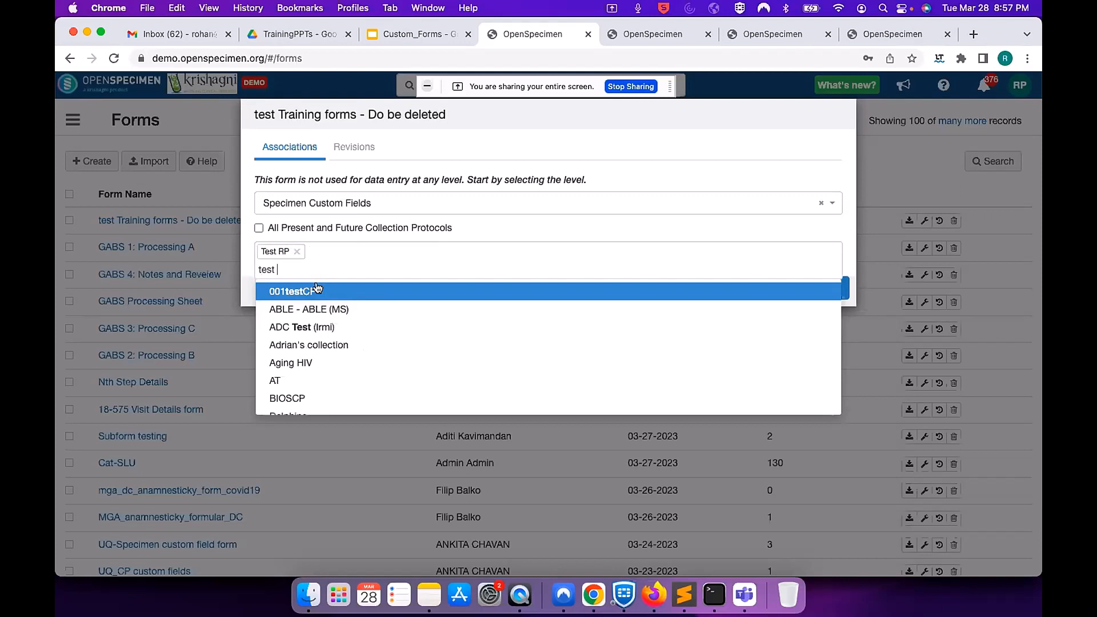
{"action": "type", "text": " rp"}
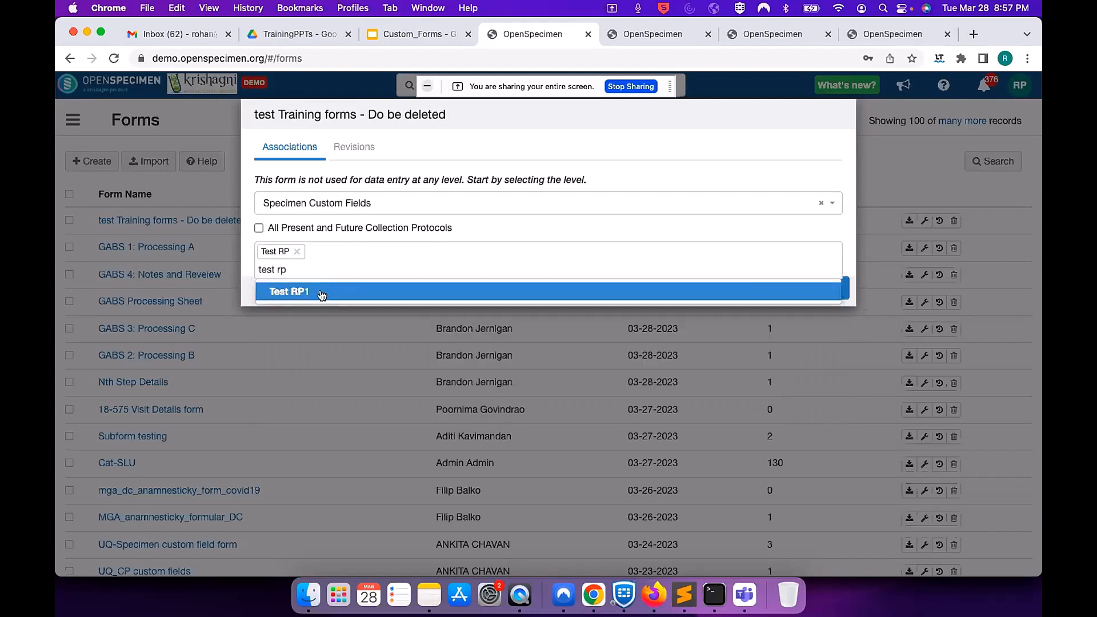
{"action": "left_click", "coordinate": [321, 293]}
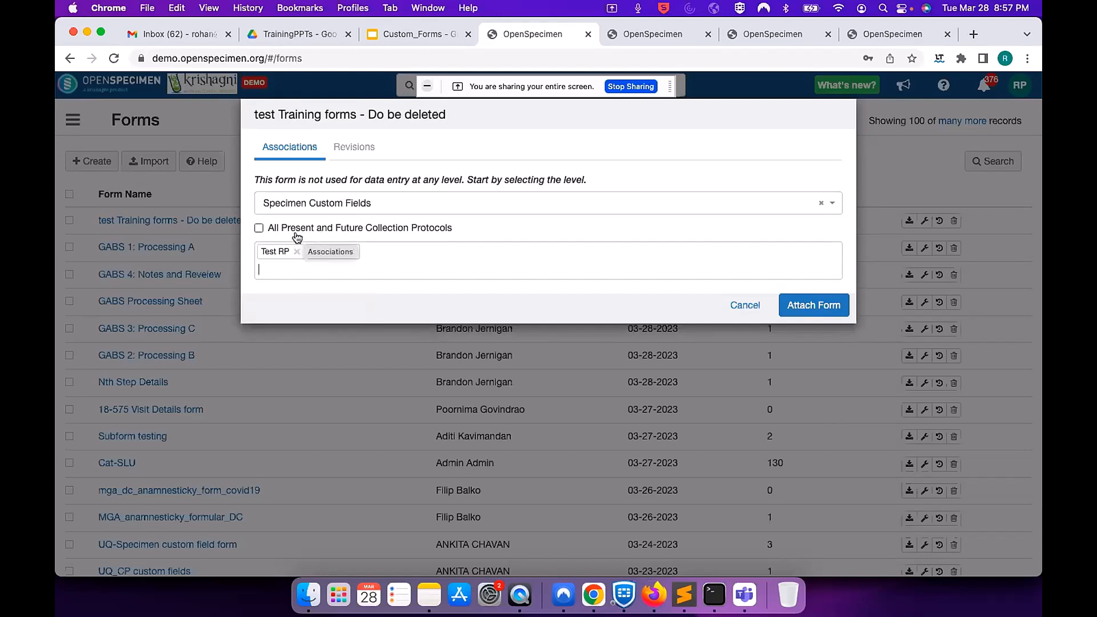
{"action": "left_click", "coordinate": [792, 318]}
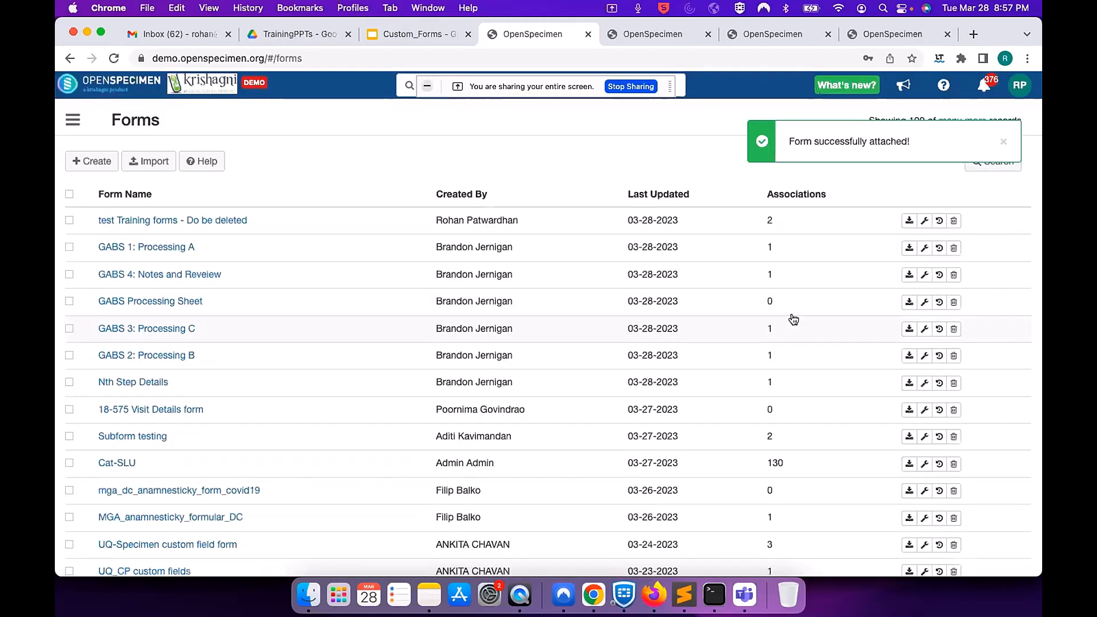
Reopen the test form's associations and choose Participant Forms as the level for a new association
{"action": "left_click", "coordinate": [926, 221]}
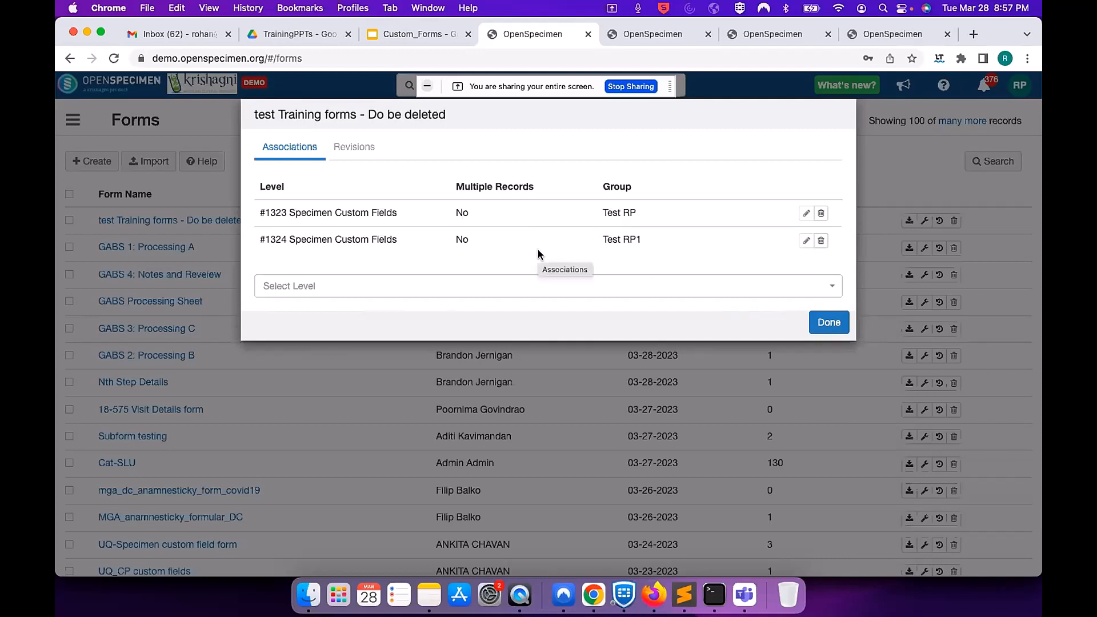
{"action": "left_click", "coordinate": [501, 286]}
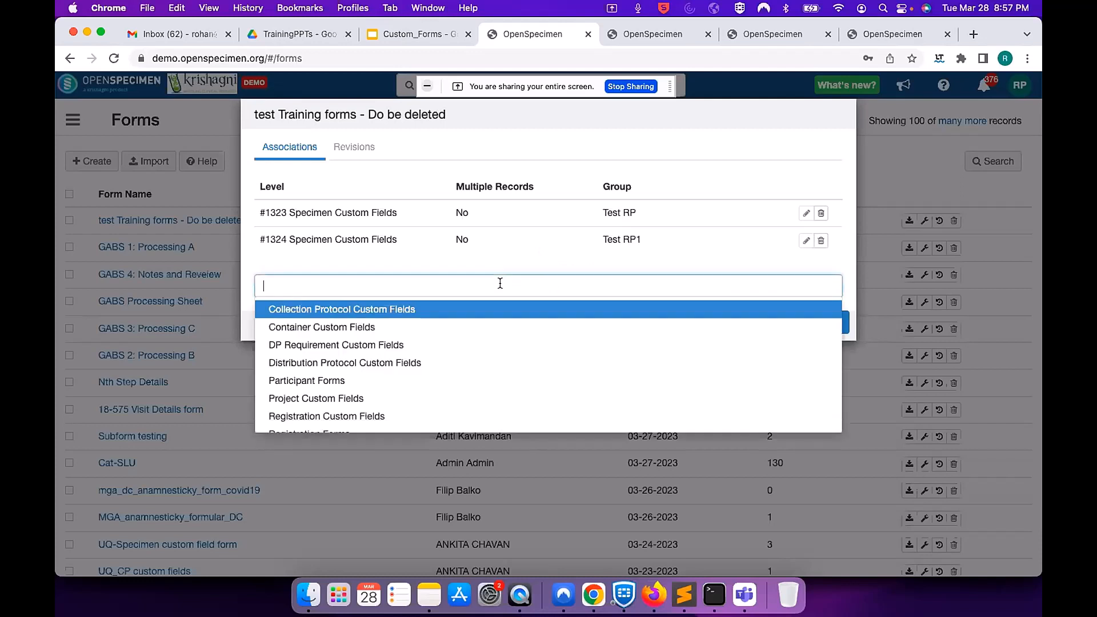
{"action": "left_click", "coordinate": [384, 382]}
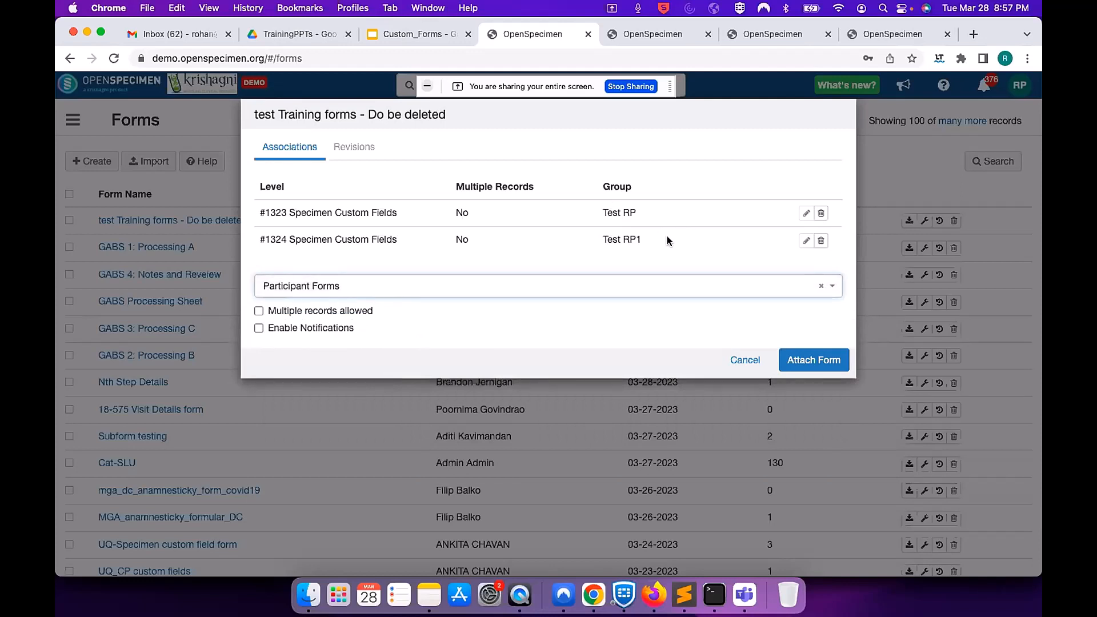
Delete the form's Specimen Custom Fields associations for Test RP and Test RP1
{"action": "left_click", "coordinate": [821, 214]}
{"action": "left_click", "coordinate": [826, 182]}
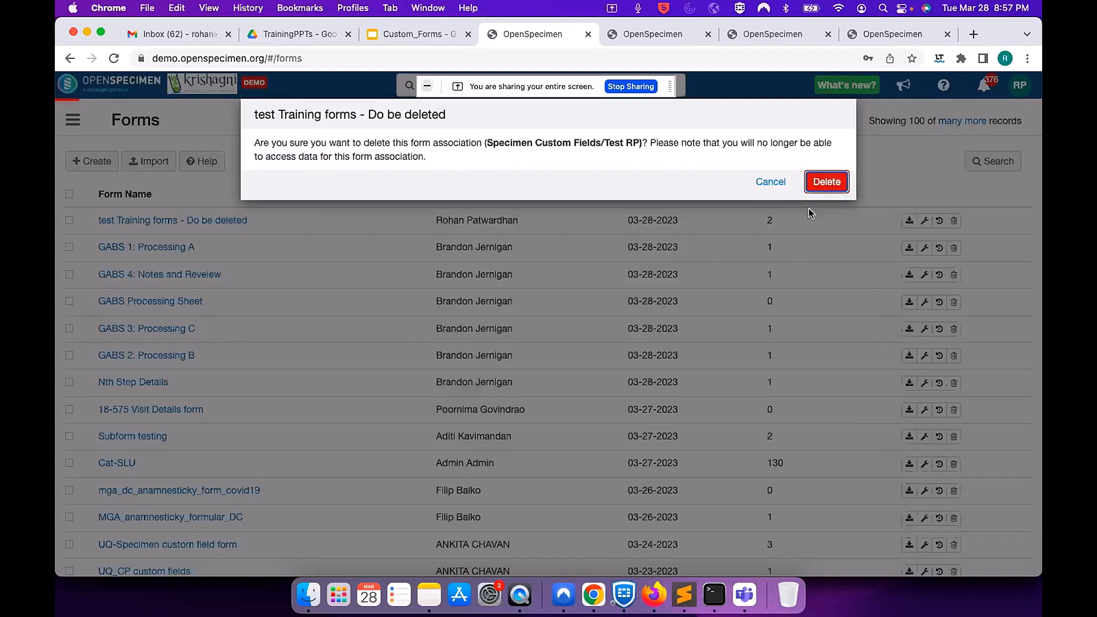
{"action": "left_click", "coordinate": [821, 213]}
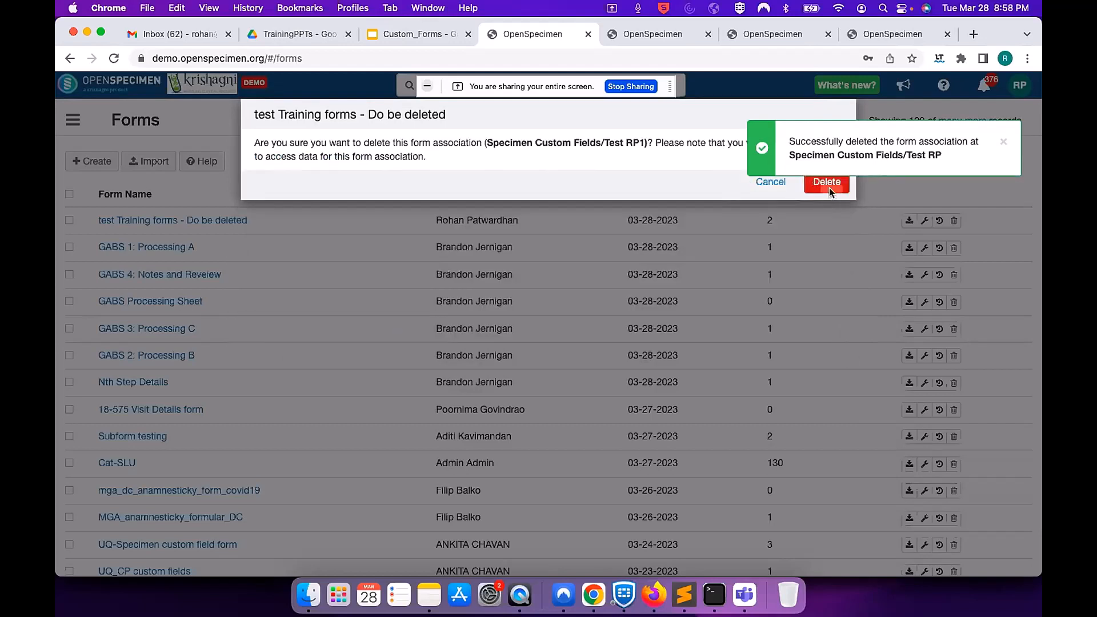
{"action": "left_click", "coordinate": [825, 192]}
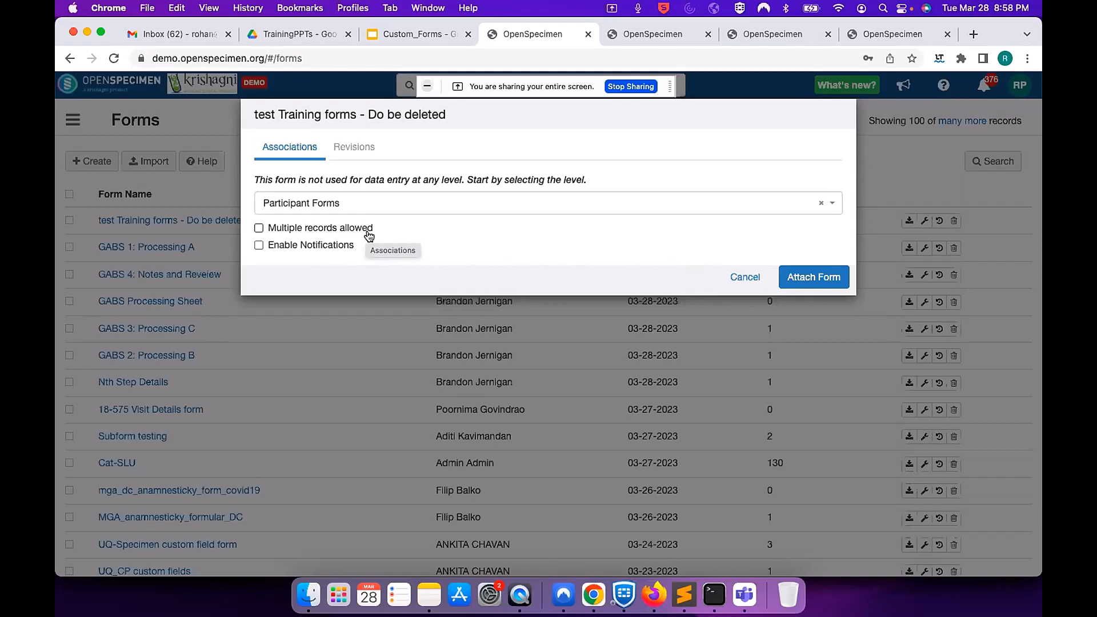
Allow multiple records and enable notifications for the test form's Participant Forms association
{"action": "left_click", "coordinate": [259, 228]}
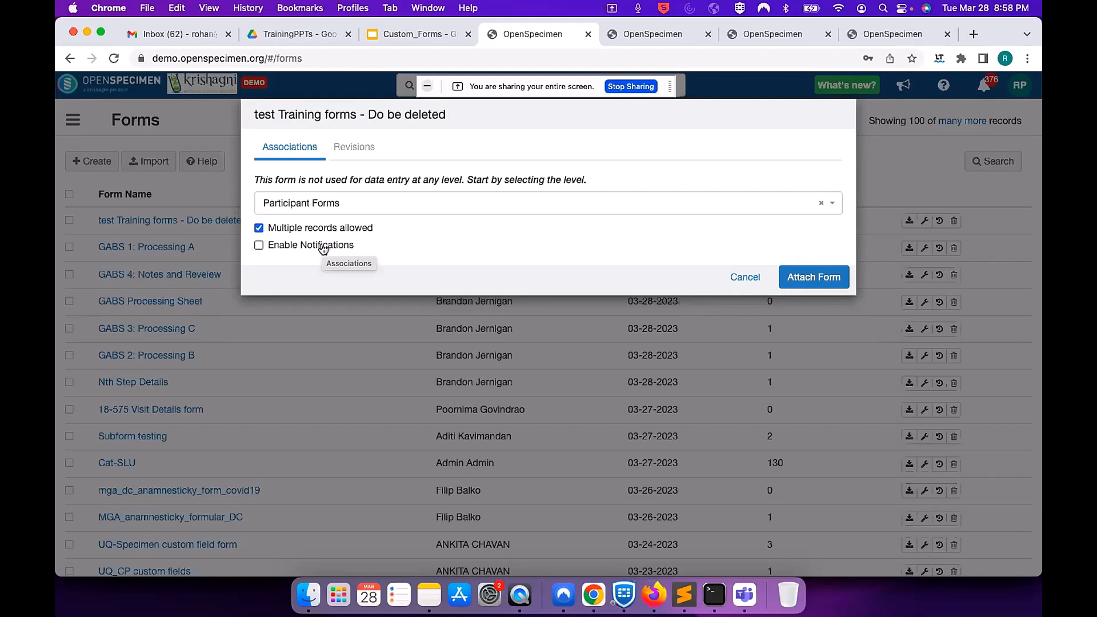
{"action": "left_click", "coordinate": [324, 249]}
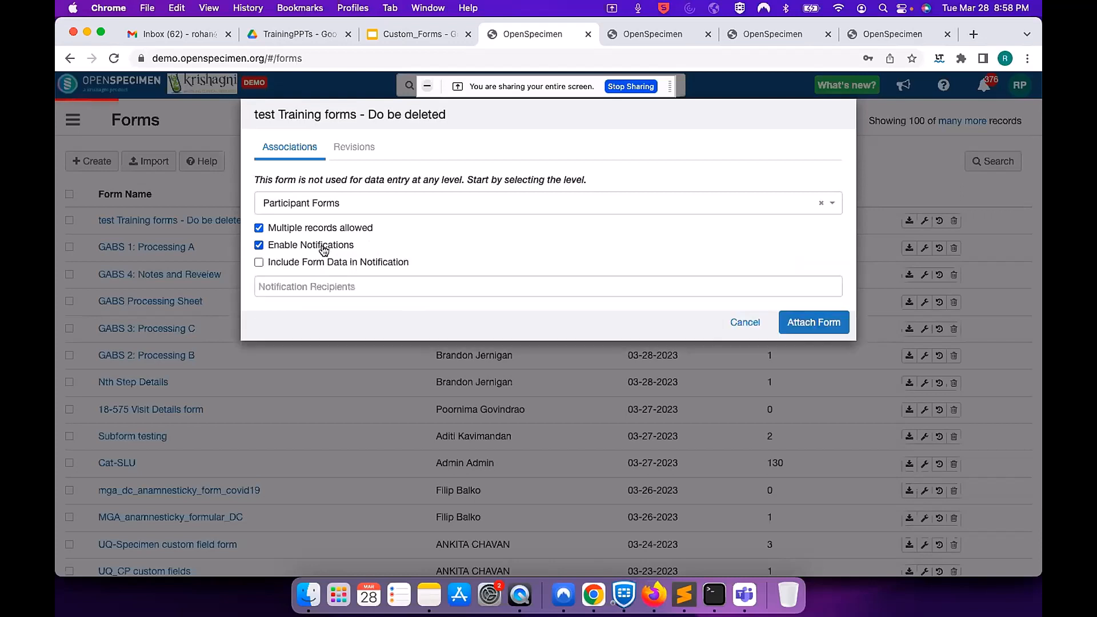
{"action": "left_click", "coordinate": [324, 249]}
{"action": "left_click", "coordinate": [323, 249]}
Try a notification recipient search by a user's first name, clear it, and cancel the Participant Forms association
{"action": "left_click", "coordinate": [355, 289]}
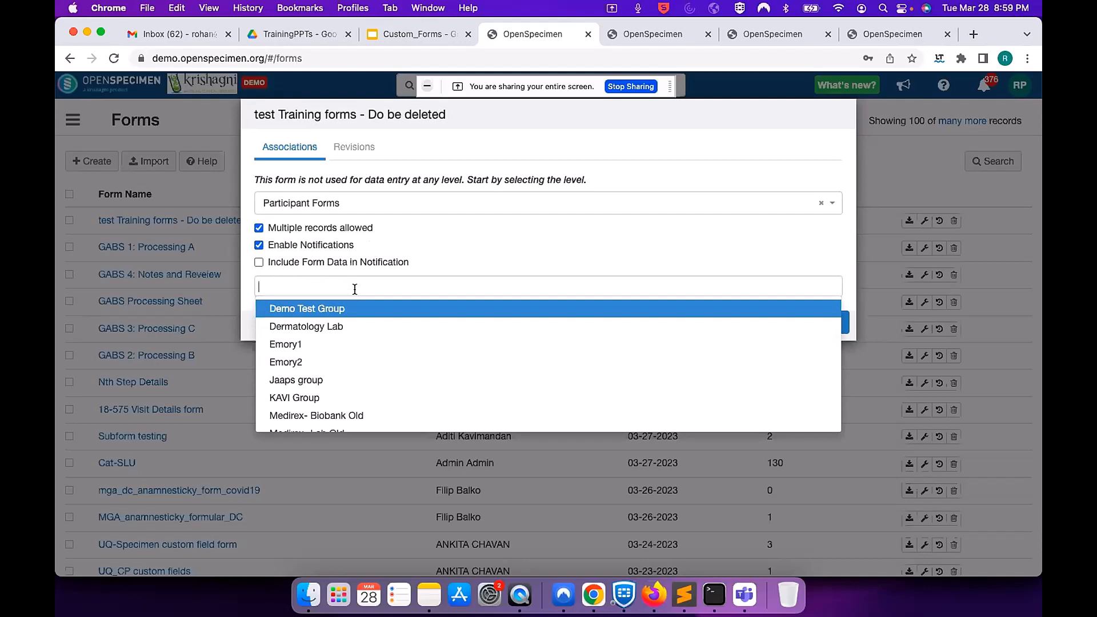
{"action": "type", "text": "rohan"}
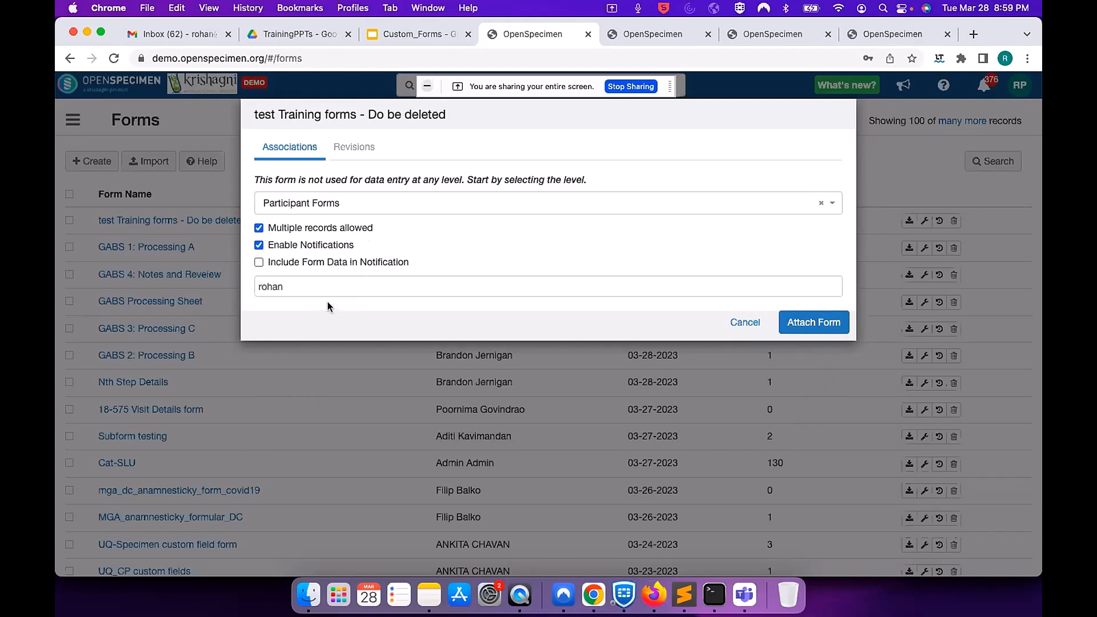
{"action": "key", "text": "BackSpace"}
{"action": "key", "text": "BackSpace"}
{"action": "key", "text": "BackSpace"}
{"action": "key", "text": "BackSpace"}
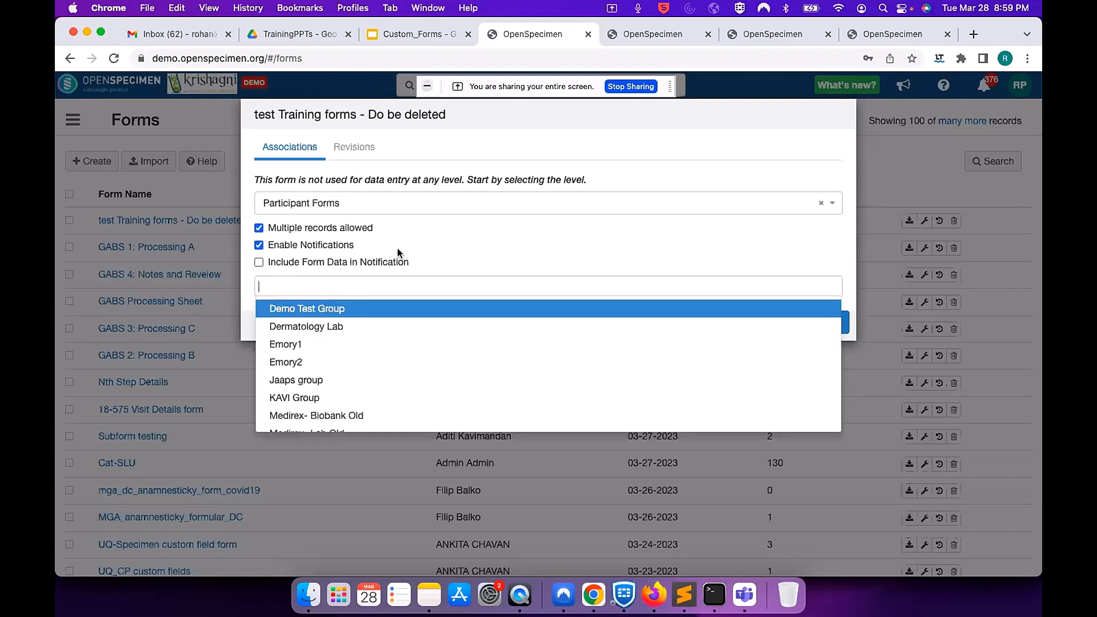
{"action": "key", "text": "BackSpace"}
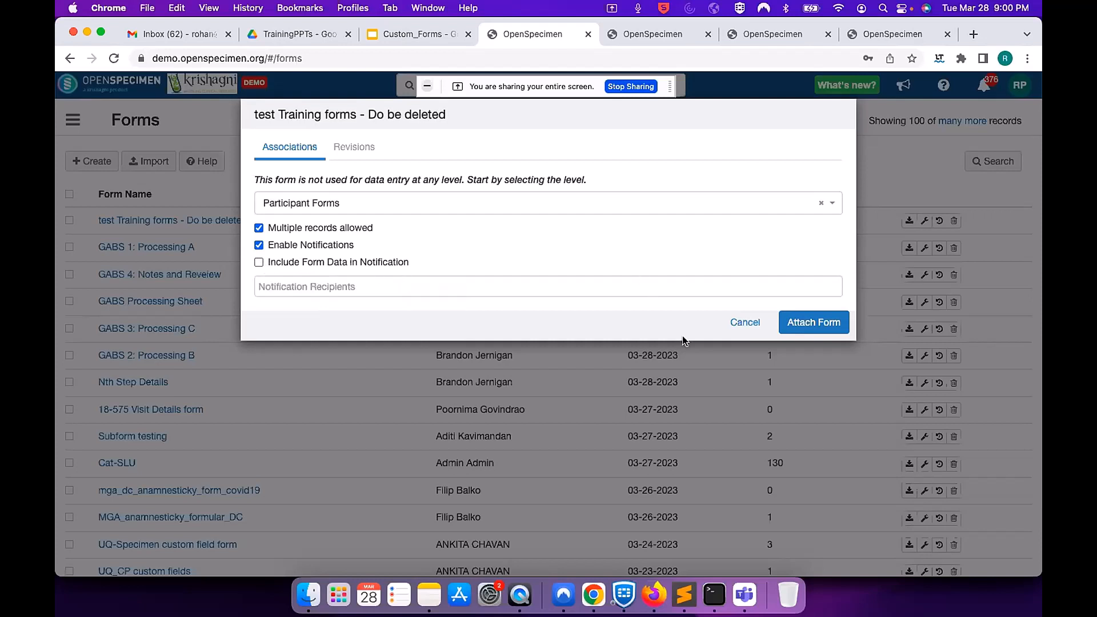
{"action": "left_click", "coordinate": [732, 326]}
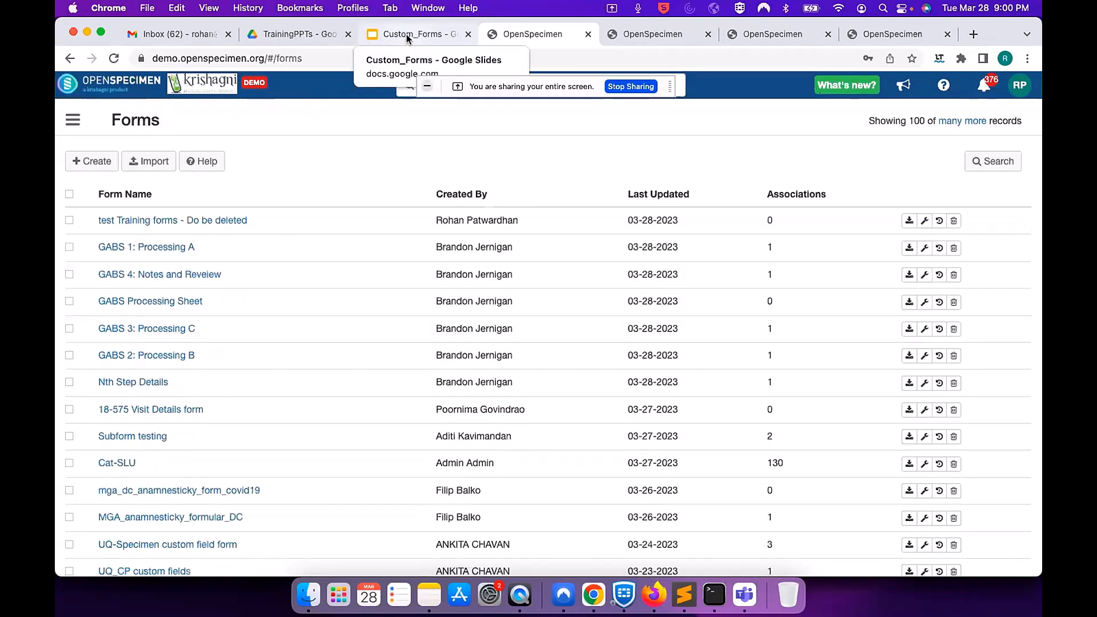
Switch to the Custom_Forms presentation in Google Slides, present it through to the "Using Forms in Query" slide, and exit the slideshow
{"action": "left_click", "coordinate": [407, 35]}
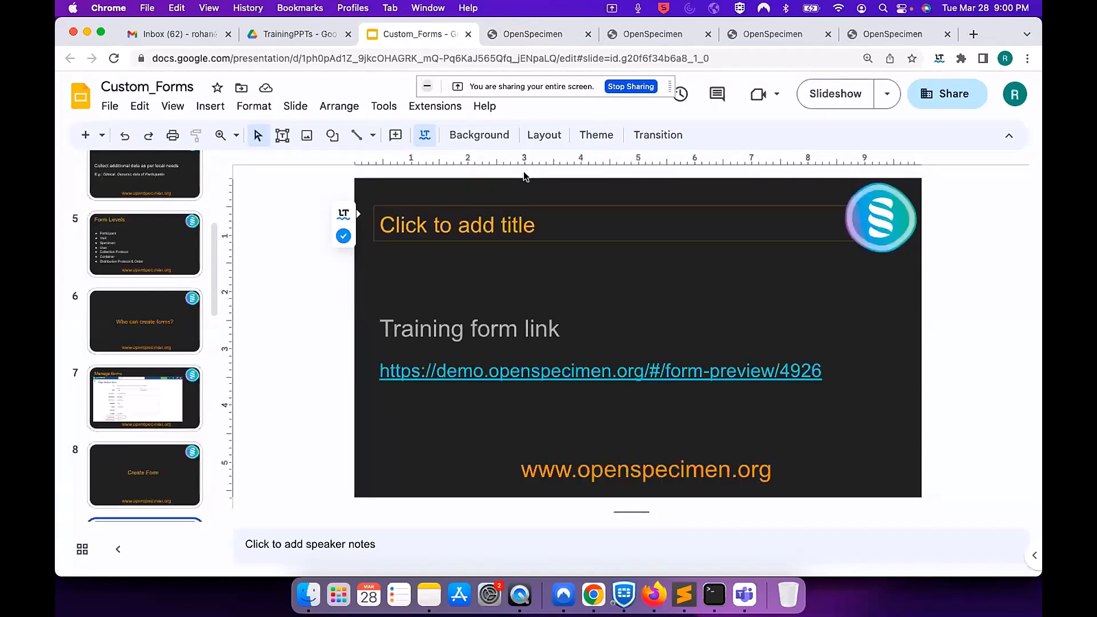
{"action": "left_click", "coordinate": [850, 106]}
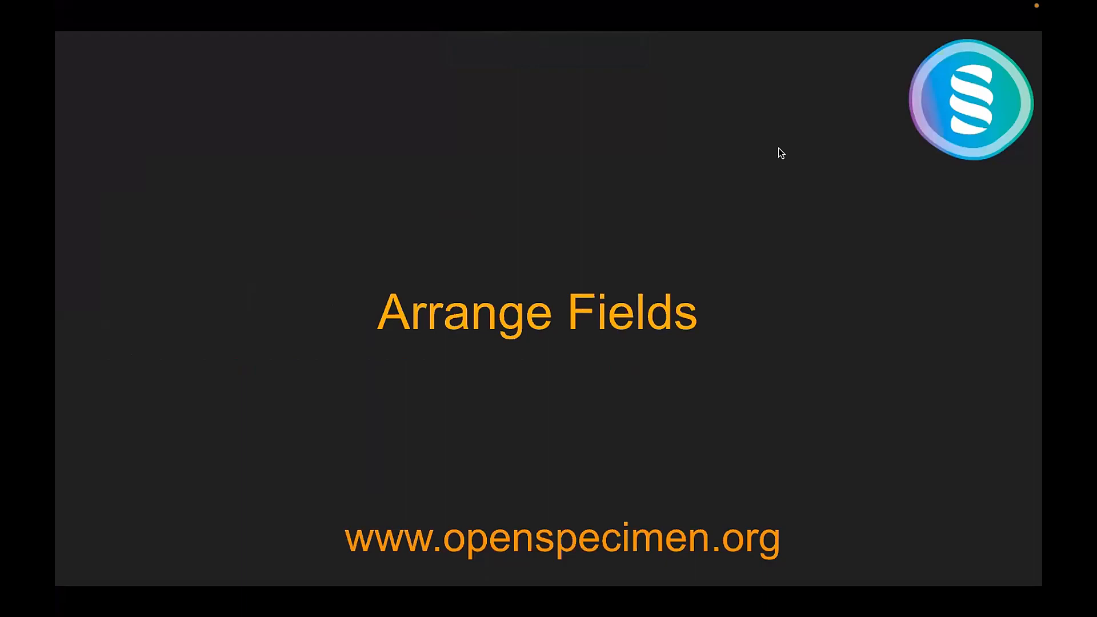
{"action": "key", "text": "Right"}
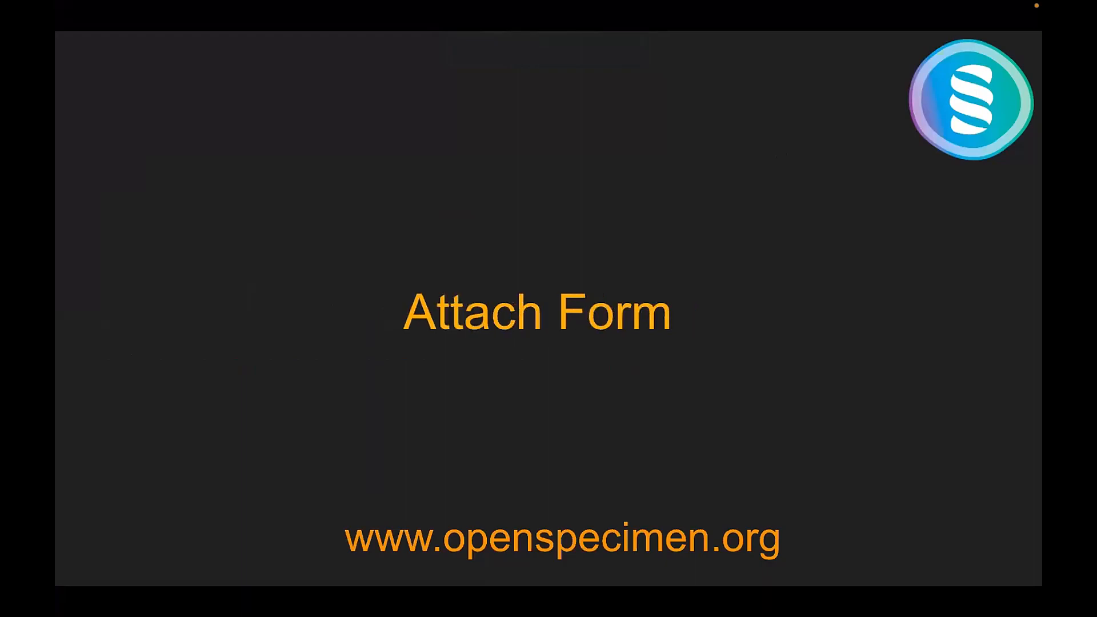
{"action": "key", "text": "Right"}
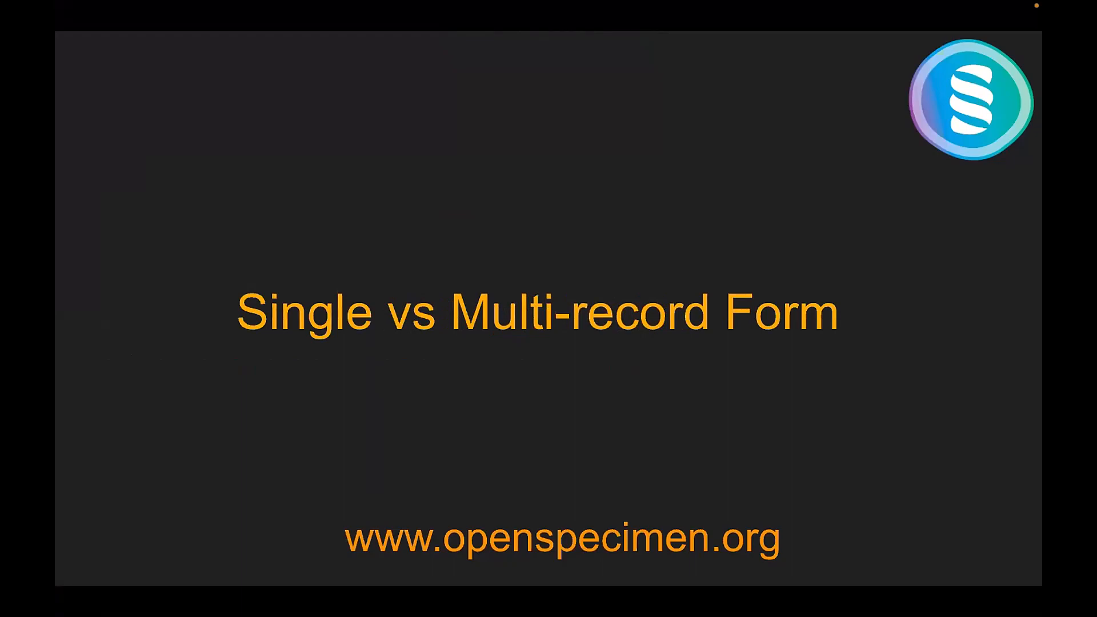
{"action": "key", "text": "Right"}
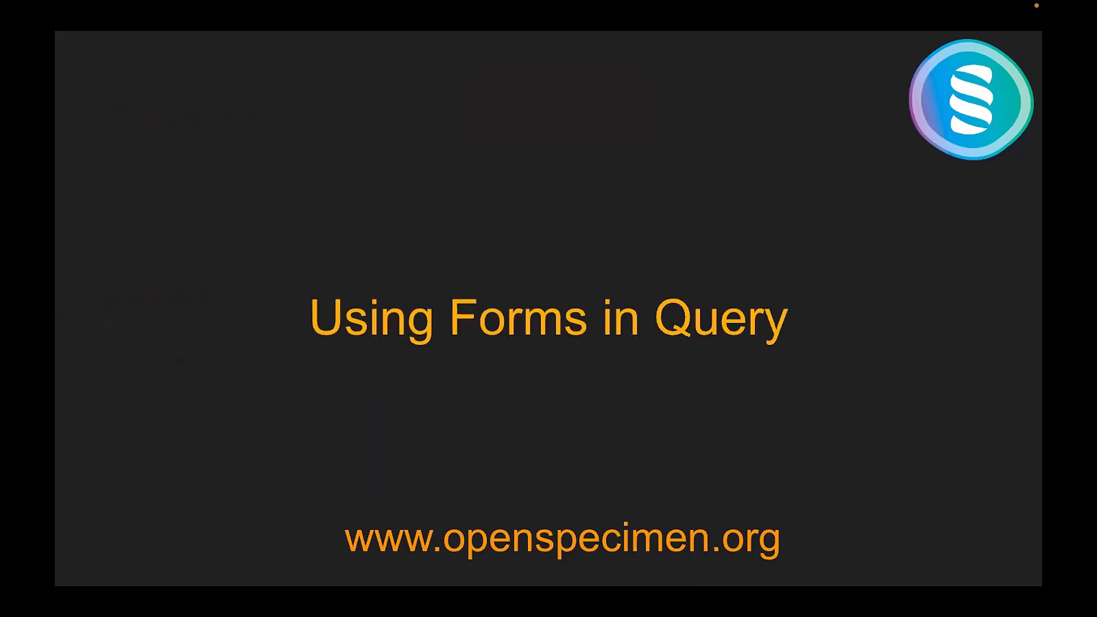
{"action": "key", "text": "Escape"}
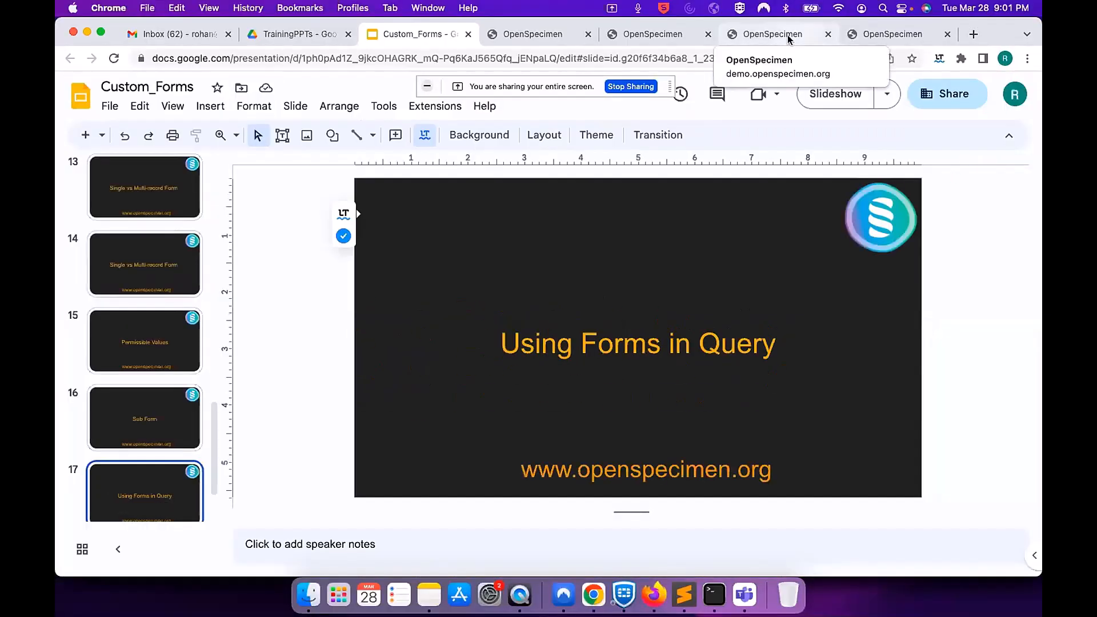
Switch back to OpenSpecimen and review the test form's preview alongside the forms list
{"action": "left_click", "coordinate": [789, 35]}
{"action": "key", "text": "ctrl+shift+Tab"}
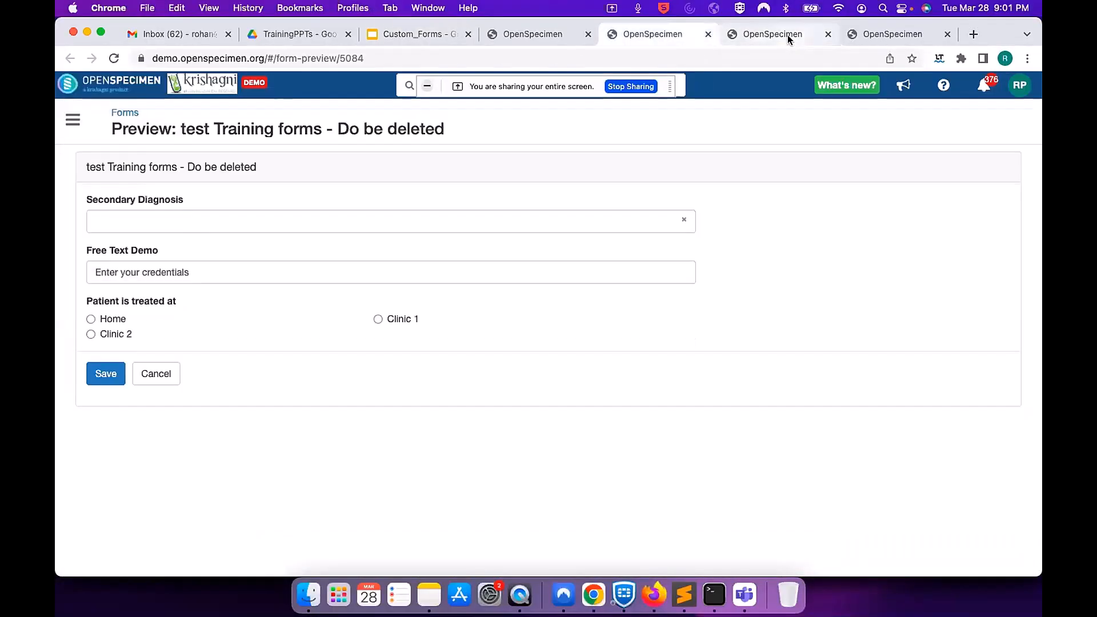
{"action": "key", "text": "ctrl+shift+Tab"}
{"action": "key", "text": "ctrl+Tab"}
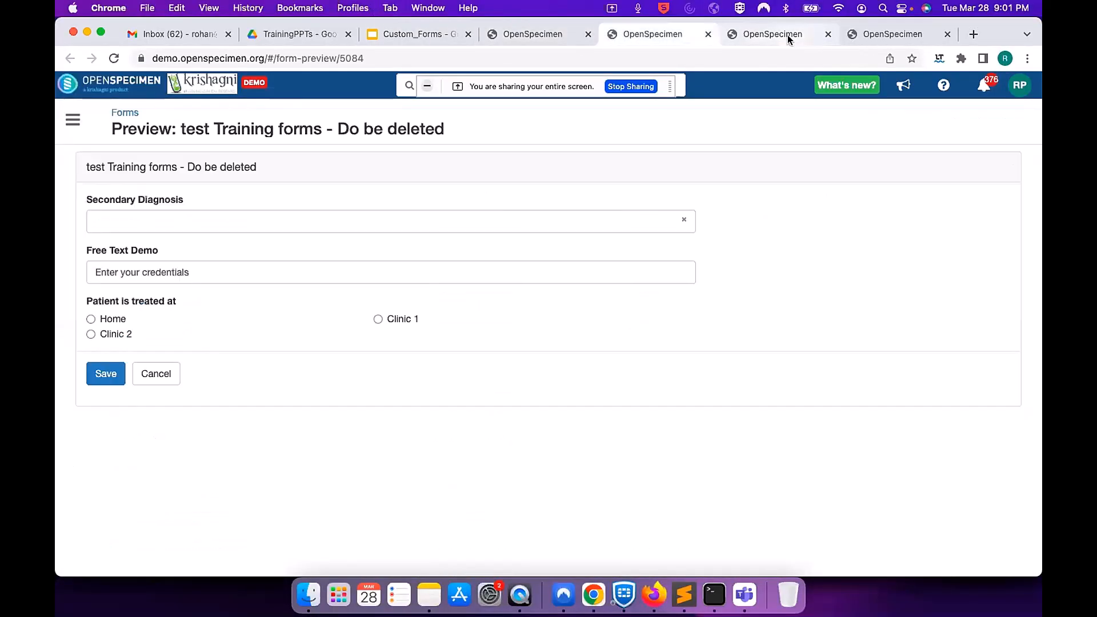
{"action": "key", "text": "ctrl+shift+Tab"}
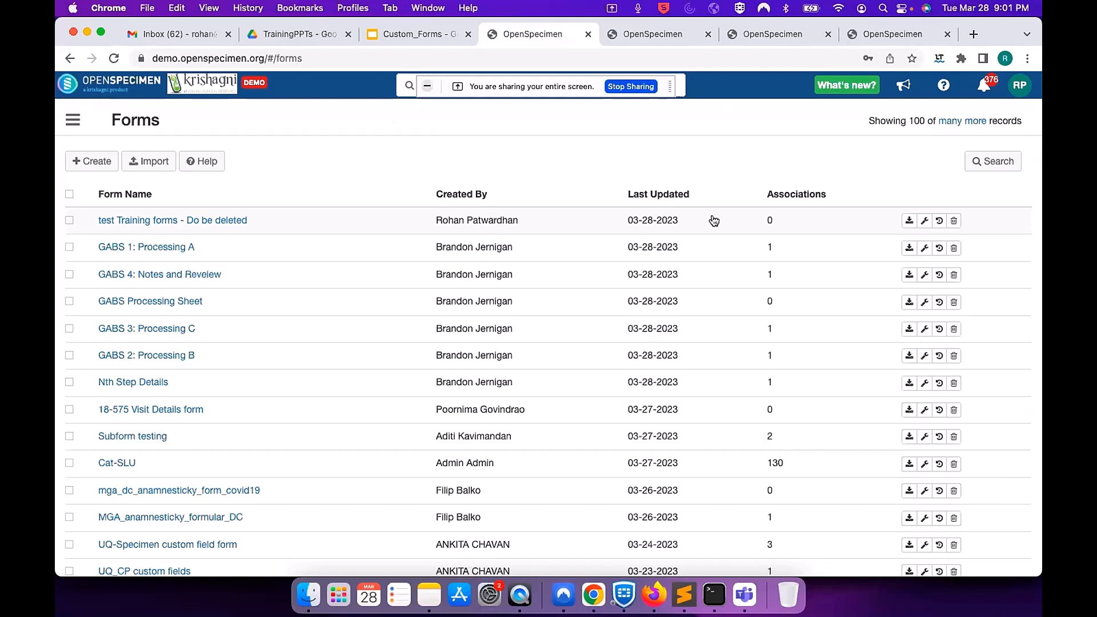
{"action": "key", "text": "ctrl+Tab"}
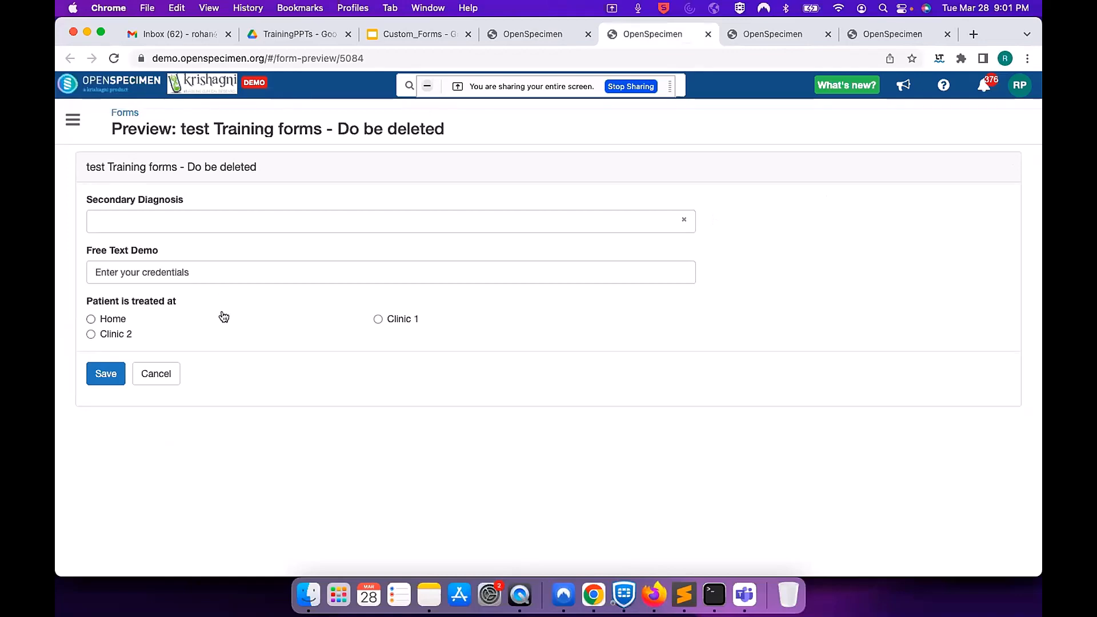
Switch to the Custom_Forms presentation and look over its last slides
{"action": "key", "text": "ctrl+shift+Tab"}
{"action": "key", "text": "ctrl+shift+Tab"}
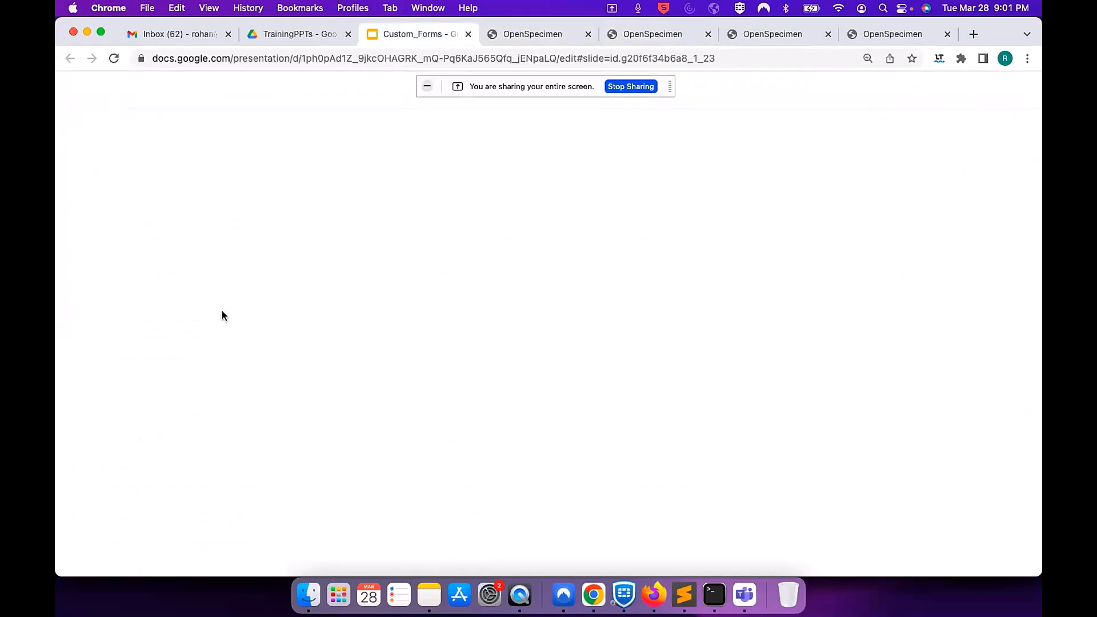
{"action": "scroll", "coordinate": [127, 445], "scroll_direction": "down", "scroll_amount": 2}
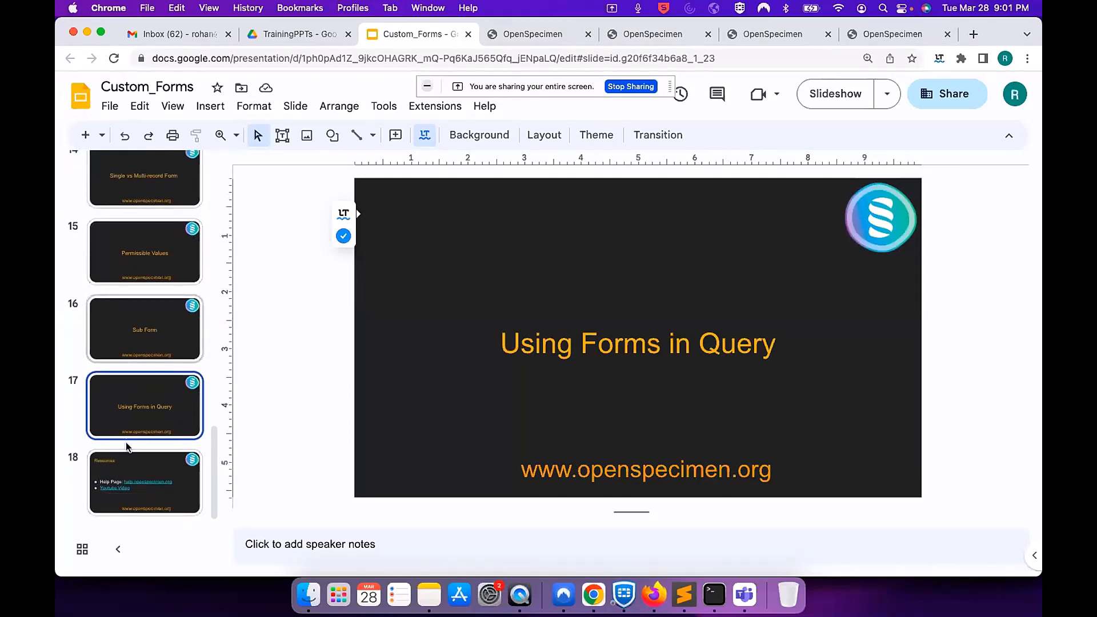
Return to the test form's preview in OpenSpecimen and highlight the "Patient is treated at" field label
{"action": "key", "text": "ctrl+Tab"}
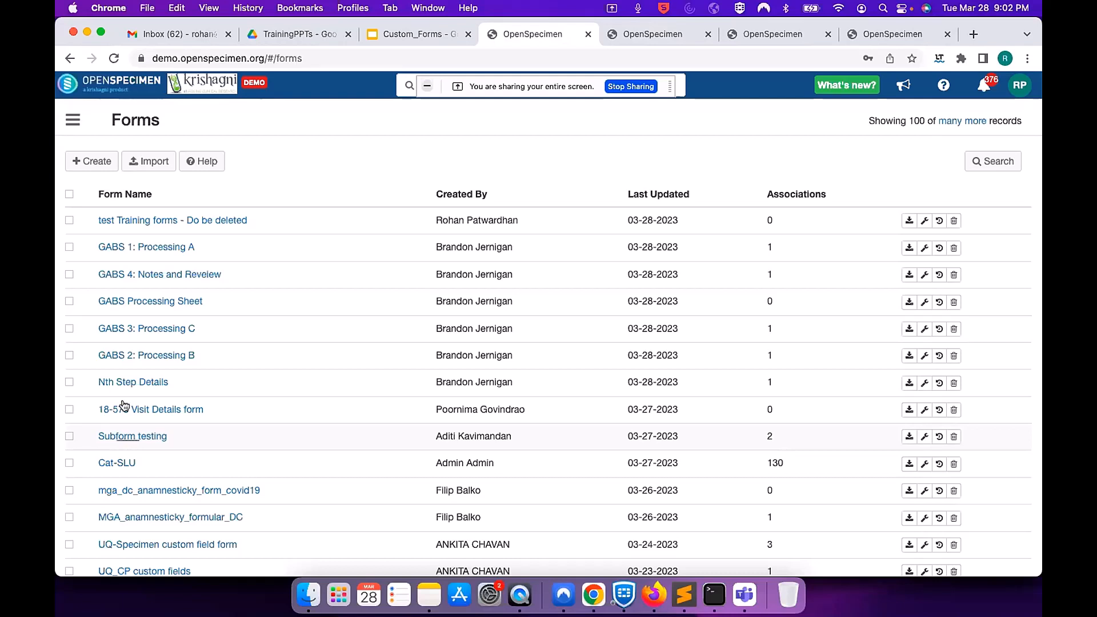
{"action": "left_click", "coordinate": [606, 36]}
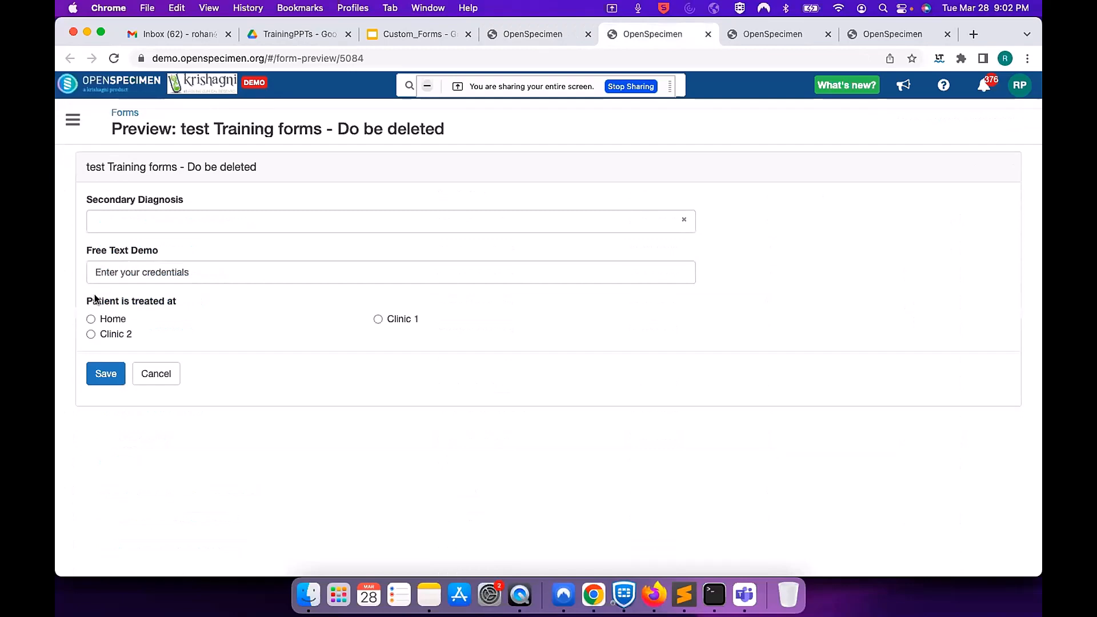
{"action": "left_click_drag", "start_coordinate": [86, 299], "coordinate": [227, 303]}
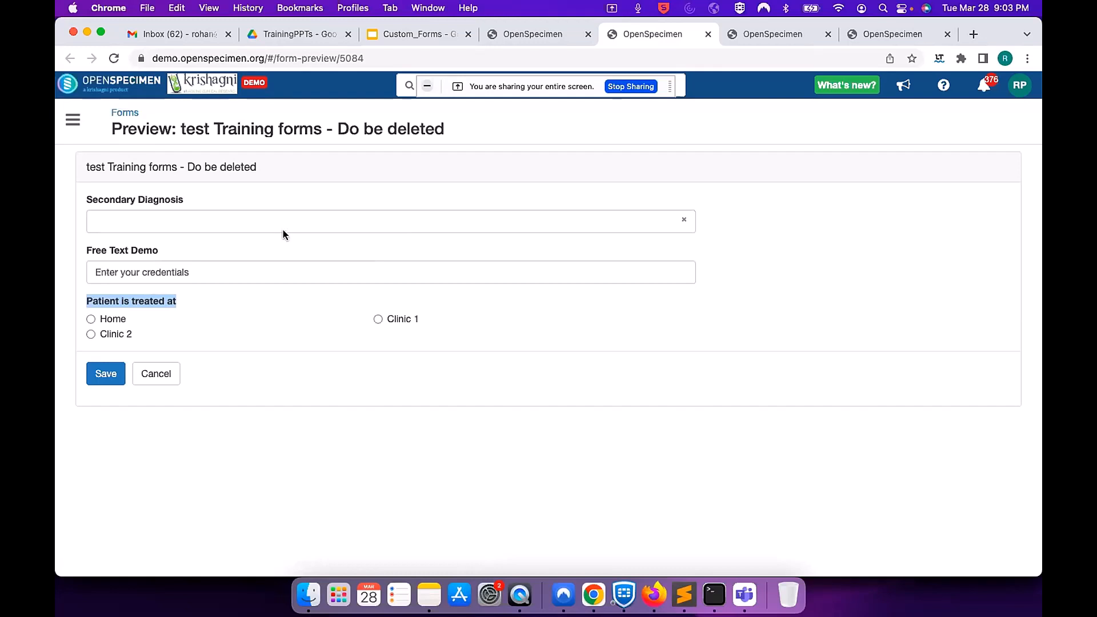
Stop sharing the entire screen in the meeting
{"action": "left_click", "coordinate": [635, 92]}
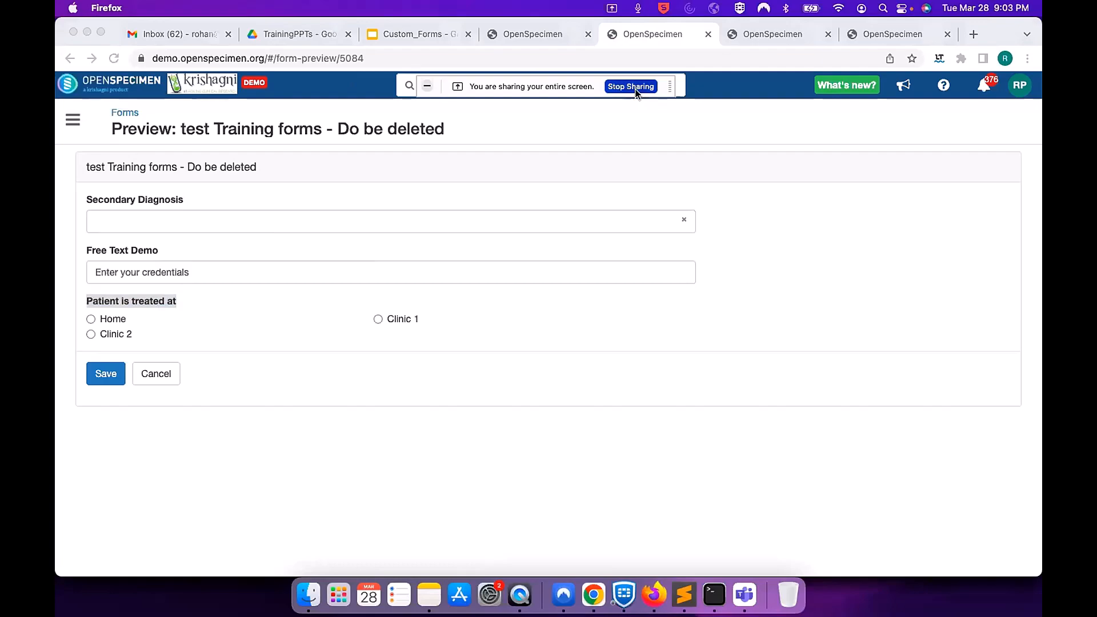
{"action": "left_click", "coordinate": [631, 87]}
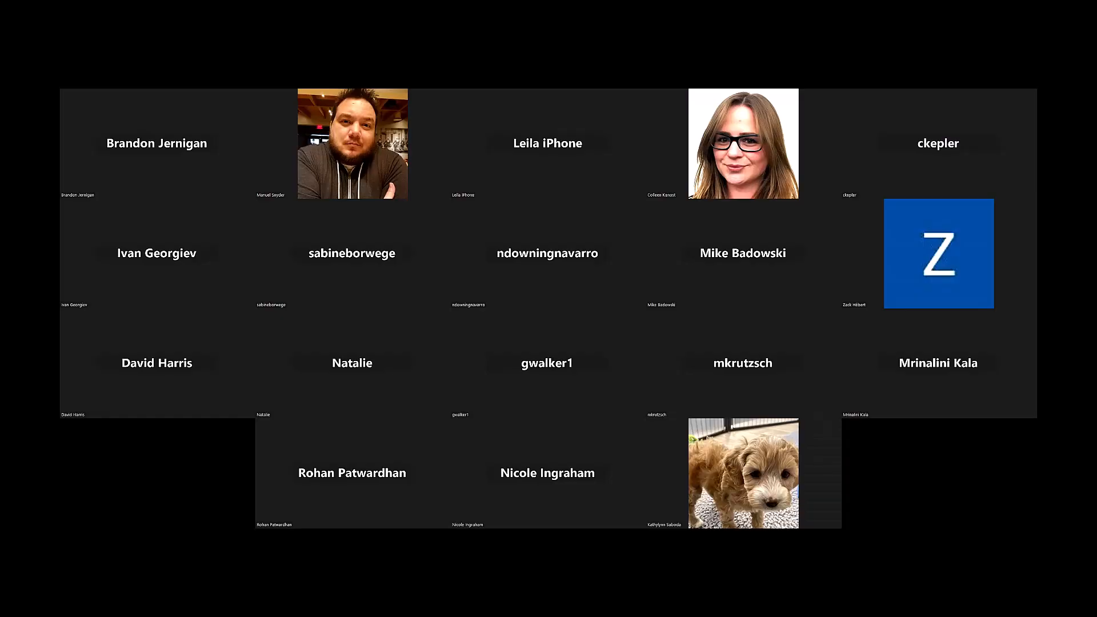